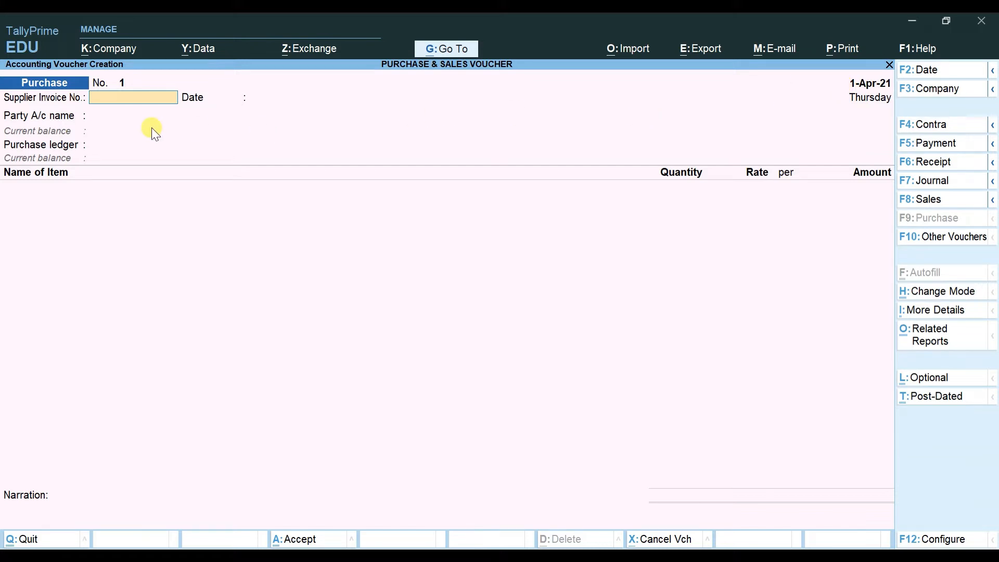
# Step: Leave the purchase voucher's supplier invoice number and date blank and move on to the party account name
pyautogui.press('Return')
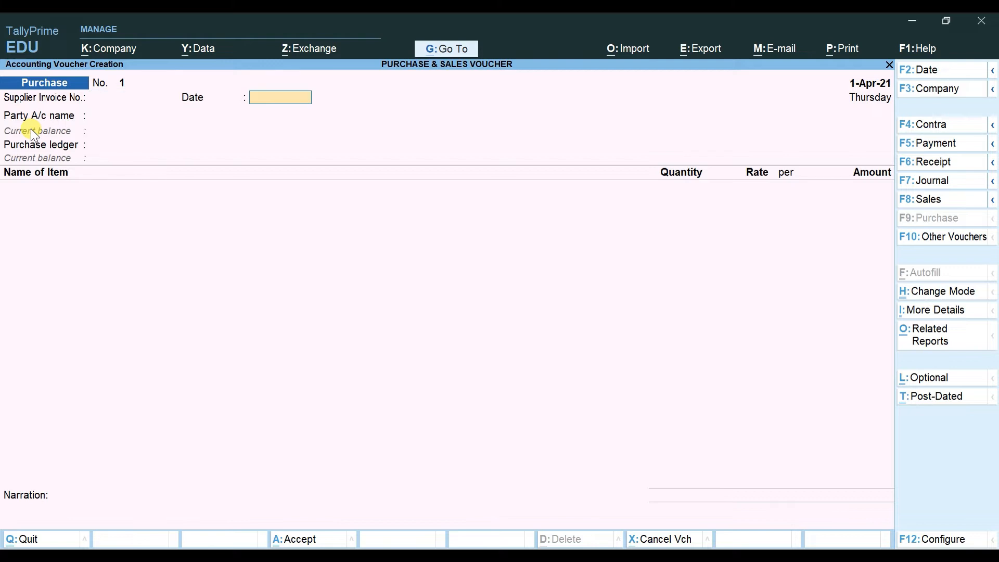
pyautogui.press('Return')
pyautogui.press('BackSpace')
pyautogui.press('Return')
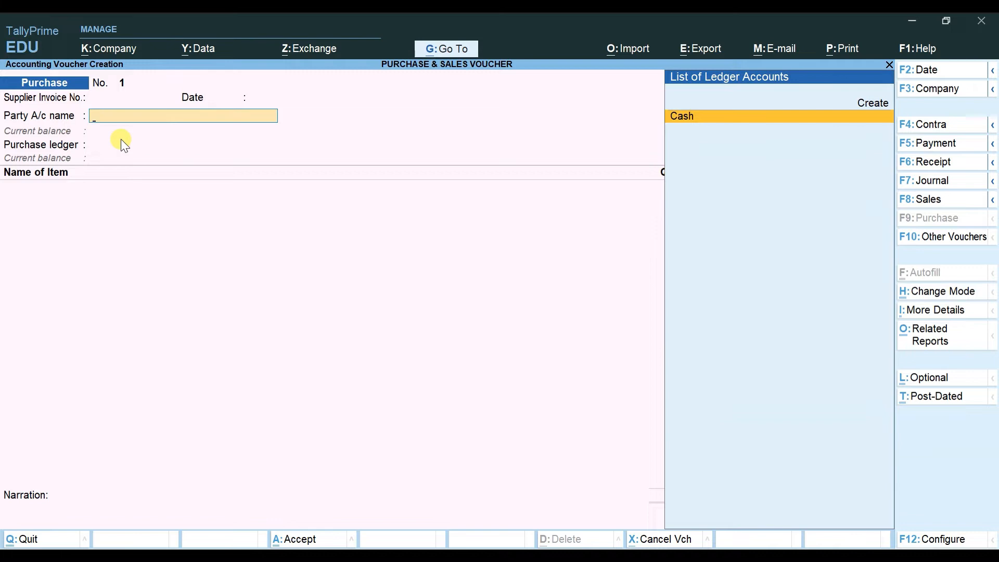
# Step: Create a ledger with the supplier's name under Sundry Creditors, keeping the remaining defaults, and use it as the voucher's party account
pyautogui.hotkey('alt', 'c')
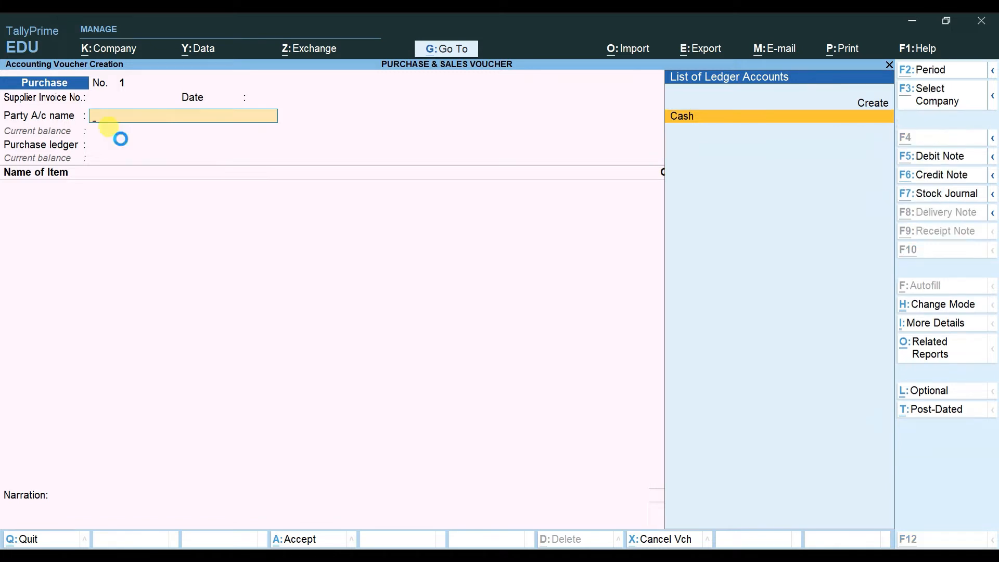
pyautogui.write('AMAN')
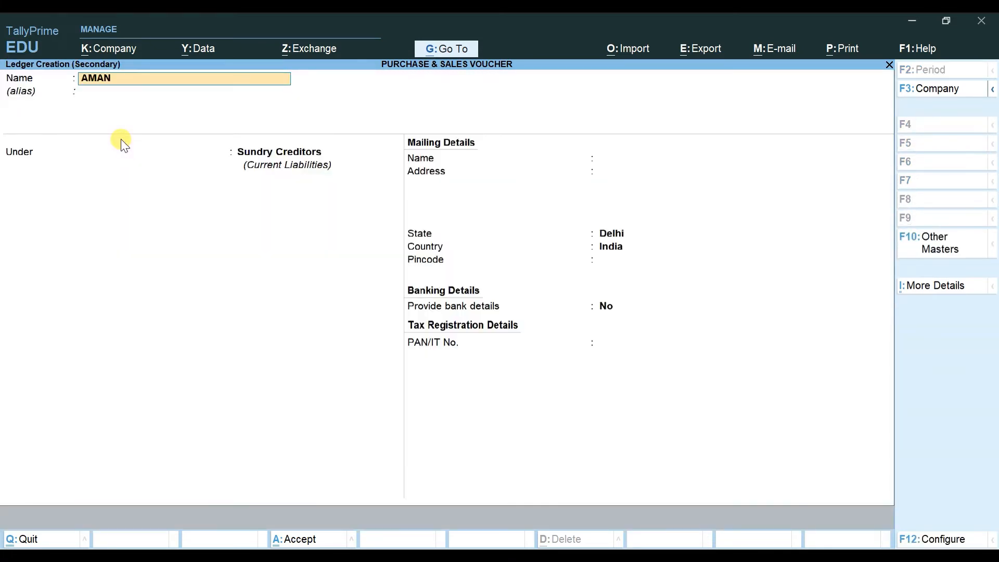
pyautogui.press('Return')
pyautogui.press('Return')
pyautogui.write('SUN')
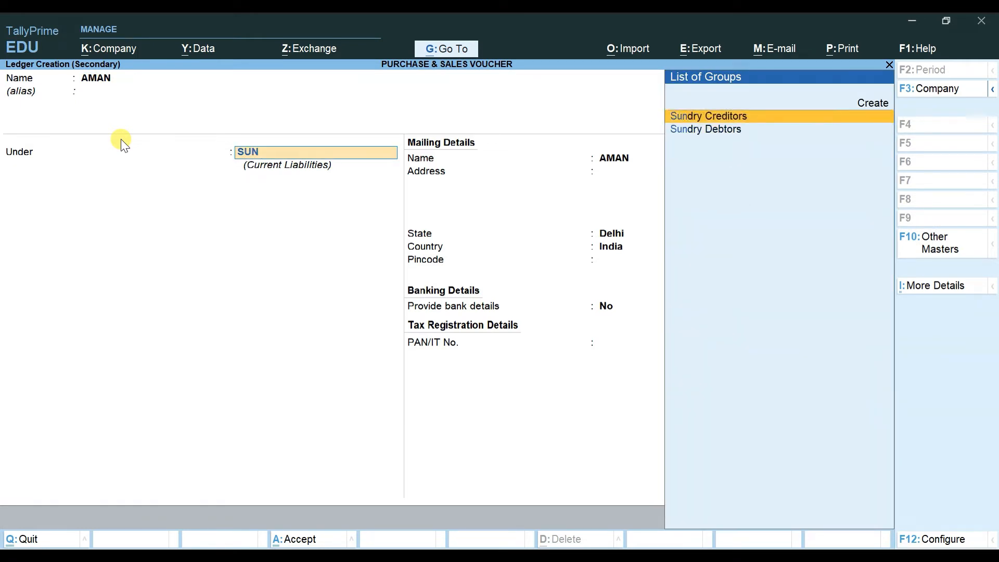
pyautogui.press('Return')
pyautogui.press('Return')
pyautogui.press('Return')
pyautogui.press('Return')
pyautogui.press('Return')
pyautogui.press('Return')
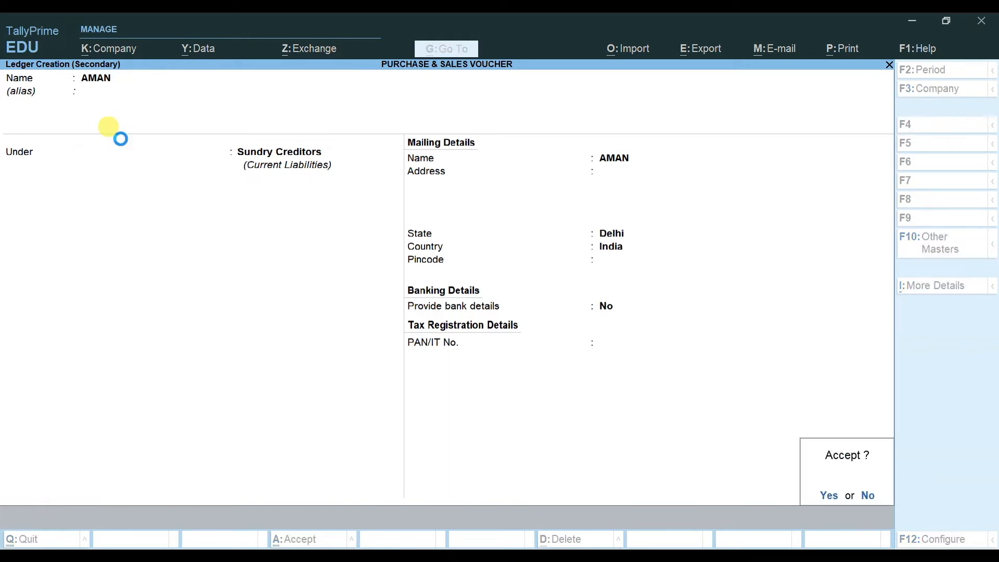
pyautogui.press('Return')
# Step: Consult the purchase example slide, and accept the supplier's receipt and party details in TallyPrime without adding anything
pyautogui.hotkey('alt', 'Tab')
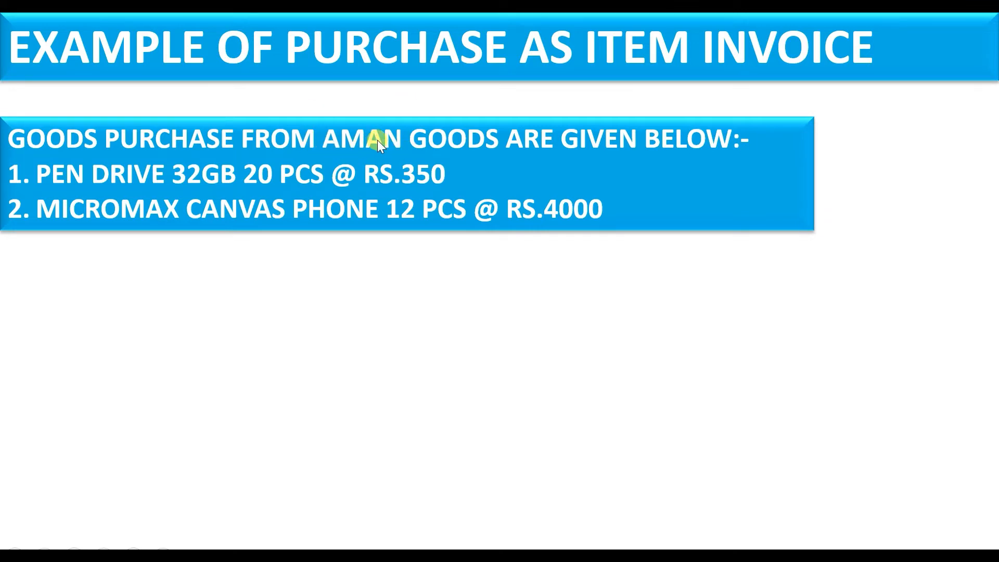
pyautogui.hotkey('alt', 'Tab')
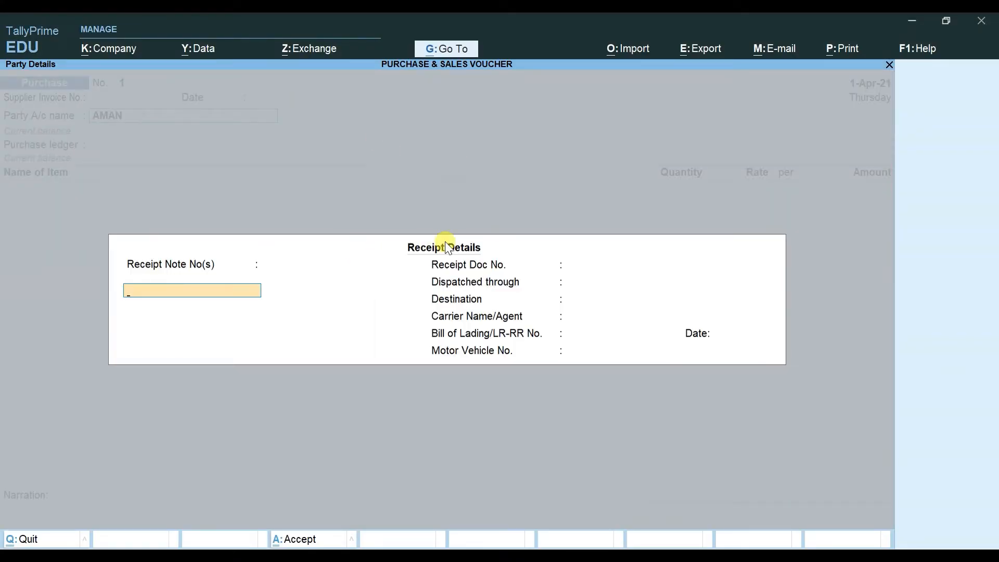
pyautogui.press('Return')
pyautogui.press('Return')
pyautogui.press('Return')
pyautogui.press('Return')
pyautogui.press('Return')
pyautogui.press('Return')
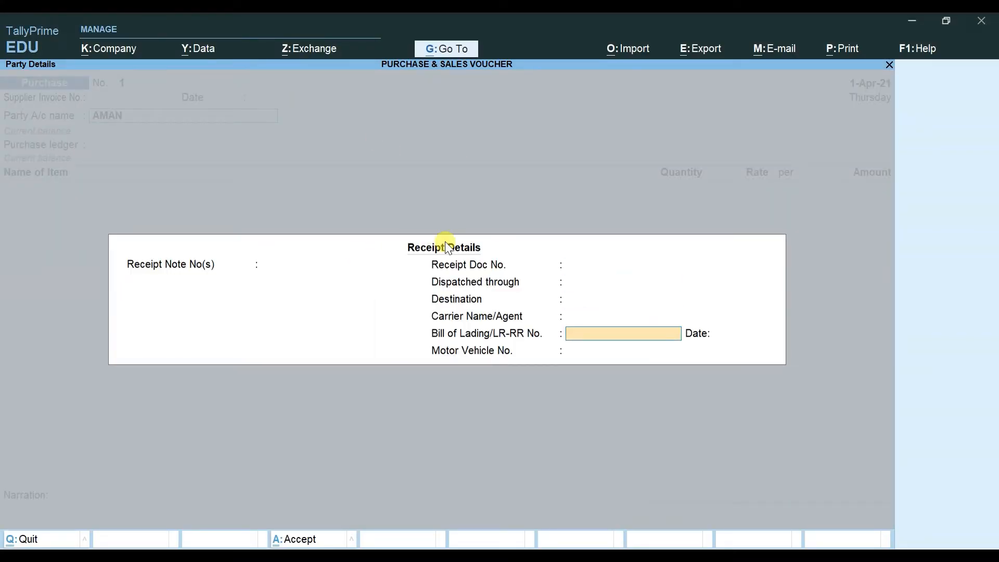
pyautogui.press('Return')
pyautogui.press('Return')
pyautogui.press('Return')
pyautogui.press('Return')
pyautogui.press('Return')
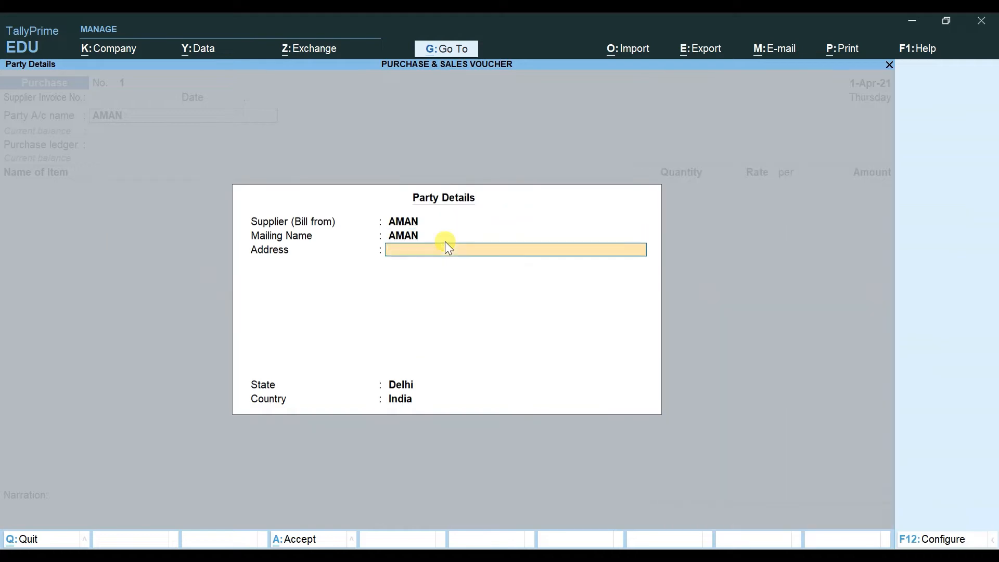
pyautogui.press('Return')
pyautogui.press('Return')
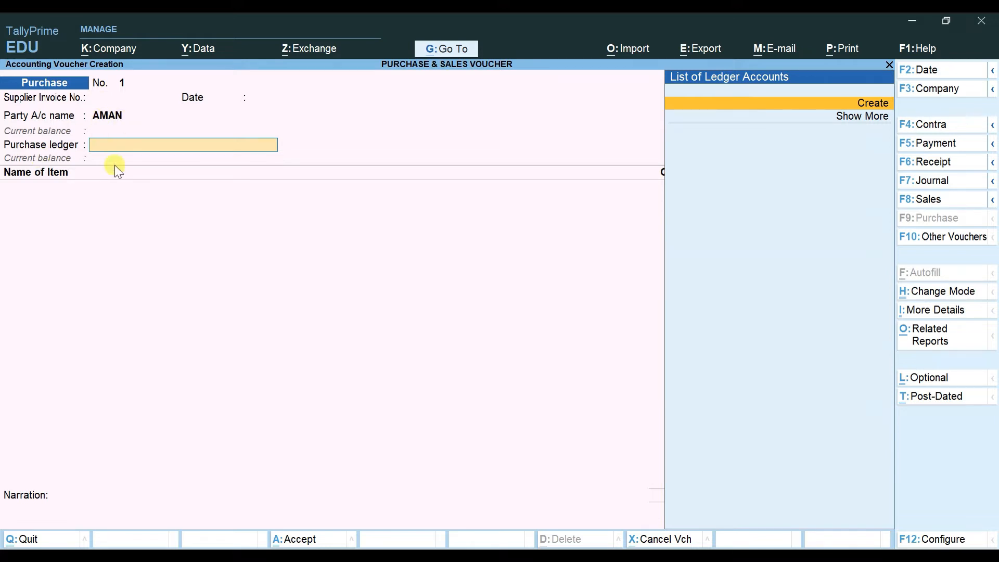
# Step: Create a PURCHASE ledger under Purchase Accounts and use it as the voucher's purchase ledger
pyautogui.hotkey('alt', 'c')
pyautogui.write('PURCHASE')
pyautogui.press('Return')
pyautogui.write('PU')
pyautogui.press('Return')
pyautogui.press('Return')
pyautogui.press('Return')
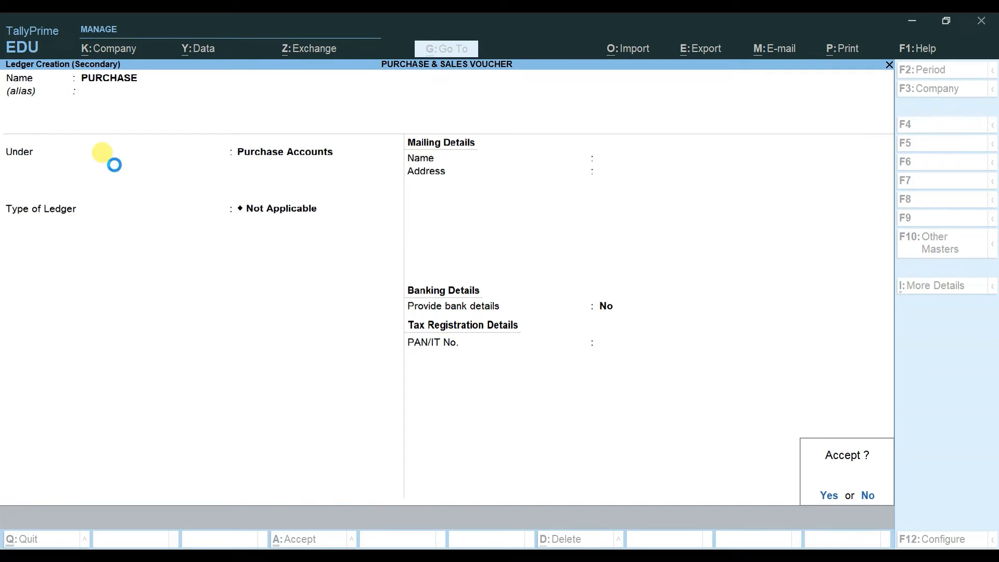
pyautogui.press('Return')
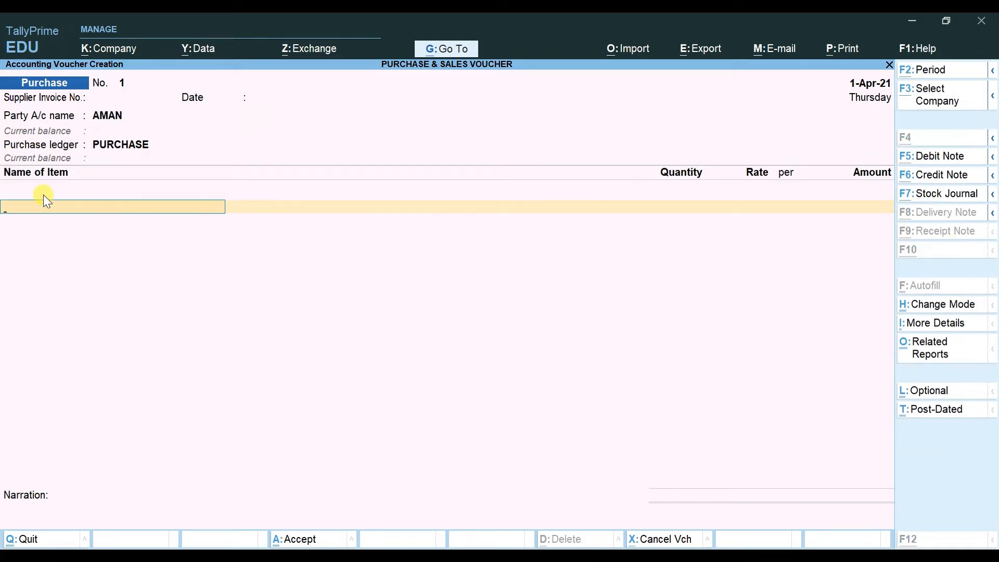
# Step: Start a new stock item named PENDRIVE 32GB, taken from the example slide, under Primary with category Not Applicable
pyautogui.hotkey('alt', 'c')
pyautogui.hotkey('alt', 'Tab')
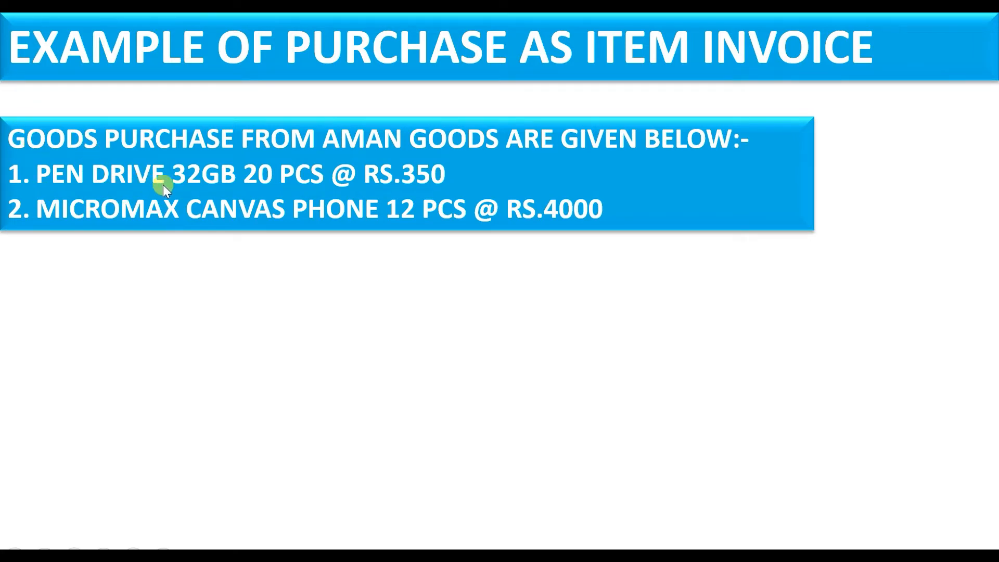
pyautogui.hotkey('alt', 'Tab')
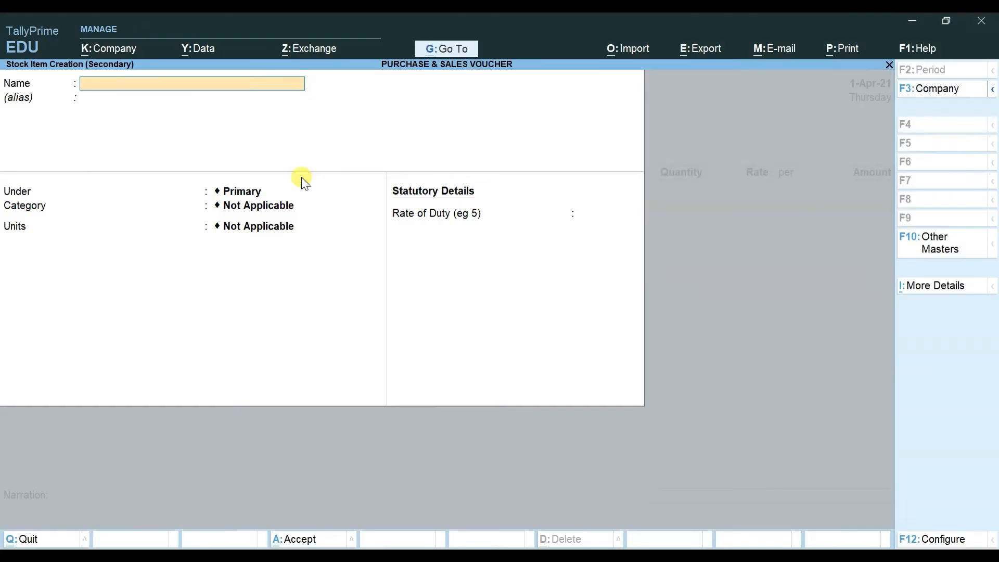
pyautogui.write('PENDRIVE 32GB')
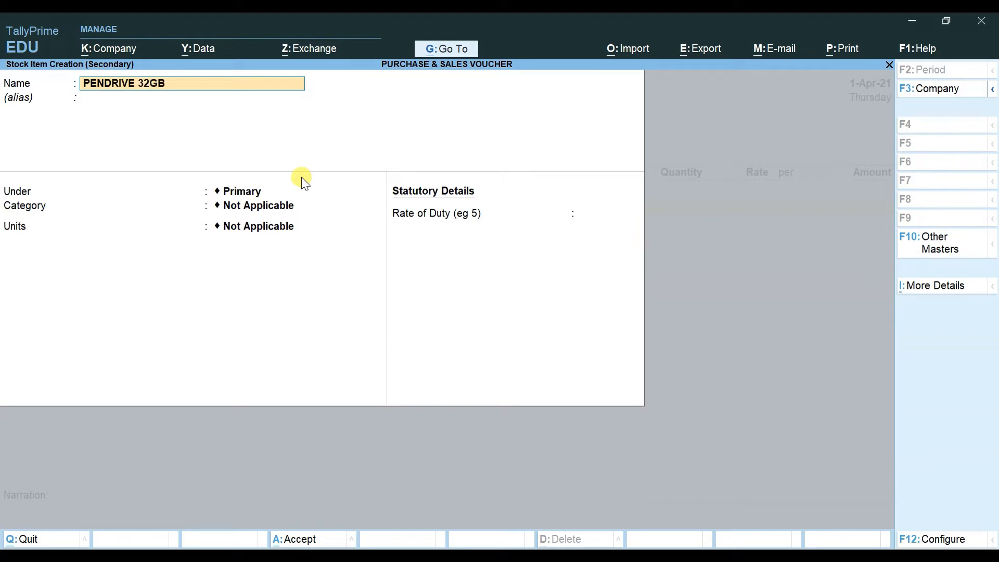
pyautogui.press('Return')
pyautogui.press('Return')
pyautogui.press('Return')
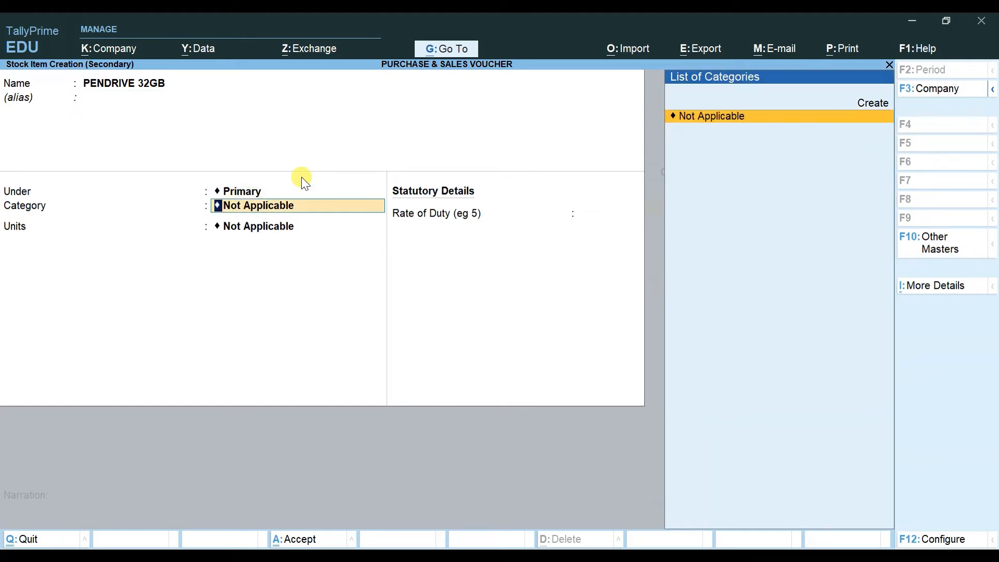
pyautogui.press('Return')
pyautogui.hotkey('alt', 'c')
pyautogui.write('P')
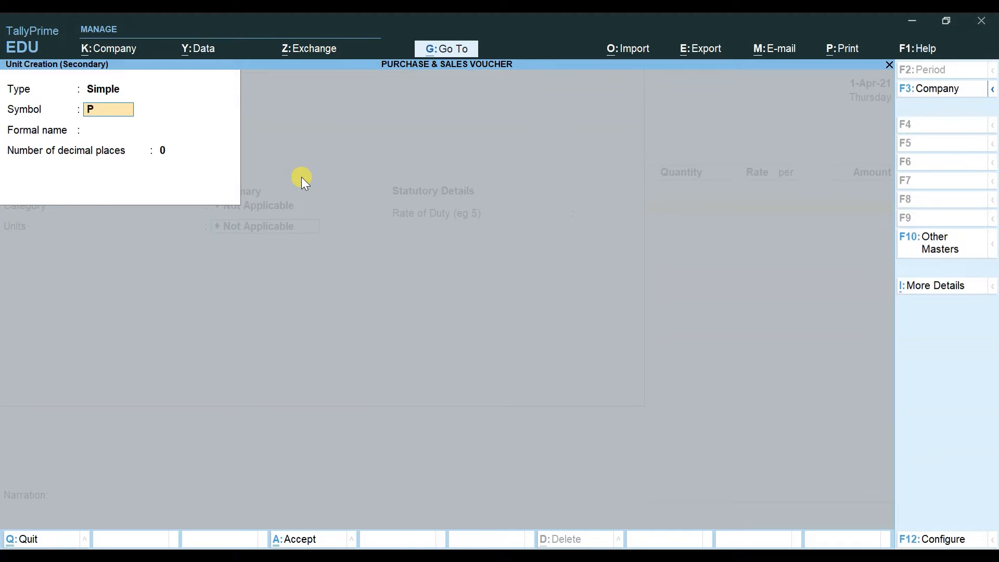
pyautogui.write('CSS')
pyautogui.press('BackSpace')
pyautogui.press('Escape')
pyautogui.press('Escape')
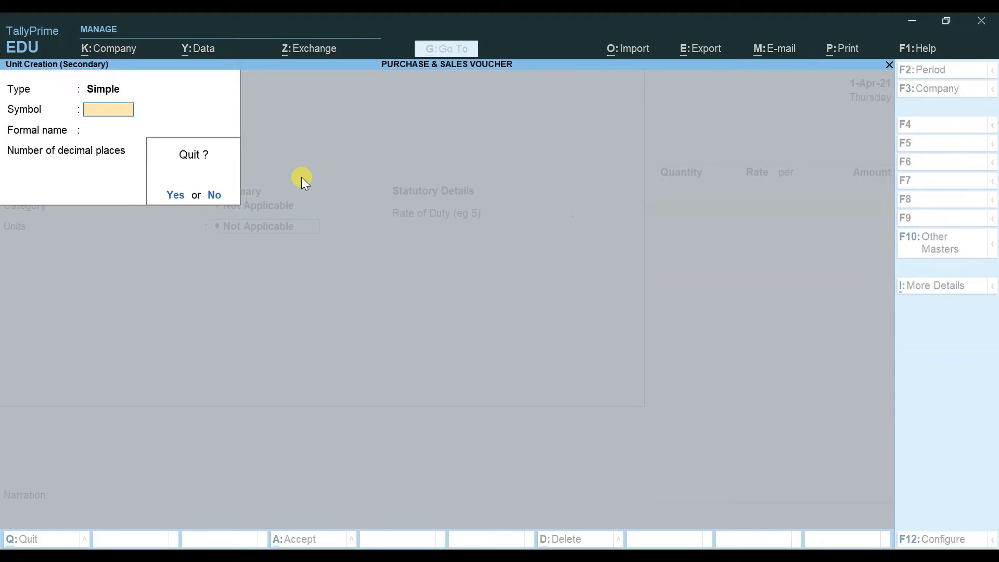
pyautogui.press('y')
# Step: Assign PCS as the stock item's unit, leave the rate of duty blank and save the item
pyautogui.press('Down')
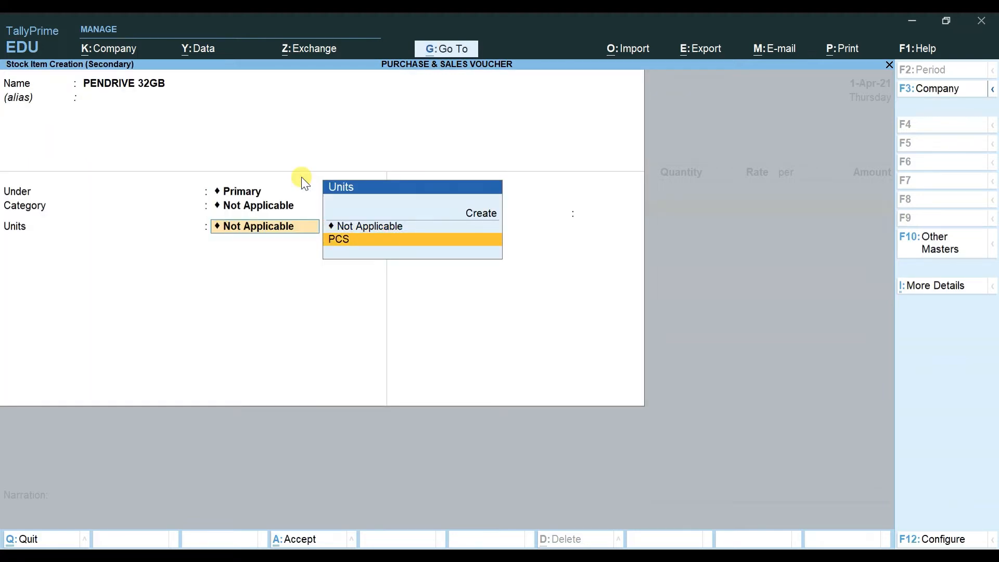
pyautogui.press('Return')
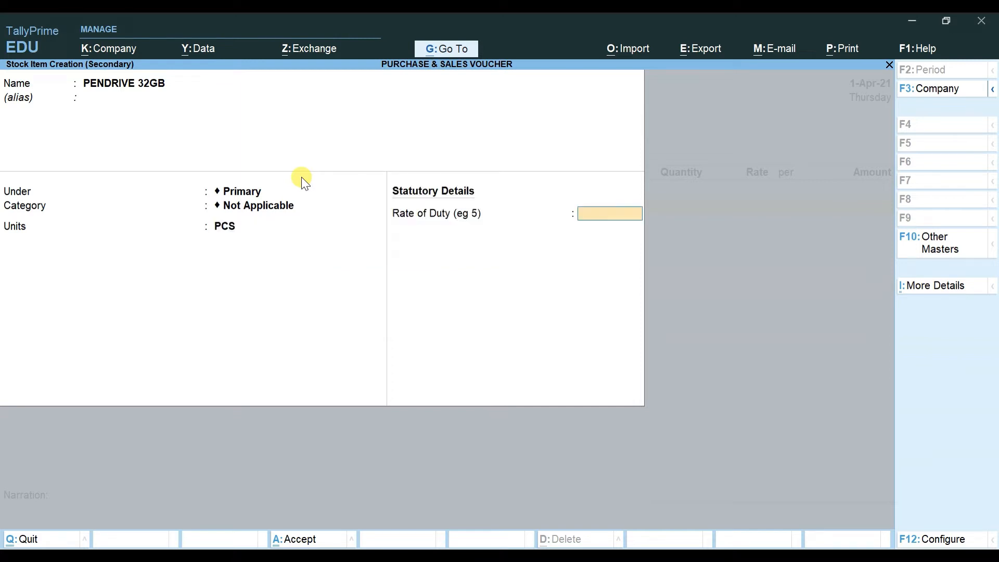
pyautogui.press('Return')
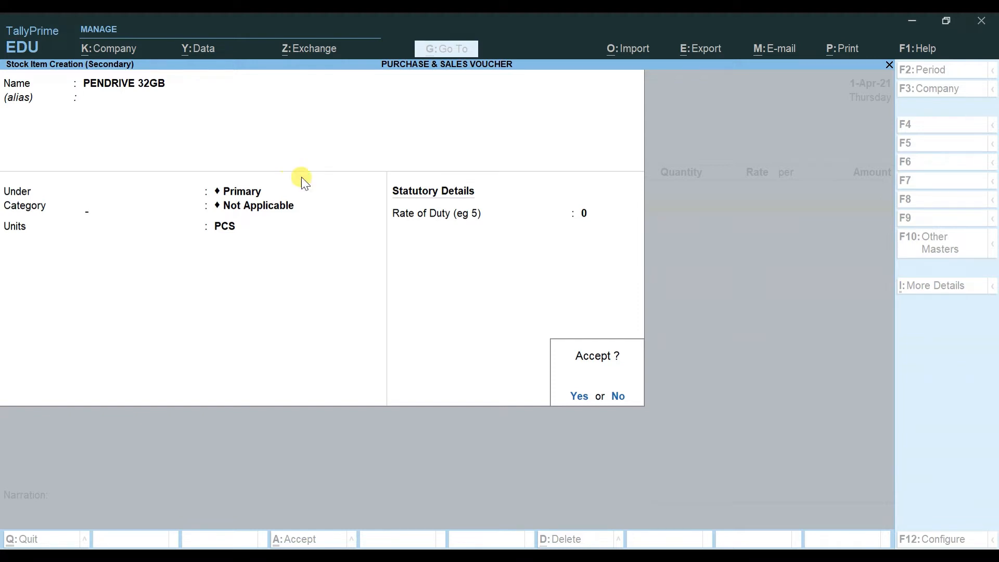
pyautogui.press('y')
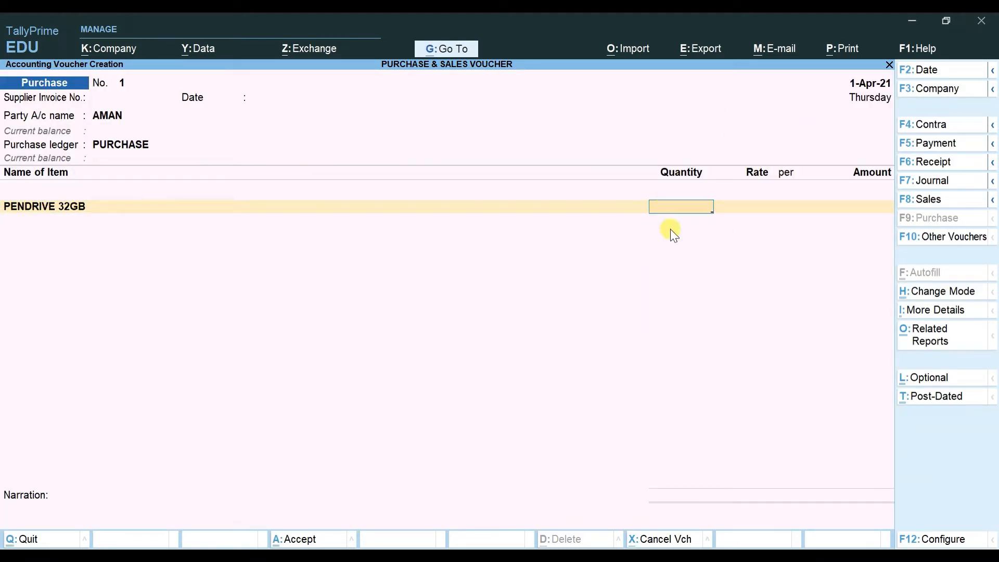
# Step: Open the PENDRIVE 32GB stock item for alteration from the voucher and review its fields, including units and opening balance
pyautogui.click(221, 222)
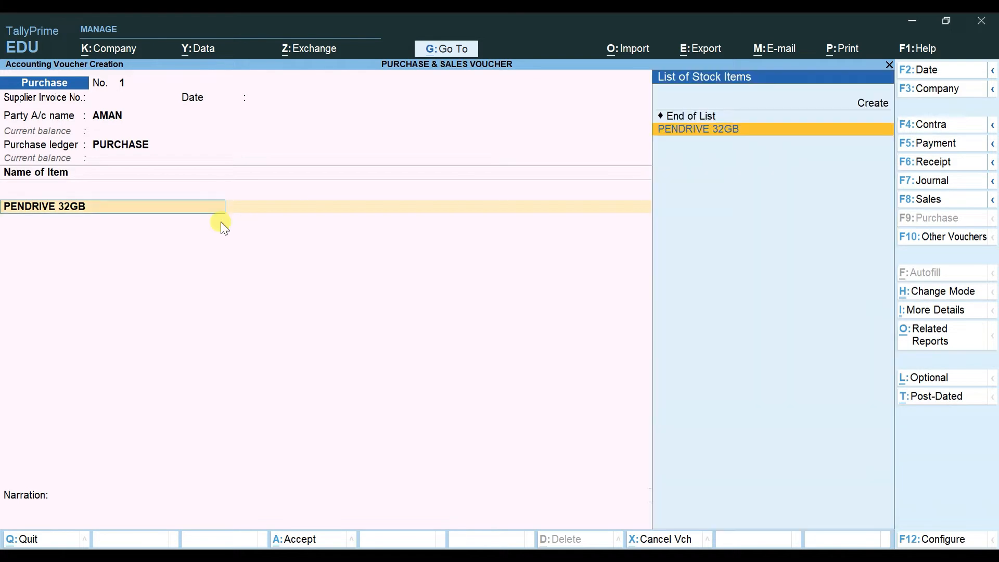
pyautogui.press('ctrl')
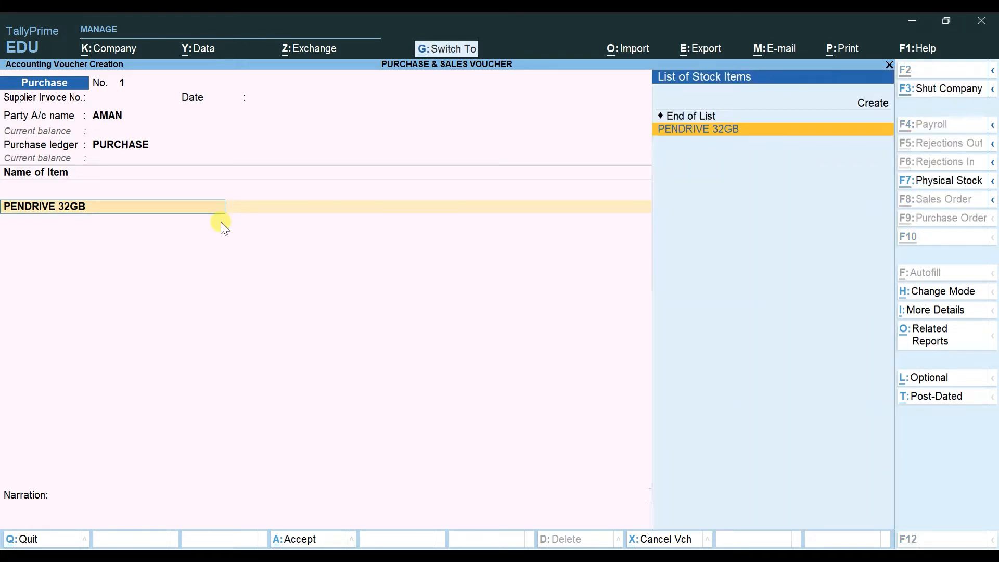
pyautogui.hotkey('ctrl', 'Return')
pyautogui.press('Return')
pyautogui.press('Return')
pyautogui.press('Return')
pyautogui.press('Return')
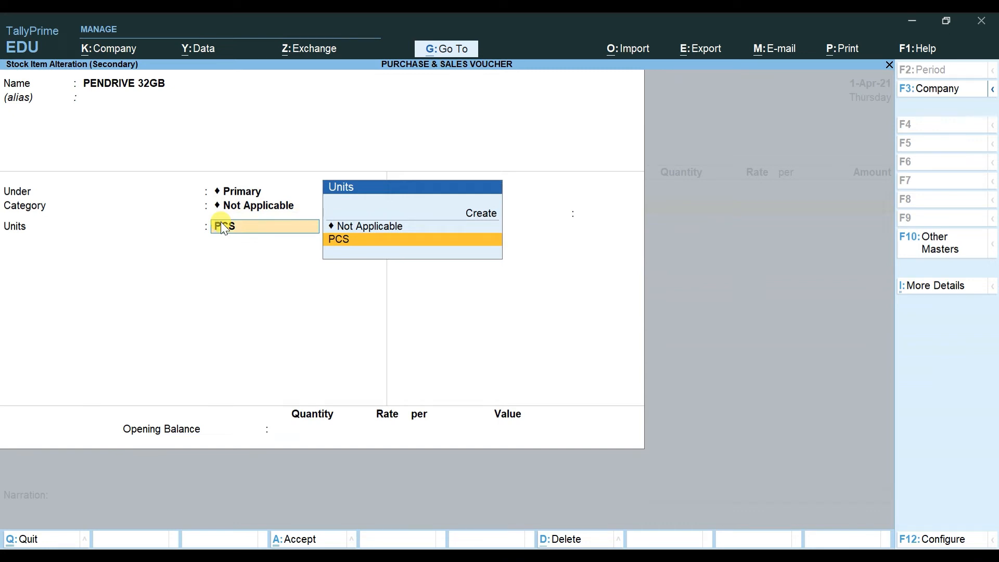
pyautogui.press('Return')
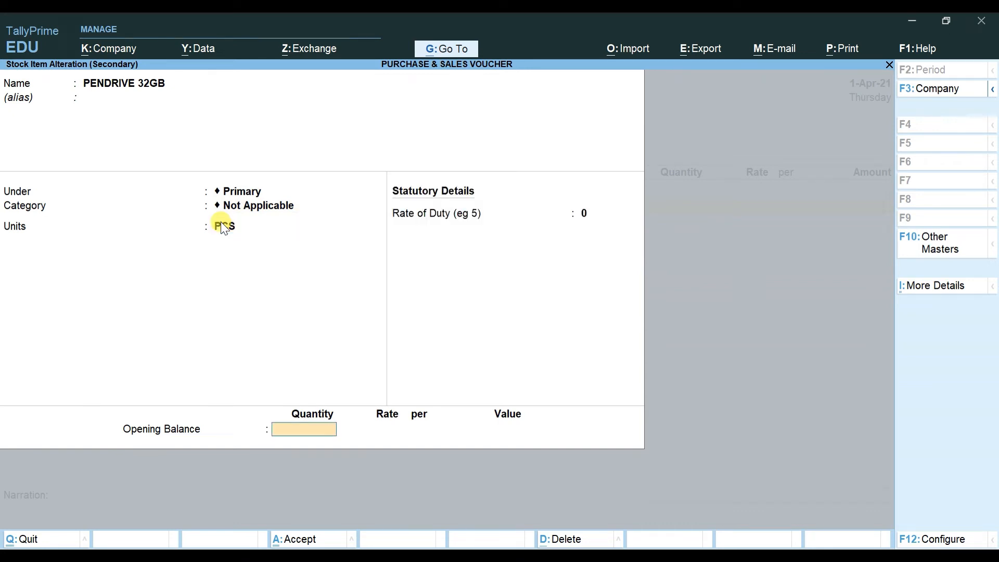
pyautogui.press('Return')
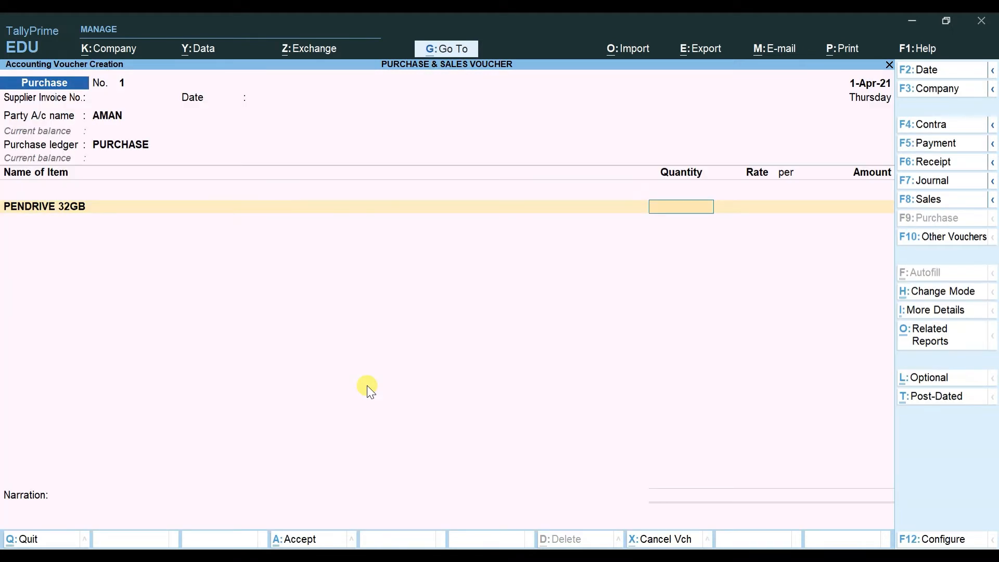
# Step: Check the example slide and complete the PENDRIVE 32GB line with quantity 20 PCS at a rate of 350
pyautogui.press('alt')
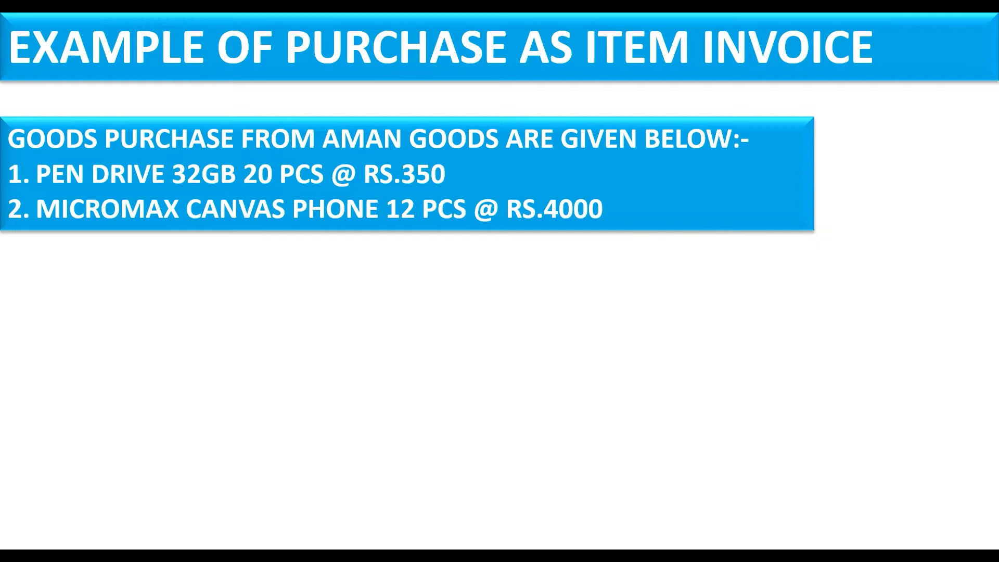
pyautogui.hotkey('alt', 'Tab')
pyautogui.write('20')
pyautogui.press('Return')
pyautogui.write('350')
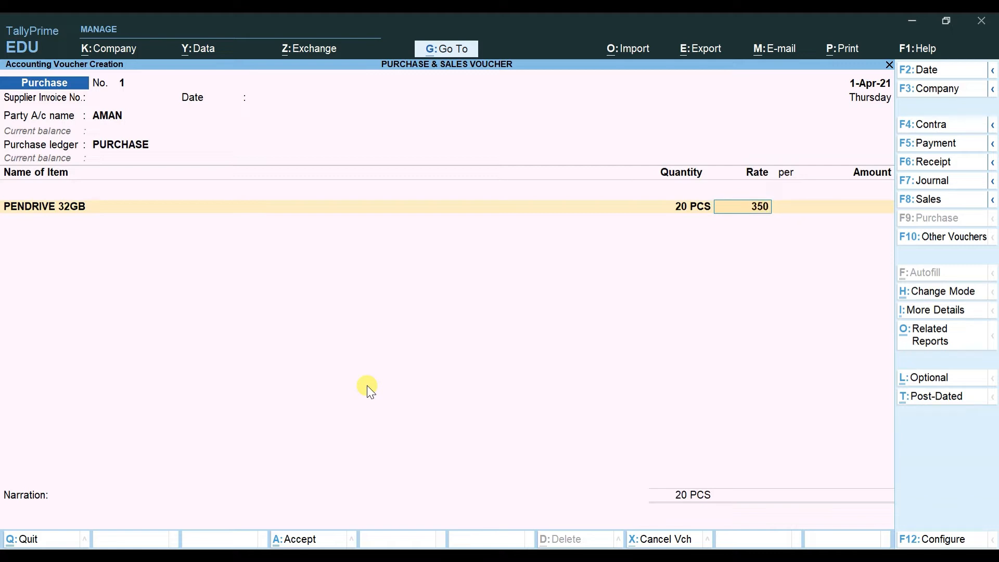
pyautogui.press('Return')
pyautogui.press('Return')
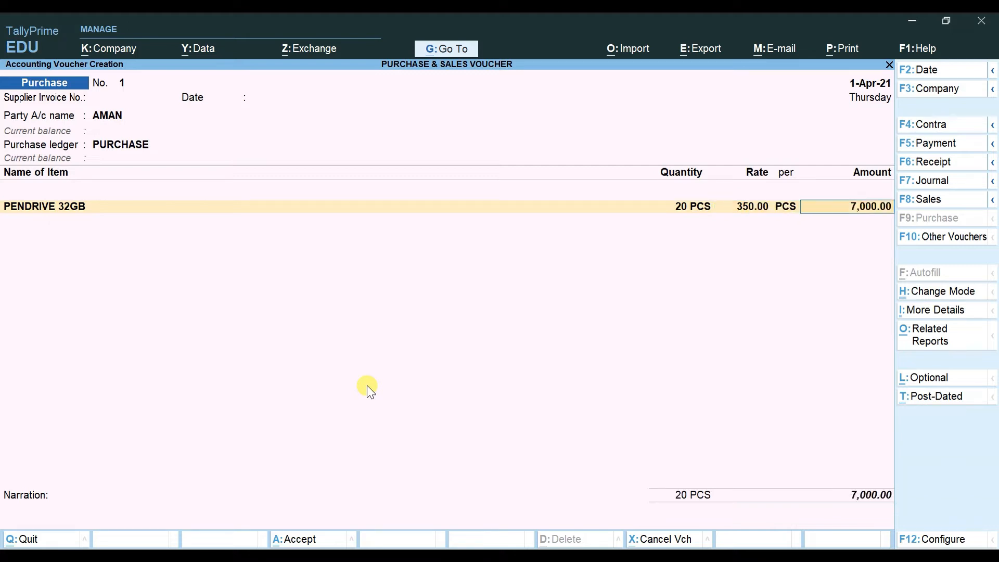
pyautogui.press('Return')
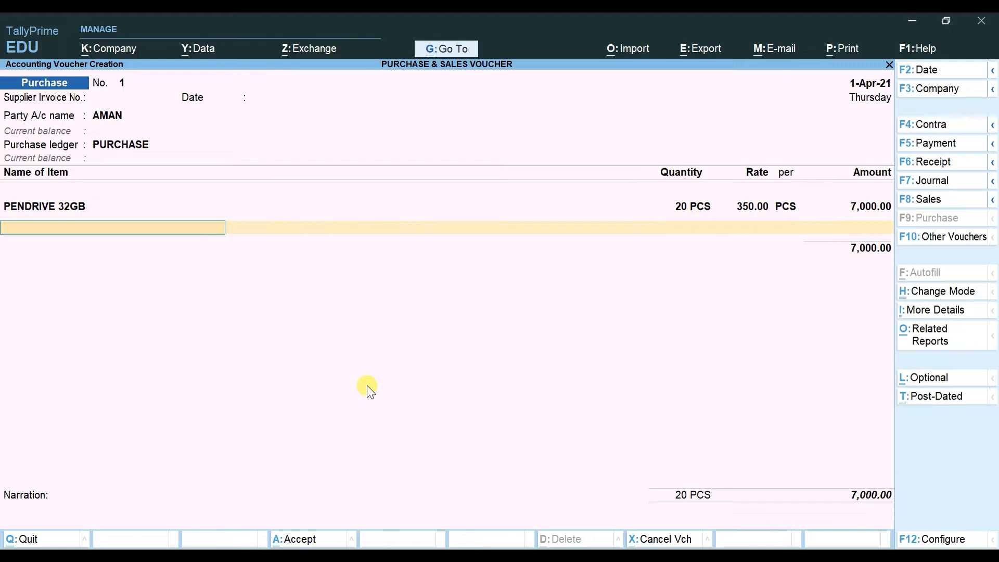
# Step: Start a new stock item named MICROMAX CANVAS PHONE from the voucher, under Primary with category Not Applicable
pyautogui.hotkey('alt', 'c')
pyautogui.write('MICE')
pyautogui.press('BackSpace')
pyautogui.write('ROMAX CANVAS')
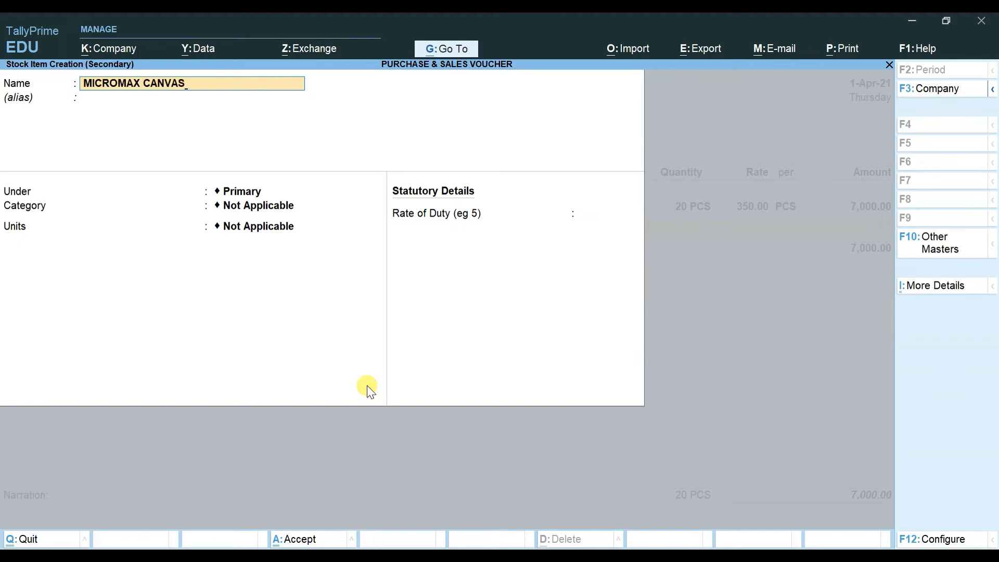
pyautogui.write(' PHONE')
pyautogui.press('Return')
pyautogui.press('Return')
pyautogui.press('Return')
pyautogui.press('Return')
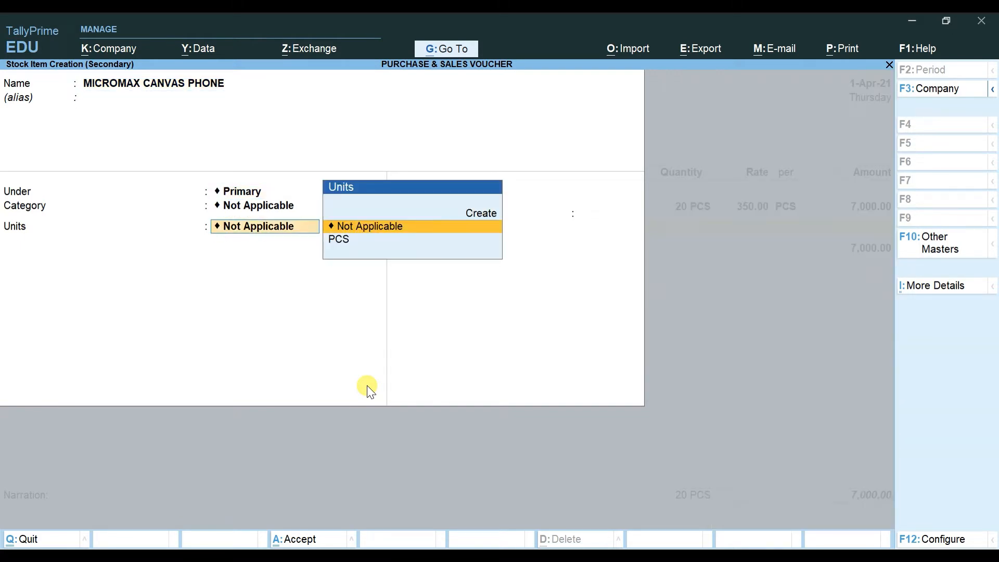
# Step: Set PCS as the phone stock item's unit, leave the rate of duty at its default and save the item
pyautogui.press('Down')
pyautogui.press('Return')
pyautogui.press('Return')
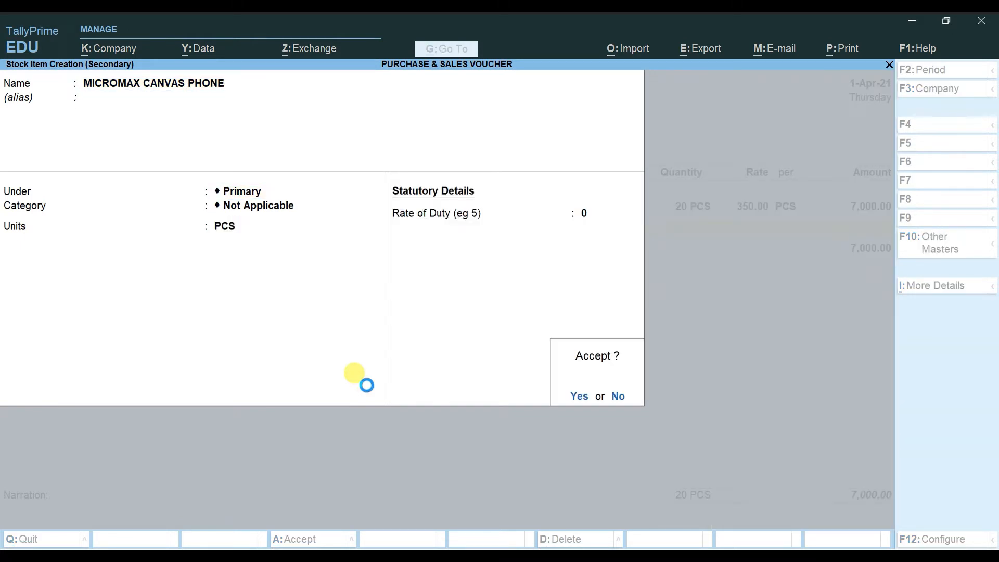
pyautogui.press('Return')
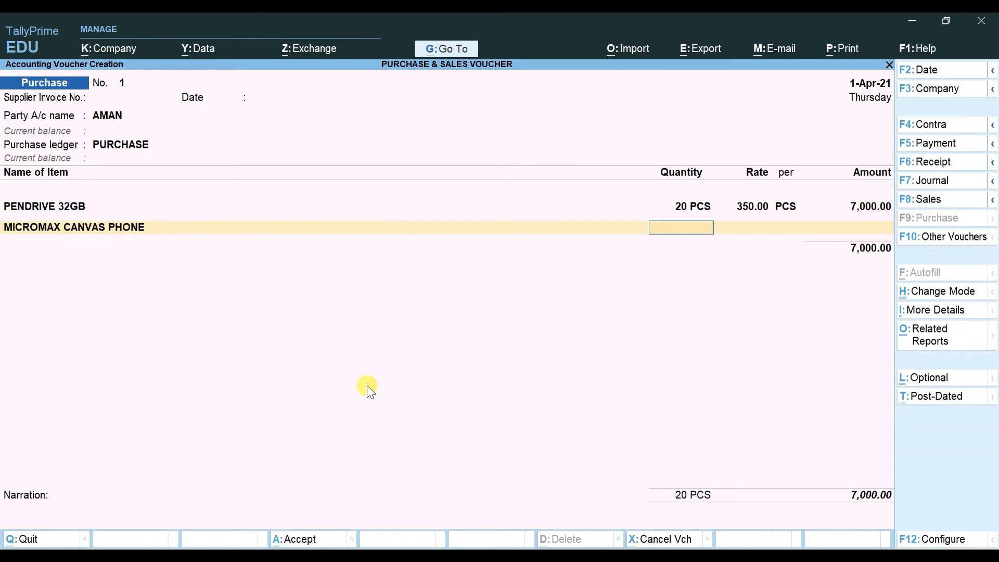
# Step: Check the example slide, complete the MICROMAX CANVAS PHONE line with 12 PCS at a rate of 4000, and end the item list
pyautogui.hotkey('alt', 'Tab')
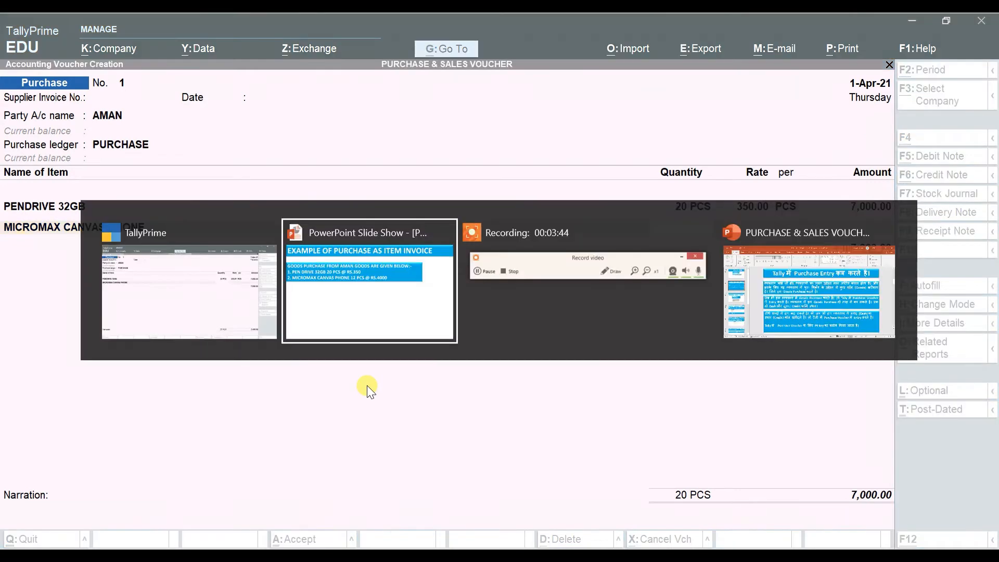
pyautogui.hotkey('alt', 'Tab')
pyautogui.write('12')
pyautogui.press('Return')
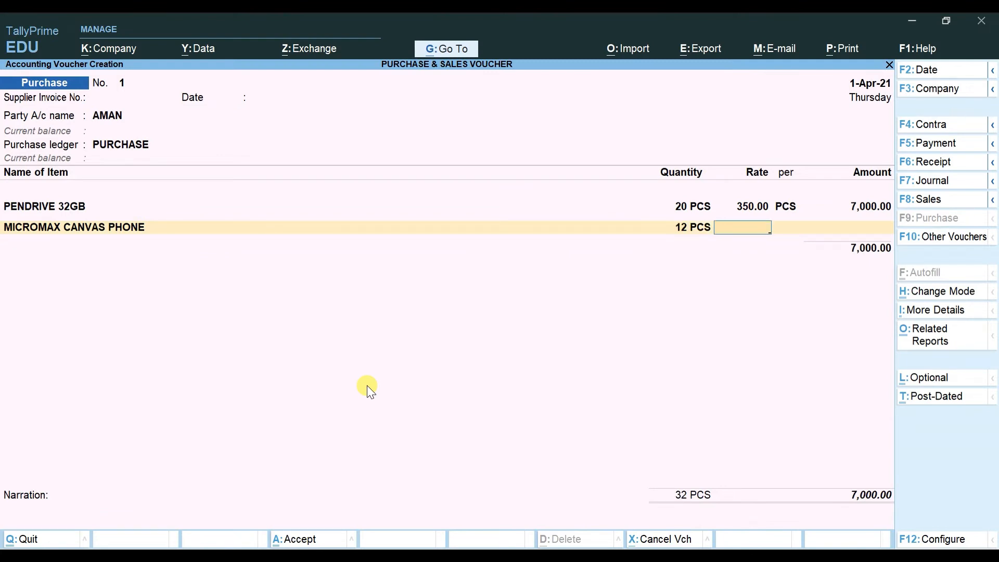
pyautogui.write('4000')
pyautogui.press('Return')
pyautogui.press('Return')
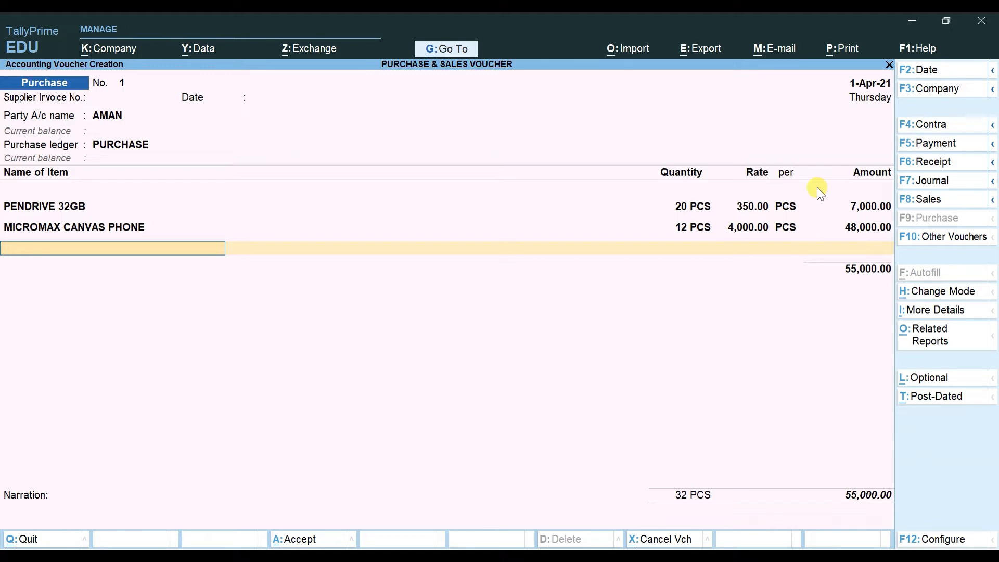
pyautogui.press('Return')
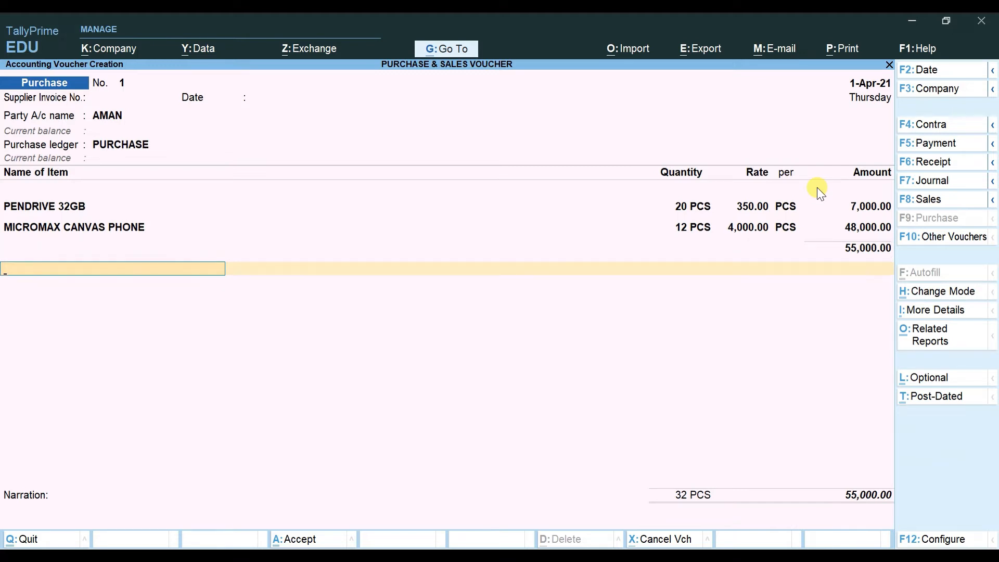
# Step: Preview the purchase voucher's printed invoice, zoom in to review its party details, item lines and totals, and return to the voucher
pyautogui.hotkey('ctrl', 'p')
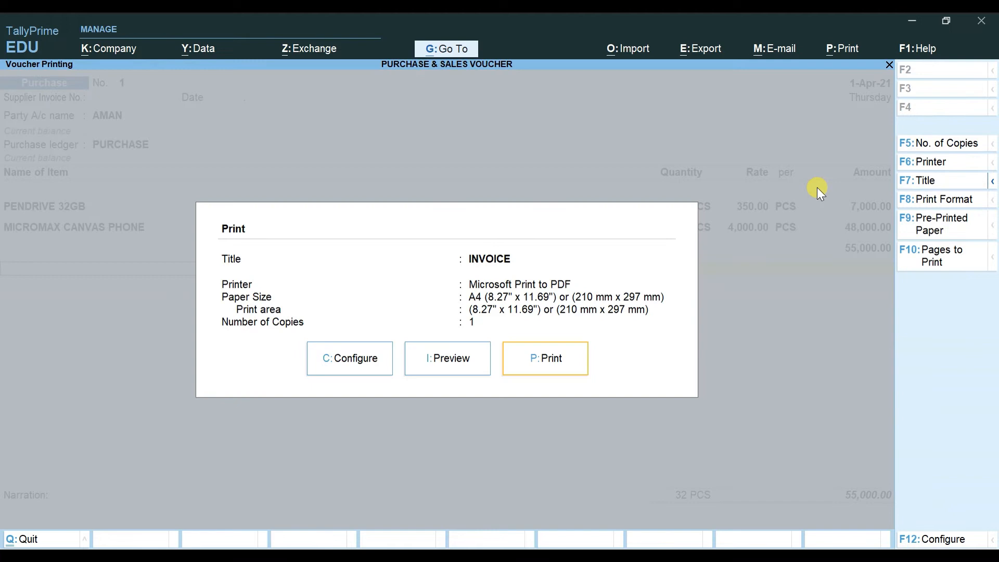
pyautogui.press('i')
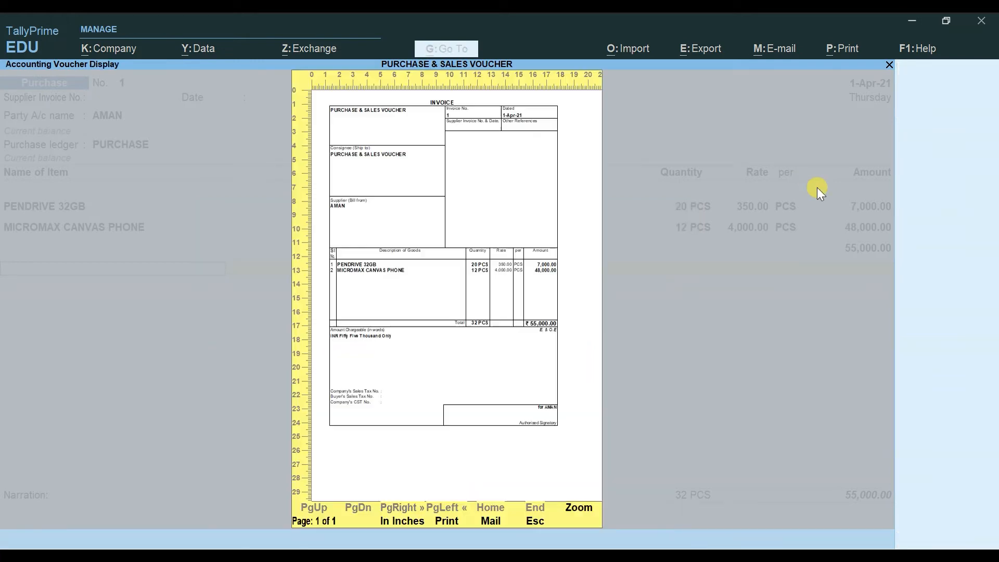
pyautogui.hotkey('alt', 'z')
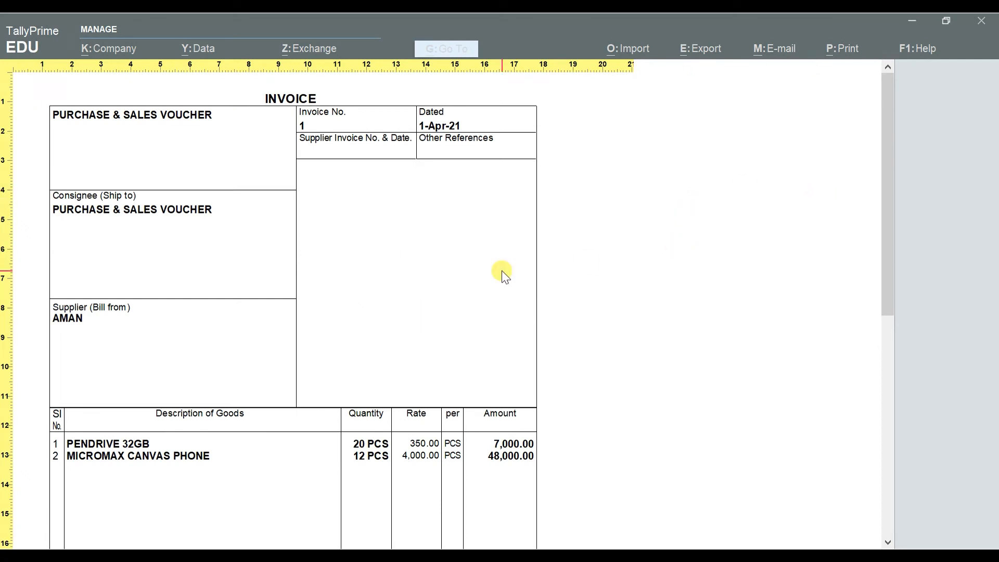
pyautogui.scroll(-7, 505, 276)
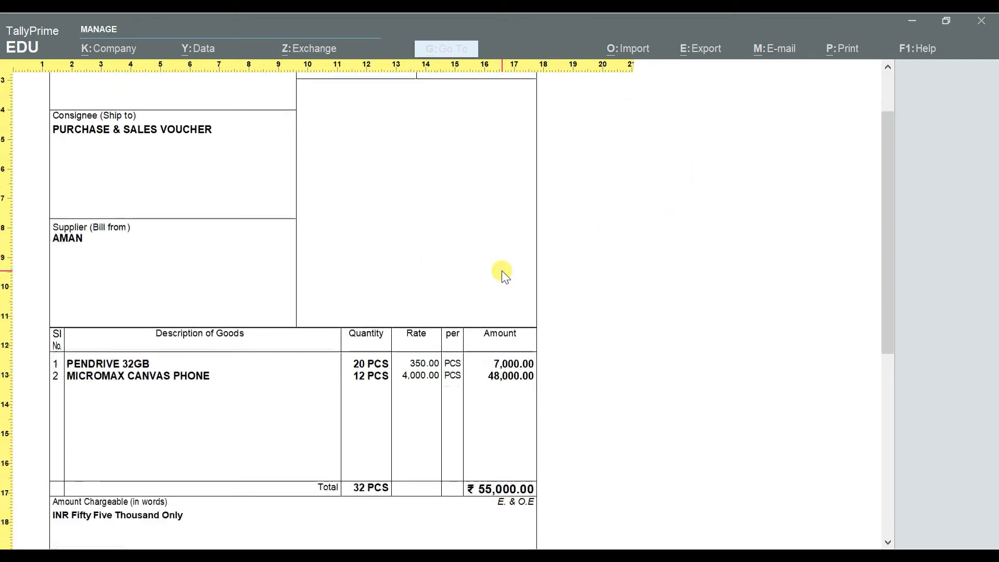
pyautogui.scroll(-2, 505, 276)
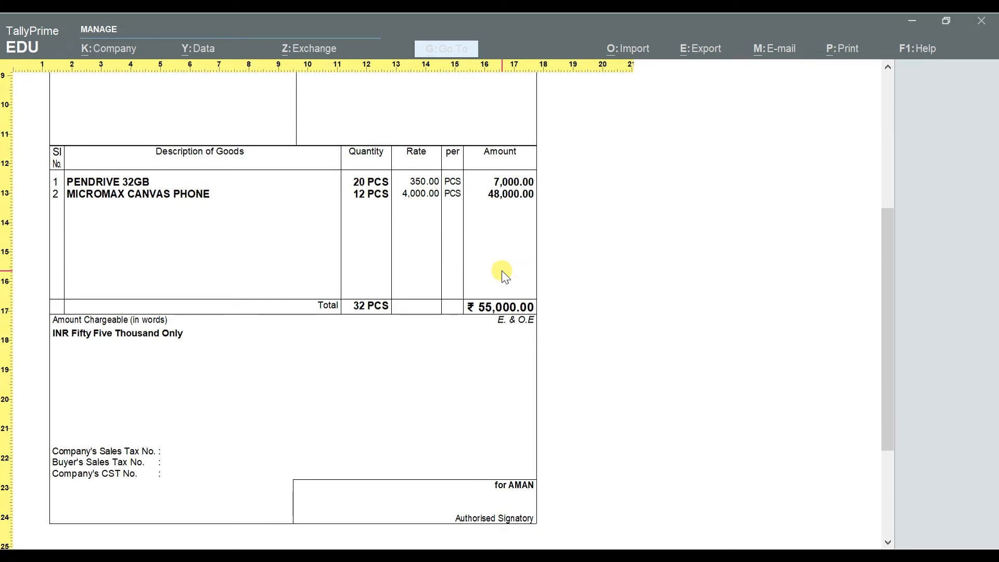
pyautogui.scroll(9, 505, 275)
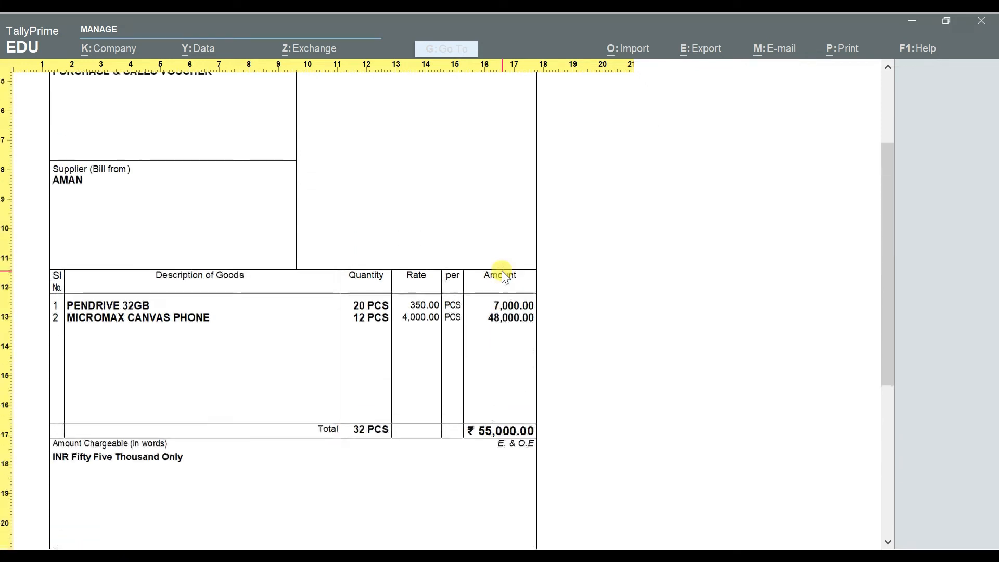
pyautogui.press('Escape')
pyautogui.press('Escape')
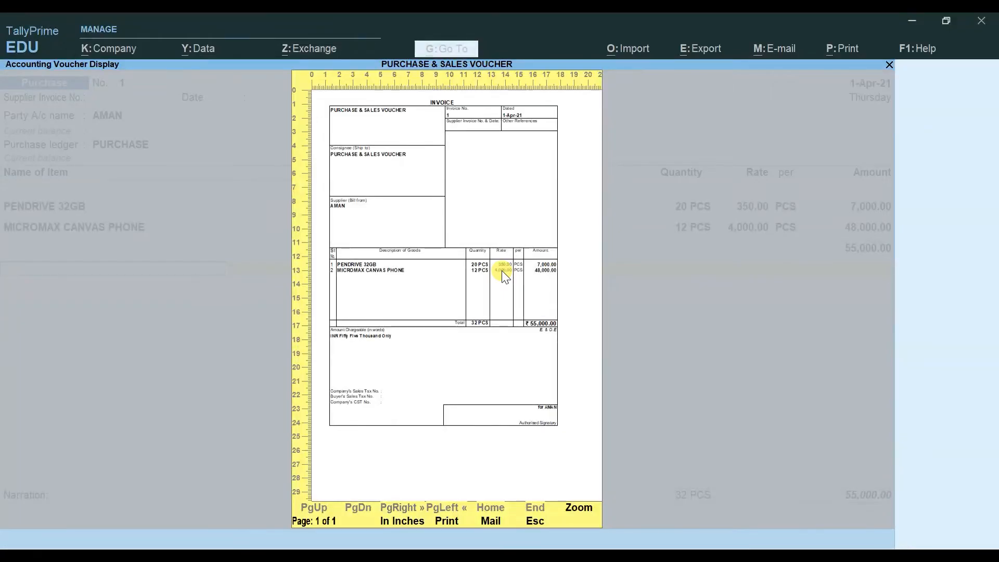
pyautogui.press('Escape')
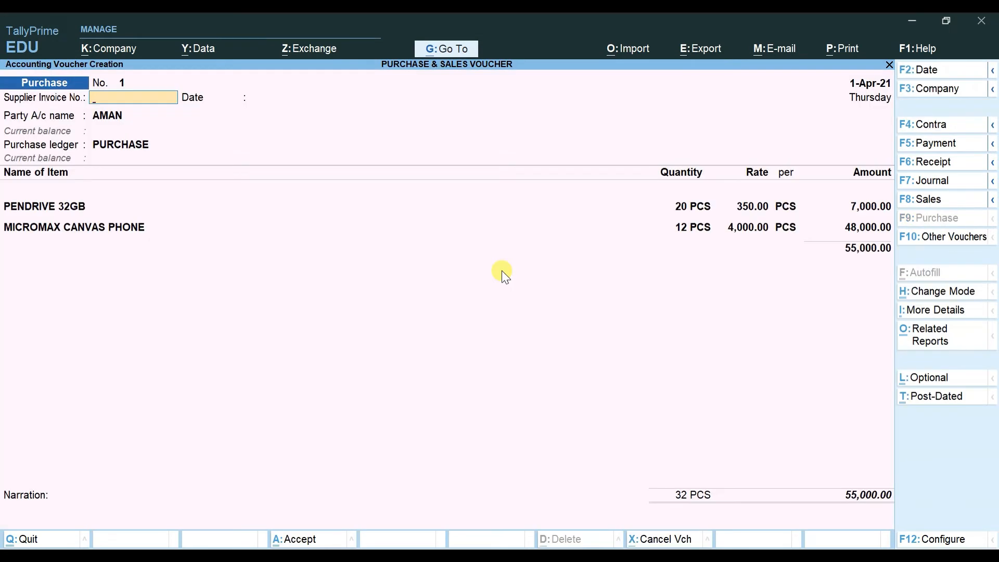
# Step: Go through the purchase voucher keeping all entries, leave the receipt details and narration blank, and save it
pyautogui.press('Return')
pyautogui.press('Return')
pyautogui.press('Return')
pyautogui.press('Return')
pyautogui.press('Return')
pyautogui.press('Return')
pyautogui.press('Return')
pyautogui.press('Return')
pyautogui.press('Return')
pyautogui.press('Return')
pyautogui.press('Return')
pyautogui.press('Return')
pyautogui.press('Return')
pyautogui.press('Return')
pyautogui.press('Return')
pyautogui.press('Return')
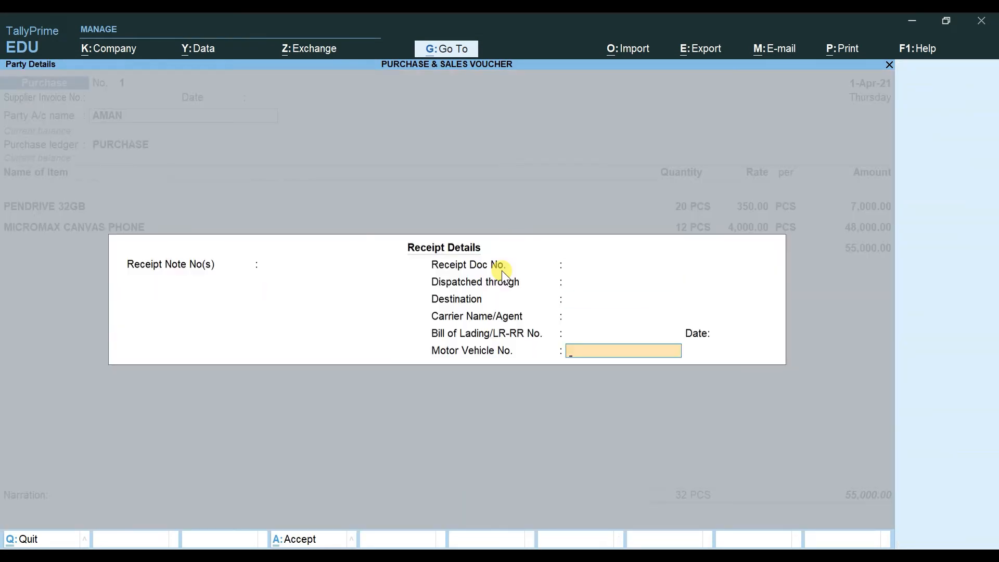
pyautogui.press('Return')
pyautogui.press('Return')
pyautogui.press('Return')
pyautogui.press('Return')
pyautogui.press('Return')
pyautogui.press('Return')
pyautogui.press('Return')
pyautogui.press('Return')
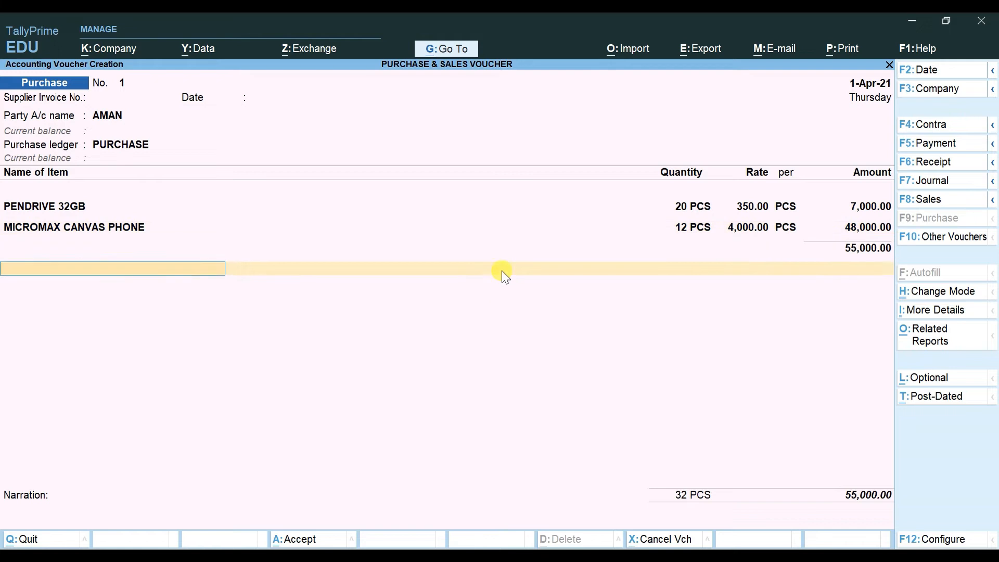
pyautogui.press('Return')
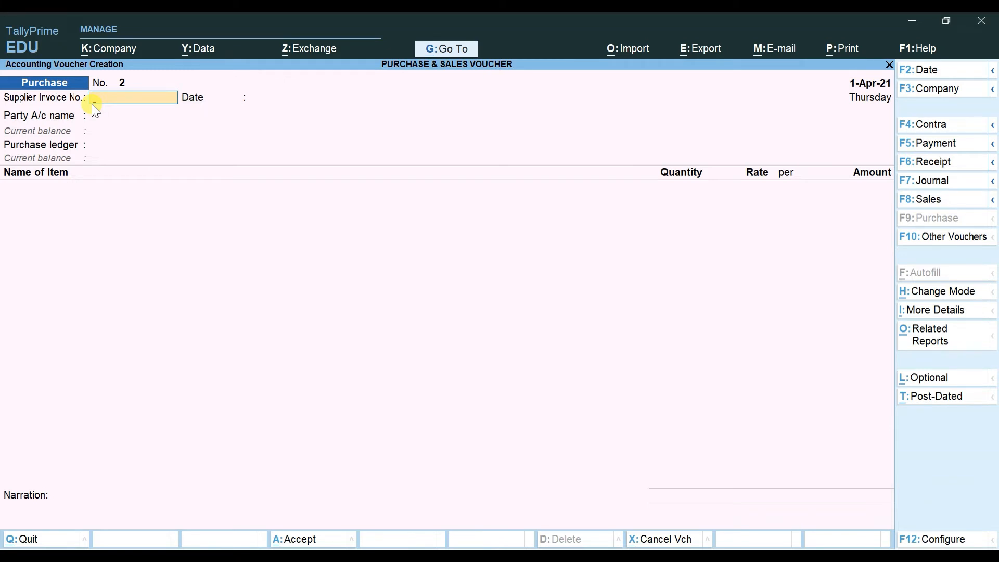
# Step: Switch to the PowerPoint slide show, read the example of a purchase as accounting invoice, and return to TallyPrime
pyautogui.hotkey('alt', 'Tab')
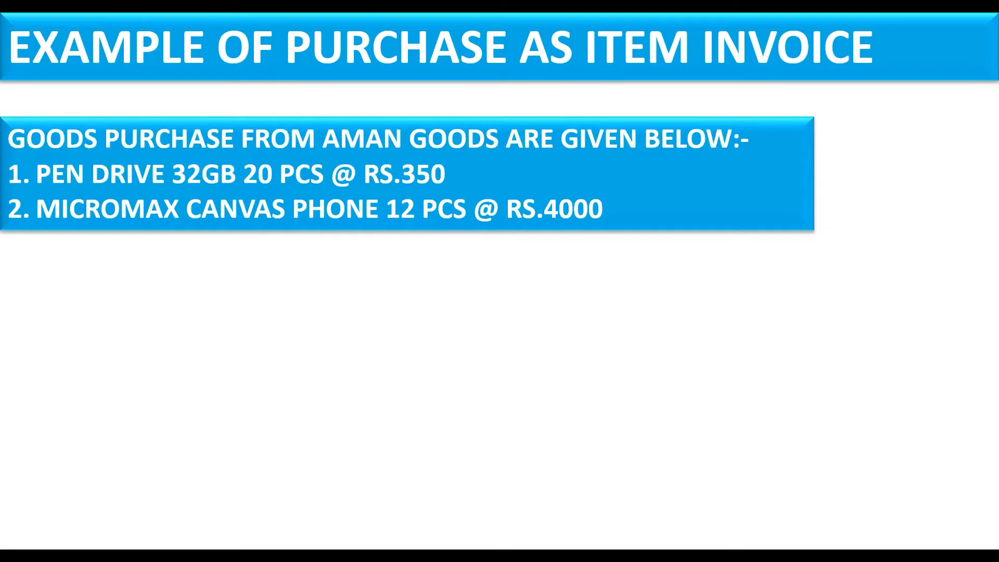
pyautogui.press('Right')
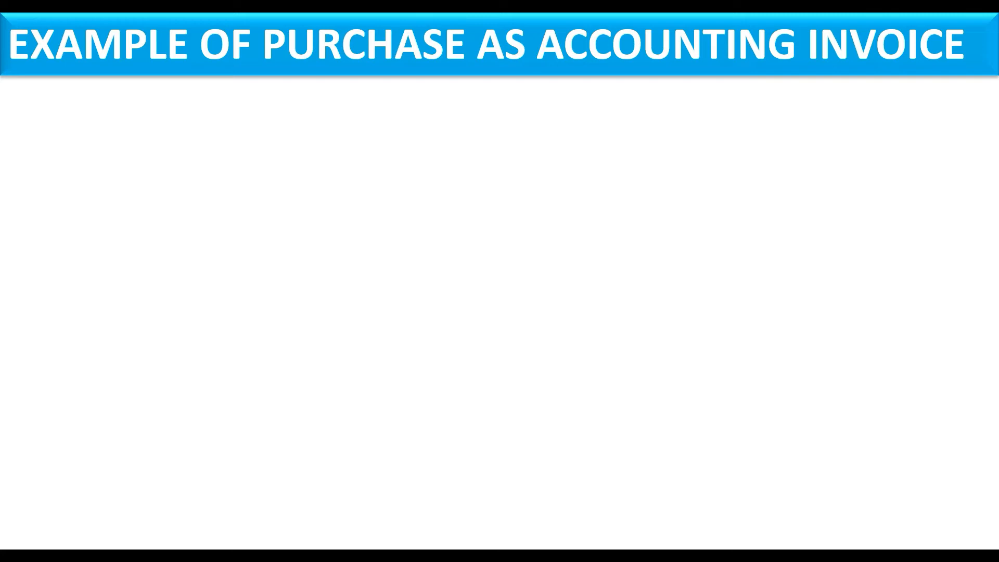
pyautogui.press('Right')
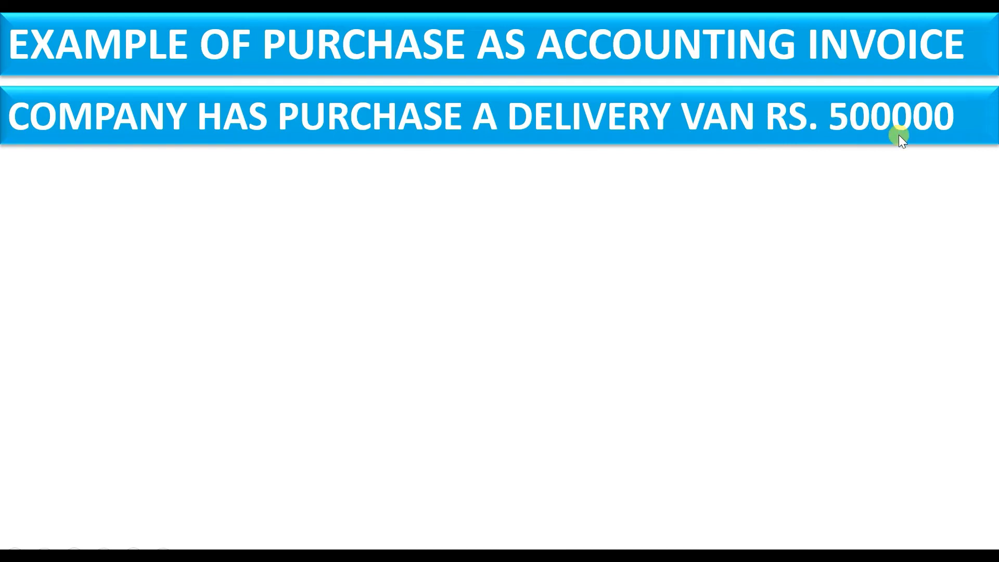
pyautogui.hotkey('alt', 'Tab')
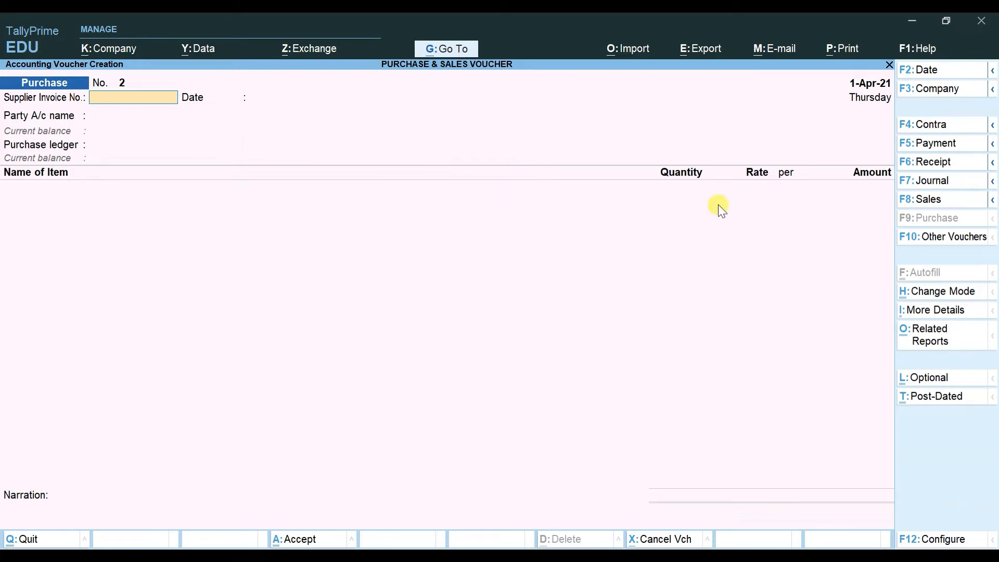
# Step: Change the new purchase voucher's mode to Accounting Invoice, leaving the supplier invoice number and date blank
pyautogui.click(917, 293)
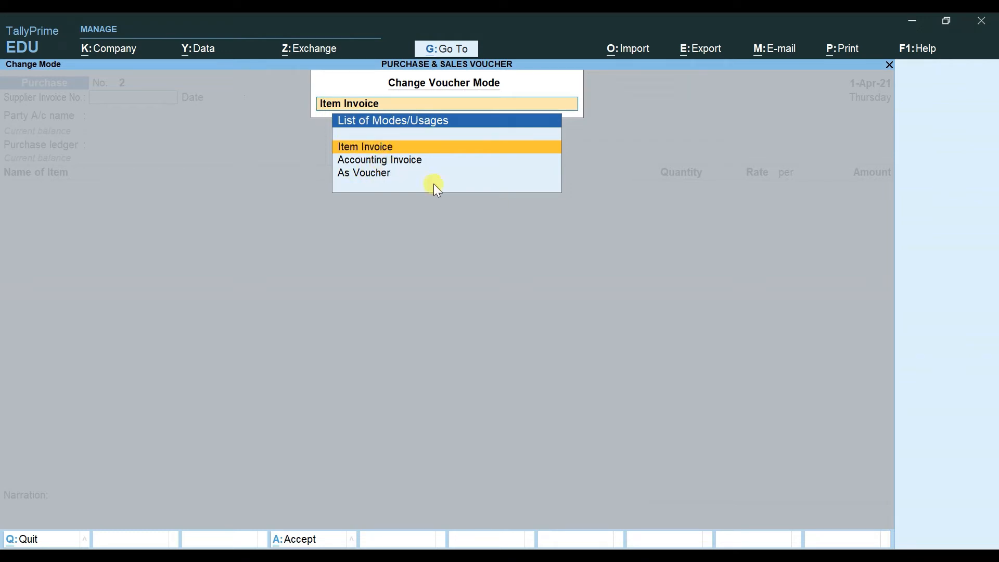
pyautogui.press('Down')
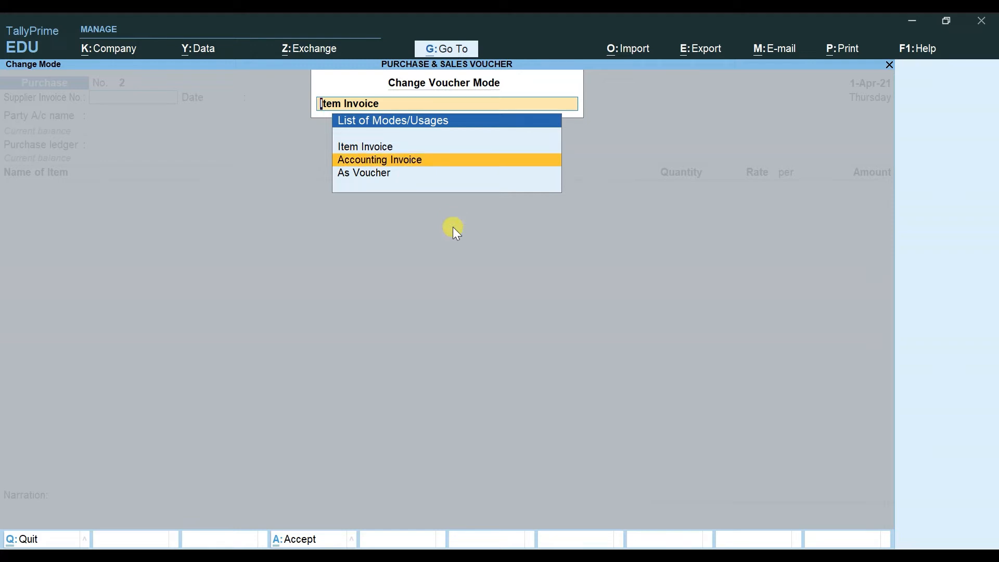
pyautogui.press('Return')
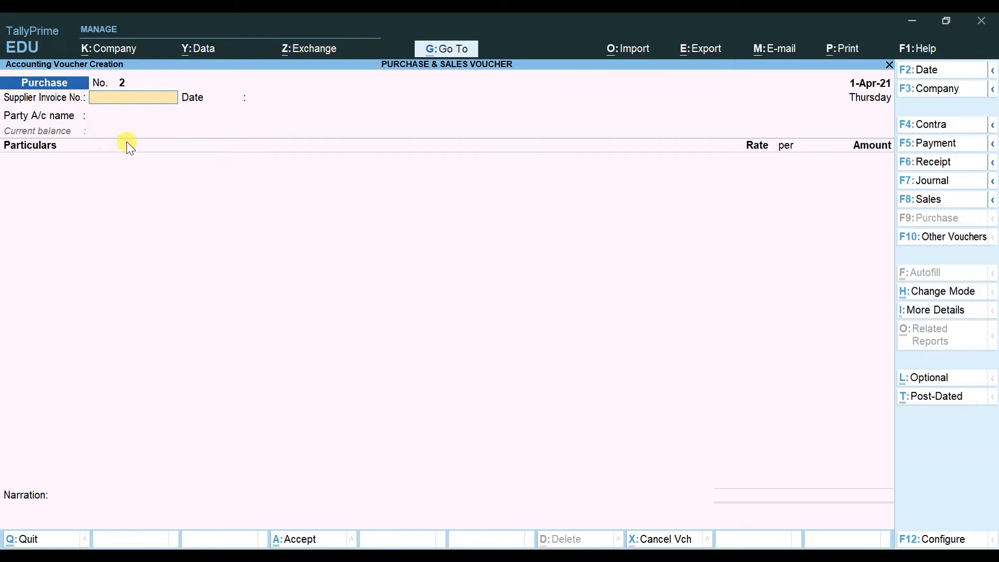
pyautogui.press('Return')
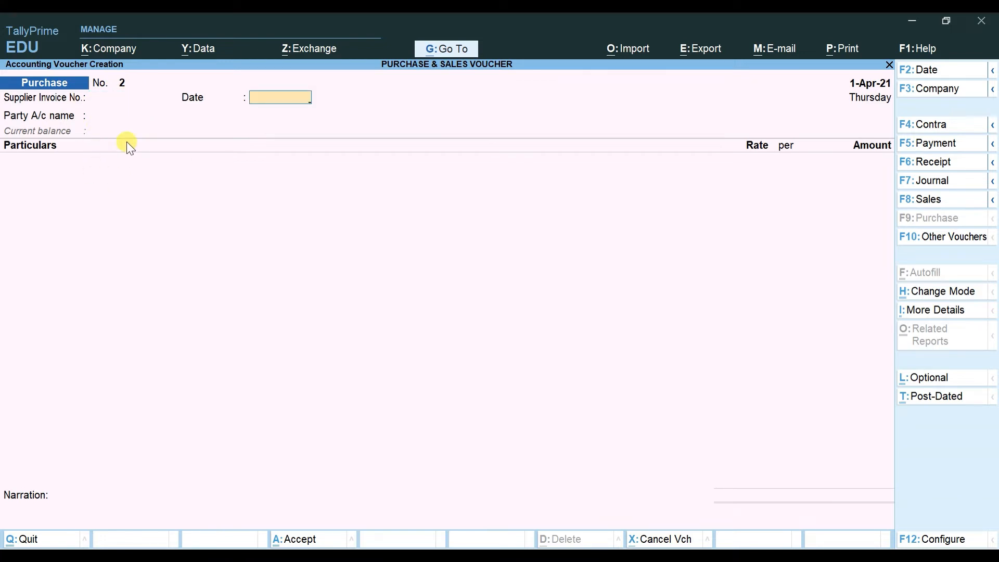
pyautogui.press('Return')
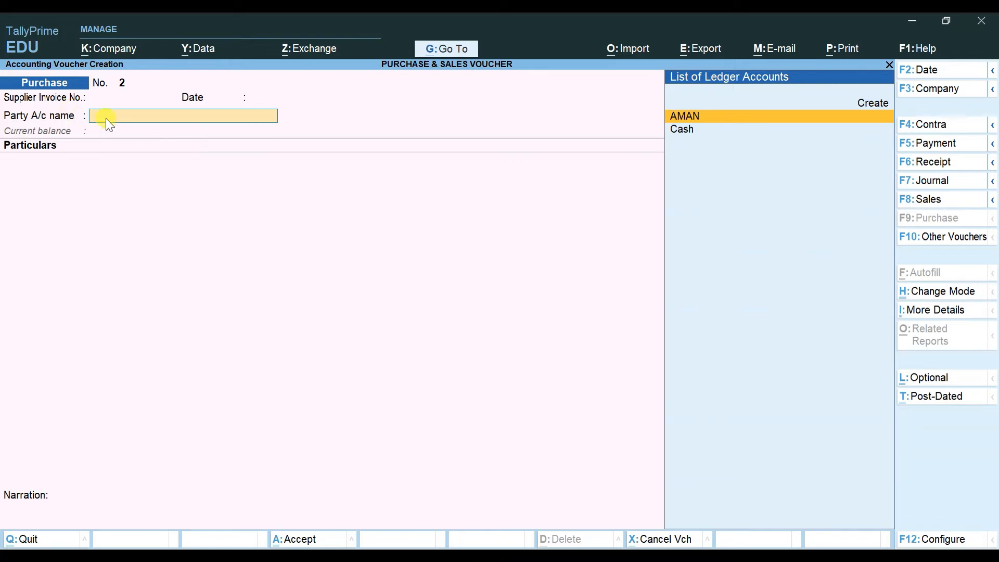
# Step: Recheck the example slide, then choose Cash as the party account, leaving the receipt and party details blank
pyautogui.hotkey('alt', 'Tab')
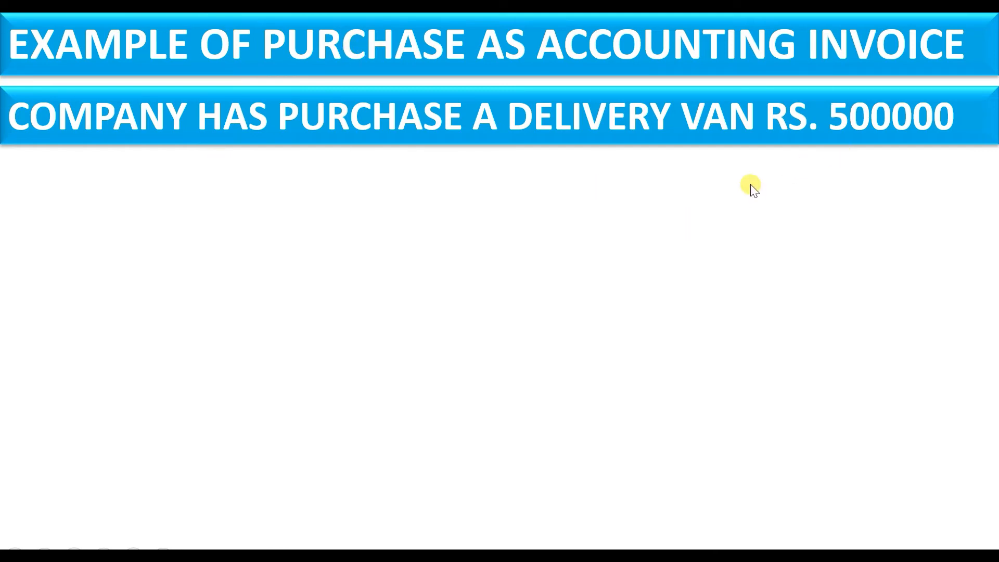
pyautogui.hotkey('alt', 'Tab')
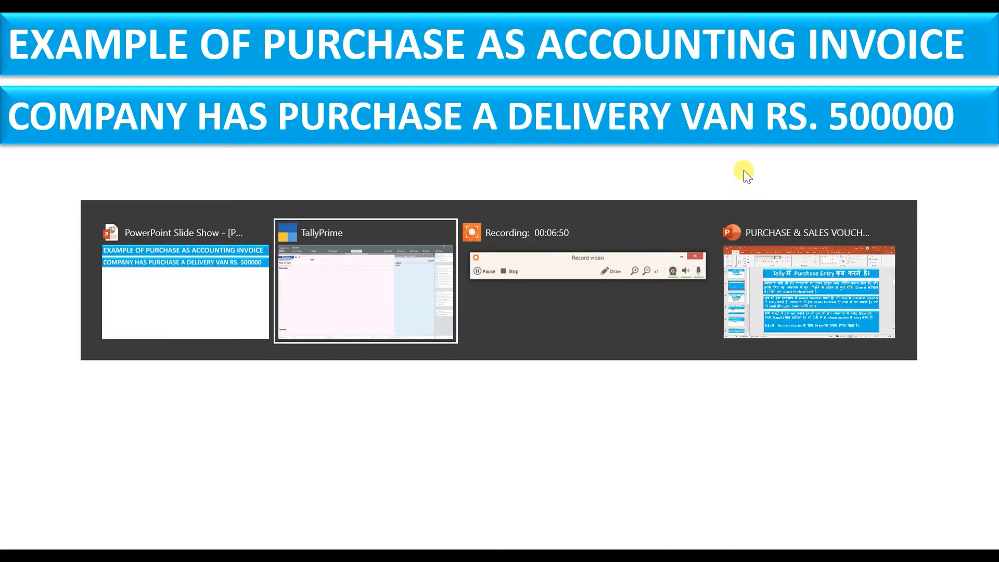
pyautogui.press('Down')
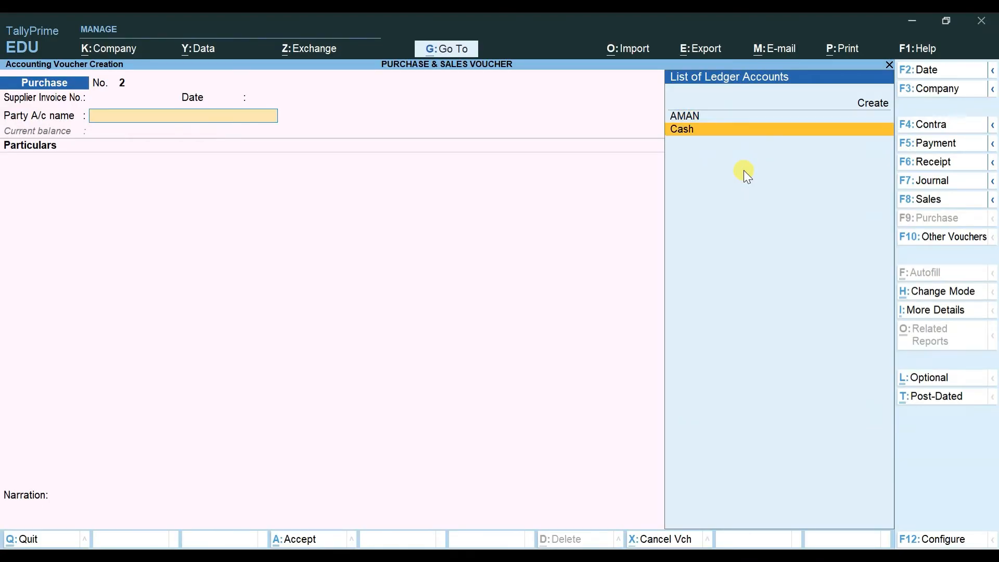
pyautogui.press('Return')
pyautogui.press('Return')
pyautogui.press('Return')
pyautogui.press('Return')
pyautogui.press('Return')
pyautogui.press('Return')
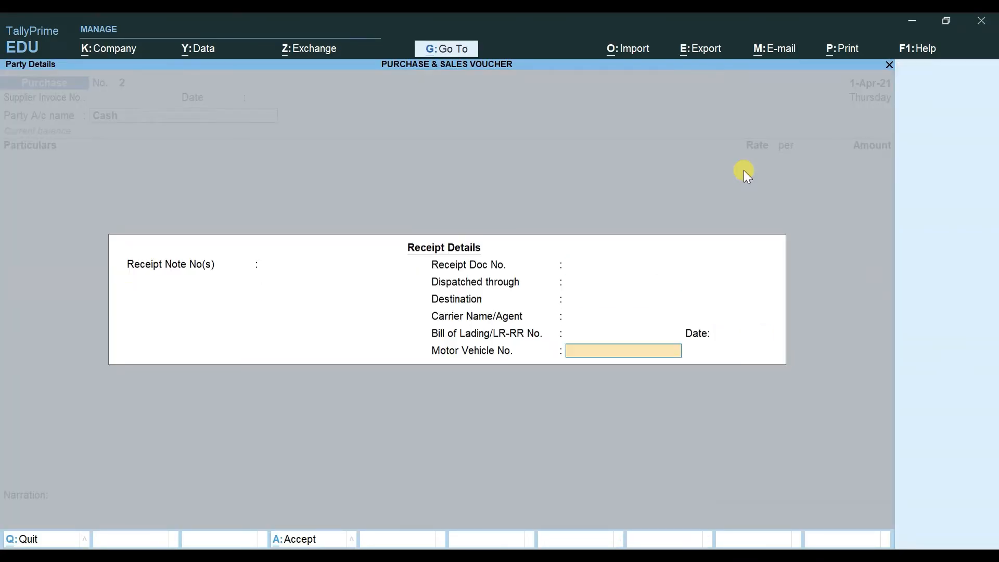
pyautogui.press('Return')
pyautogui.press('Return')
pyautogui.press('Return')
pyautogui.press('Return')
pyautogui.press('Return')
pyautogui.press('Return')
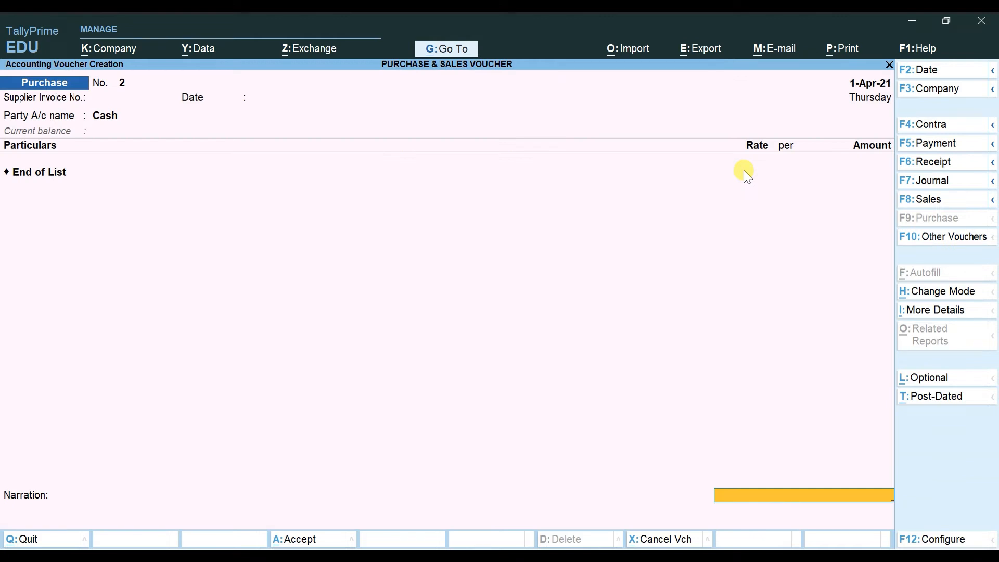
pyautogui.click(747, 178)
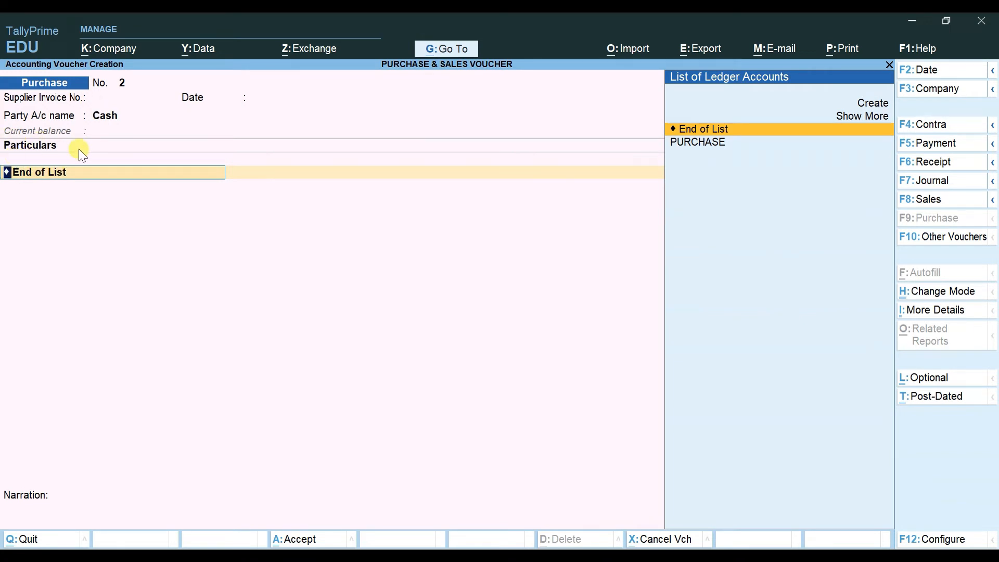
pyautogui.hotkey('alt', 'c')
pyautogui.write('D')
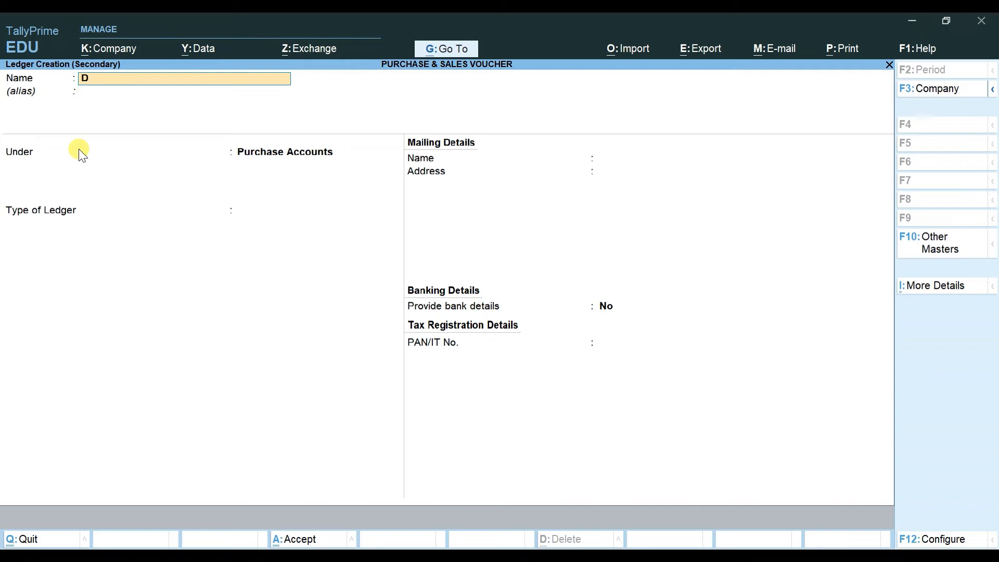
pyautogui.write('ELIVERY VAN')
pyautogui.press('Return')
pyautogui.press('Return')
pyautogui.write('FIX')
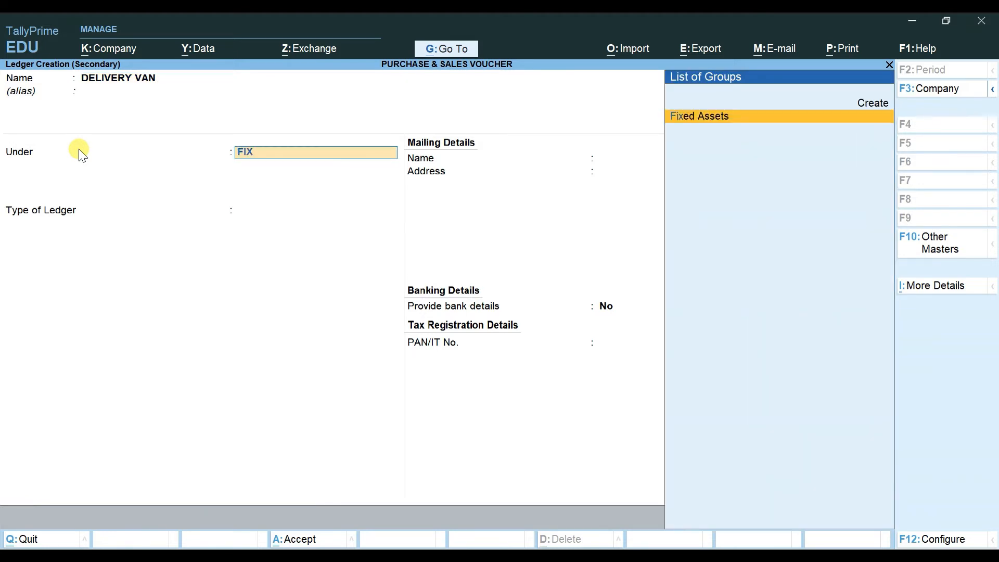
pyautogui.press('Return')
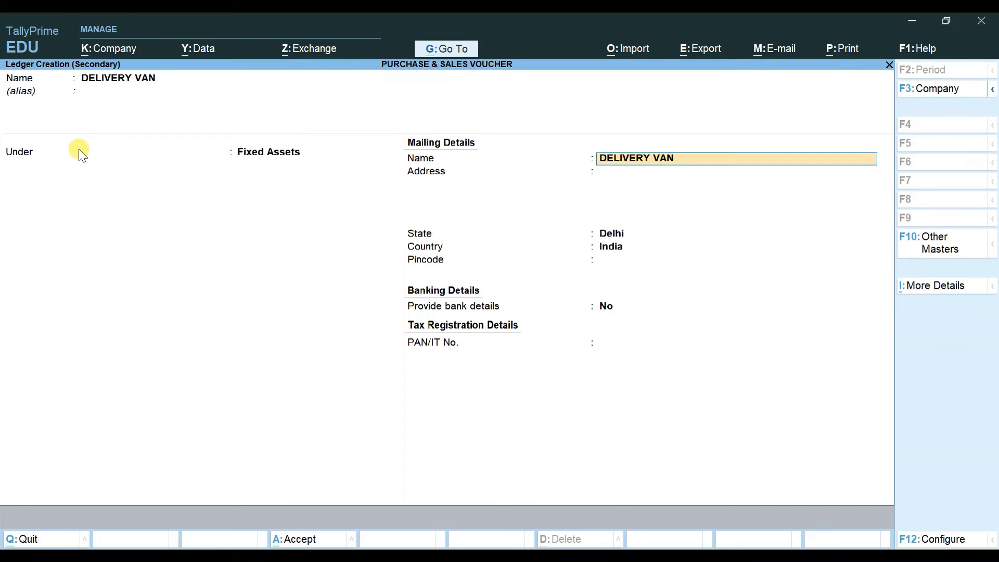
pyautogui.press('BackSpace')
pyautogui.press('Escape')
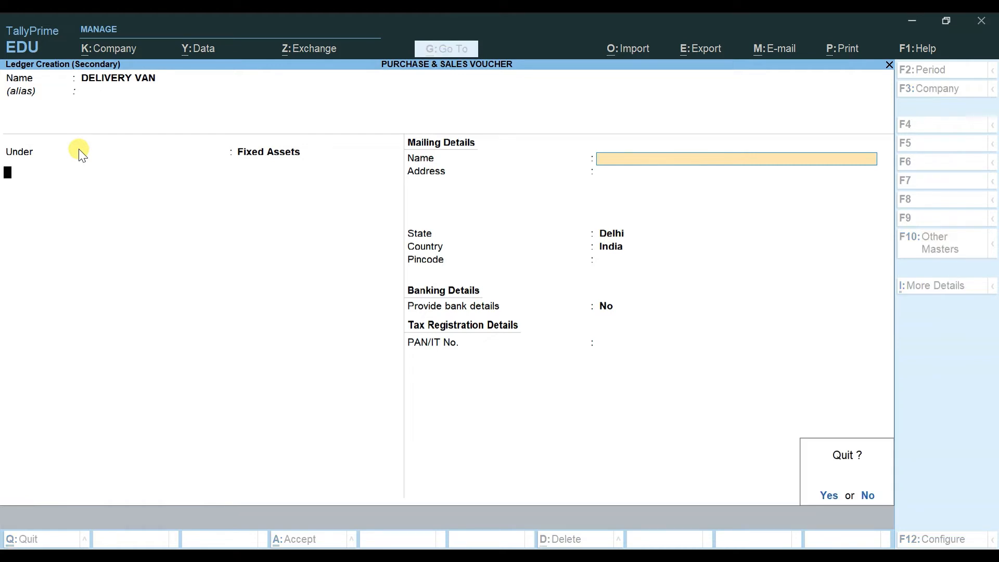
pyautogui.press('y')
pyautogui.press('Escape')
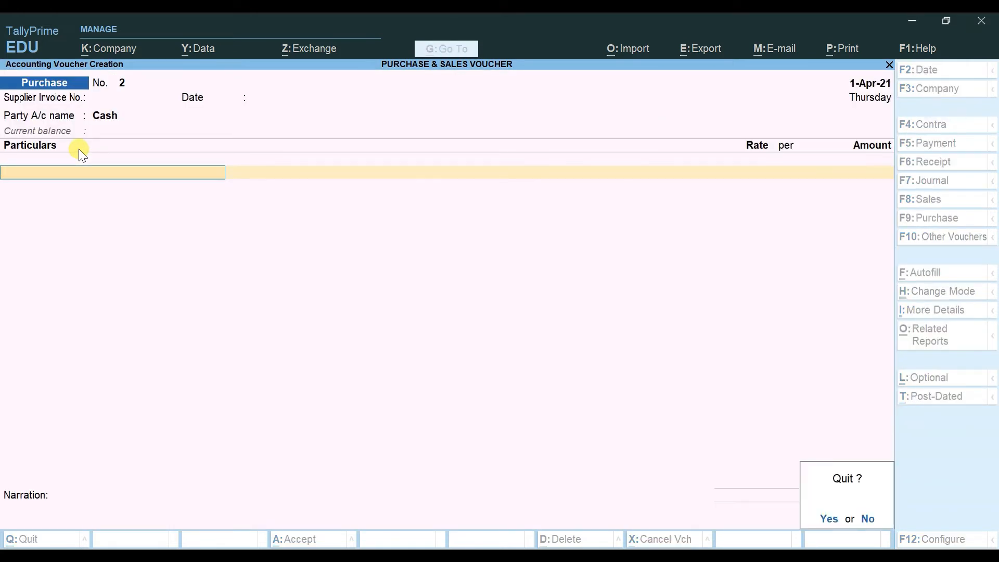
pyautogui.press('y')
# Step: Open the Stock Summary, examine the quantity, rate and value of the phone and pen drive items, and close the report
pyautogui.press('Down')
pyautogui.press('Down')
pyautogui.press('Down')
pyautogui.press('Down')
pyautogui.press('Down')
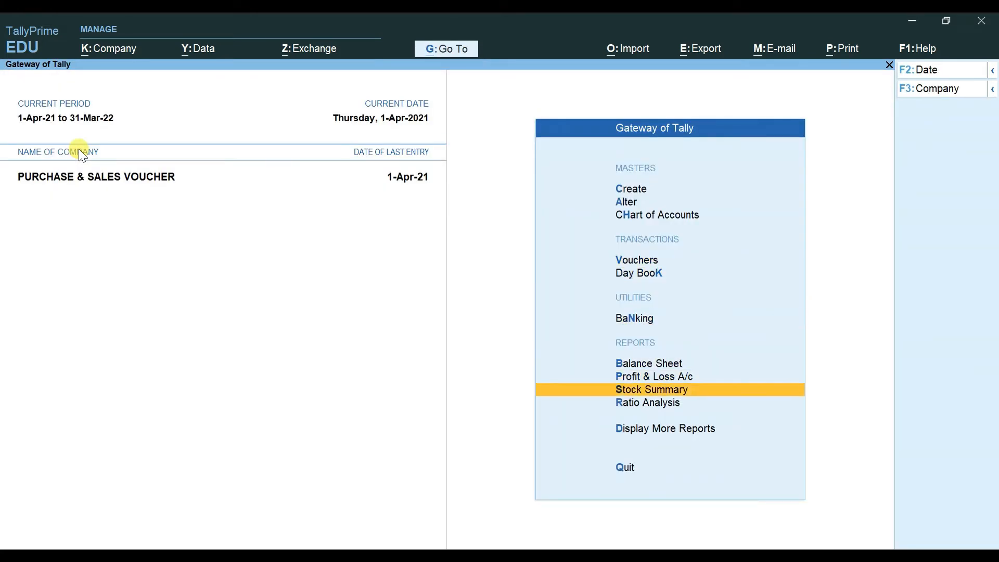
pyautogui.press('Return')
pyautogui.press('Down')
pyautogui.press('Up')
pyautogui.press('Down')
pyautogui.press('Up')
pyautogui.press('Down')
pyautogui.press('Up')
pyautogui.press('Down')
pyautogui.press('Up')
pyautogui.press('Down')
pyautogui.press('Up')
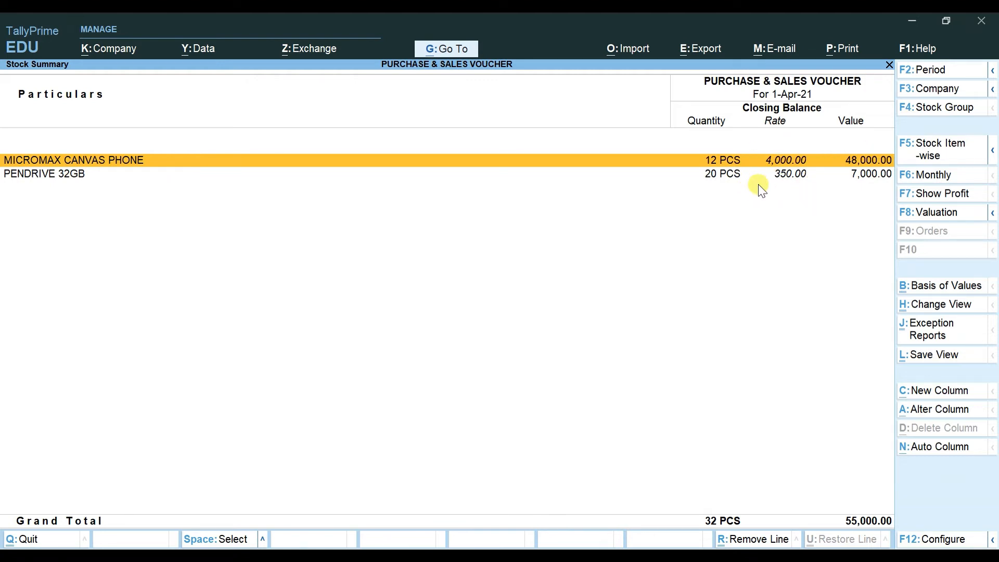
pyautogui.press('Escape')
# Step: Start a new purchase voucher in Accounting Invoice mode, leaving the supplier invoice number and date blank
pyautogui.press('Up')
pyautogui.press('Up')
pyautogui.press('Up')
pyautogui.press('Up')
pyautogui.press('Up')
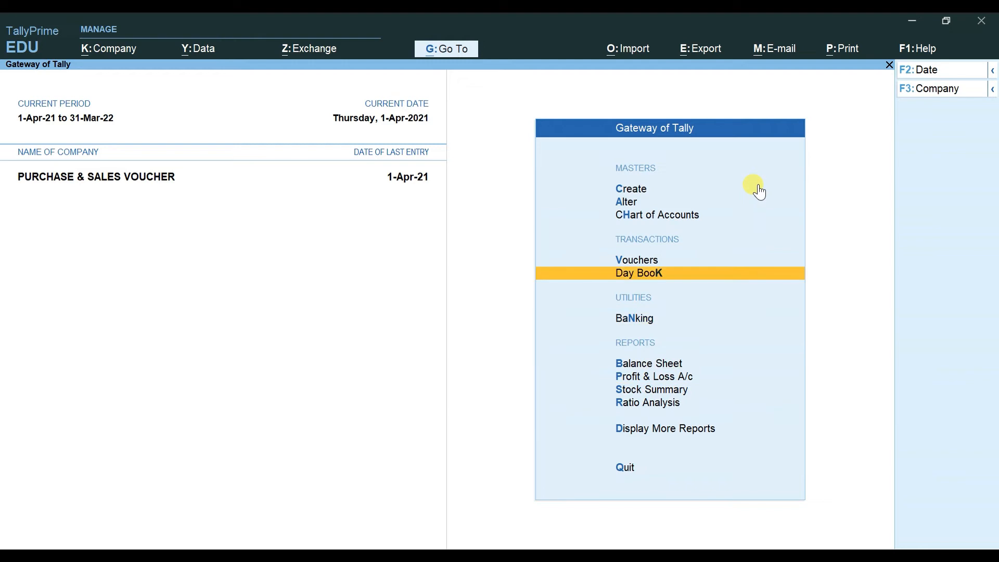
pyautogui.press('Return')
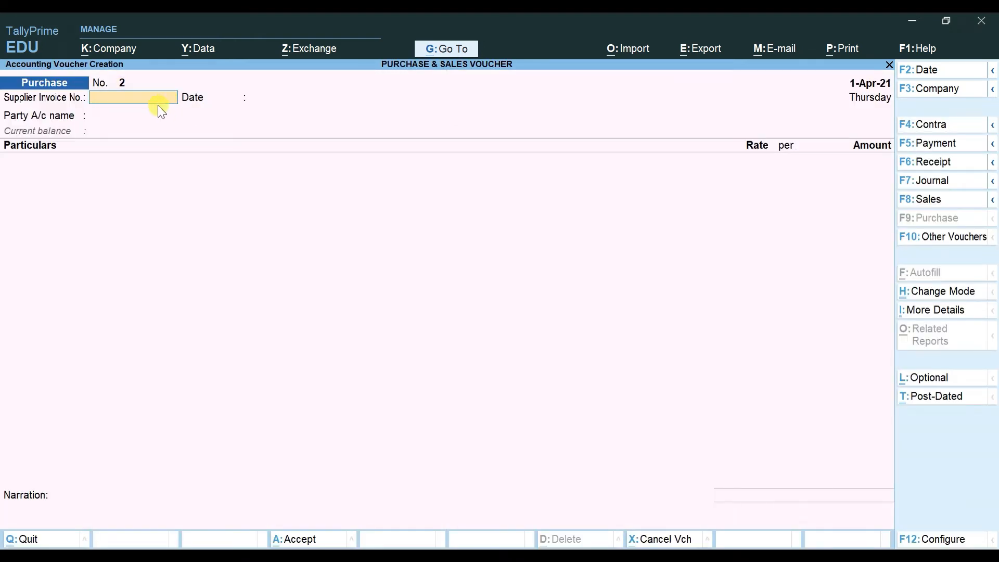
pyautogui.click(937, 290)
pyautogui.press('Return')
pyautogui.press('Return')
pyautogui.press('Return')
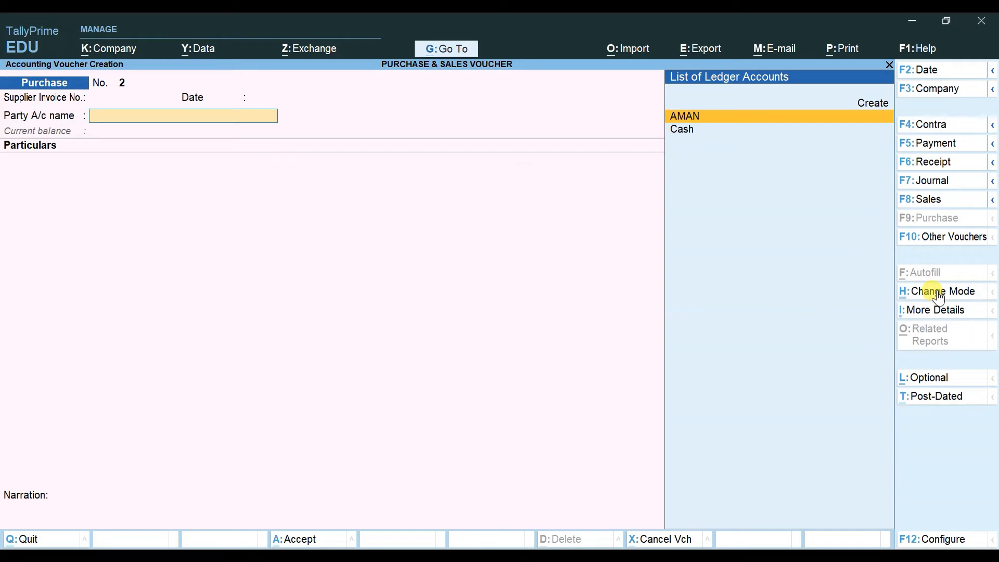
# Step: Choose Cash as the party account, leaving the receipt details blank and keeping Delhi and India in the party details
pyautogui.press('Down')
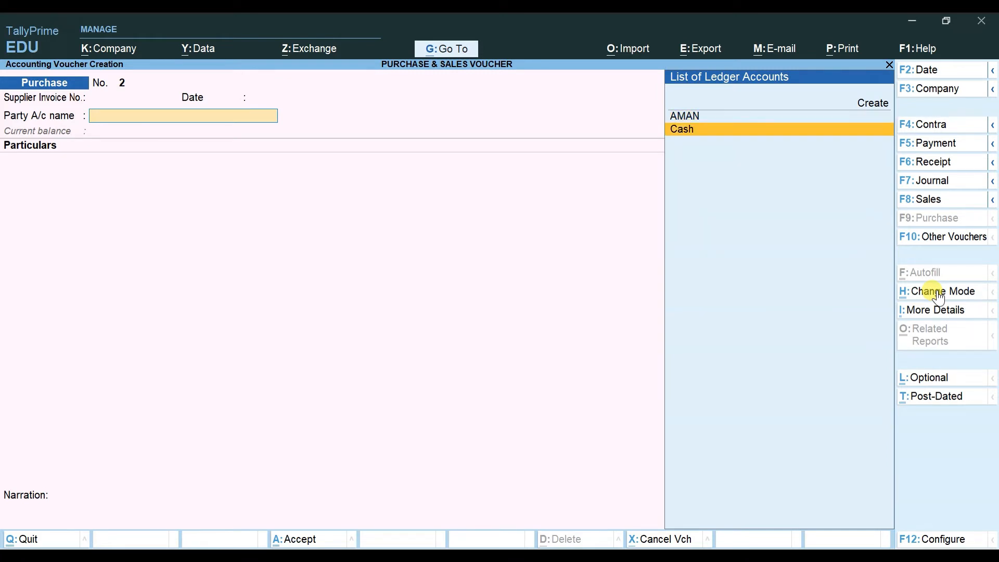
pyautogui.press('Return')
pyautogui.press('Return')
pyautogui.press('Return')
pyautogui.press('Return')
pyautogui.press('Return')
pyautogui.press('Return')
pyautogui.press('Return')
pyautogui.press('Return')
pyautogui.press('Return')
pyautogui.press('Return')
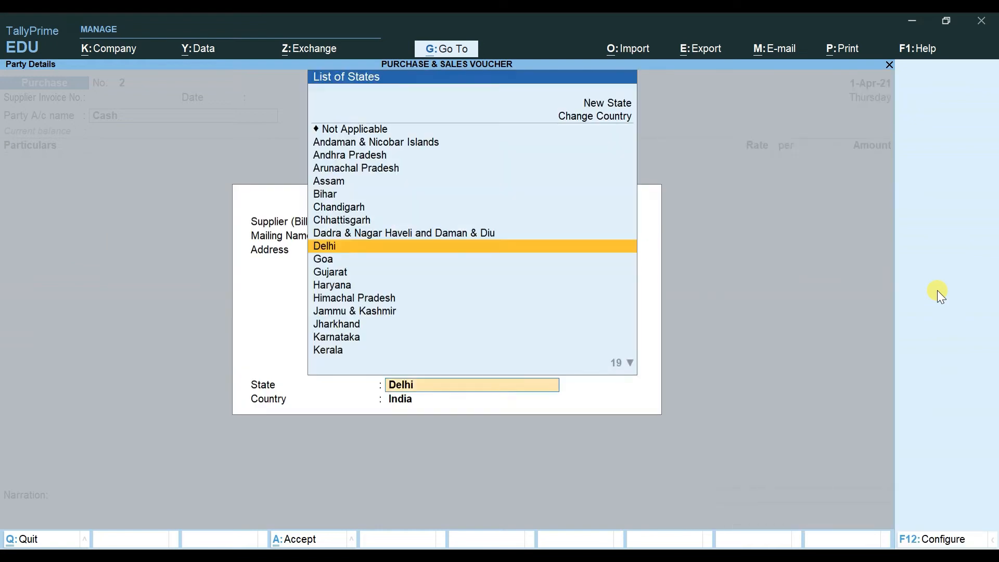
pyautogui.press('Return')
pyautogui.press('Return')
pyautogui.press('BackSpace')
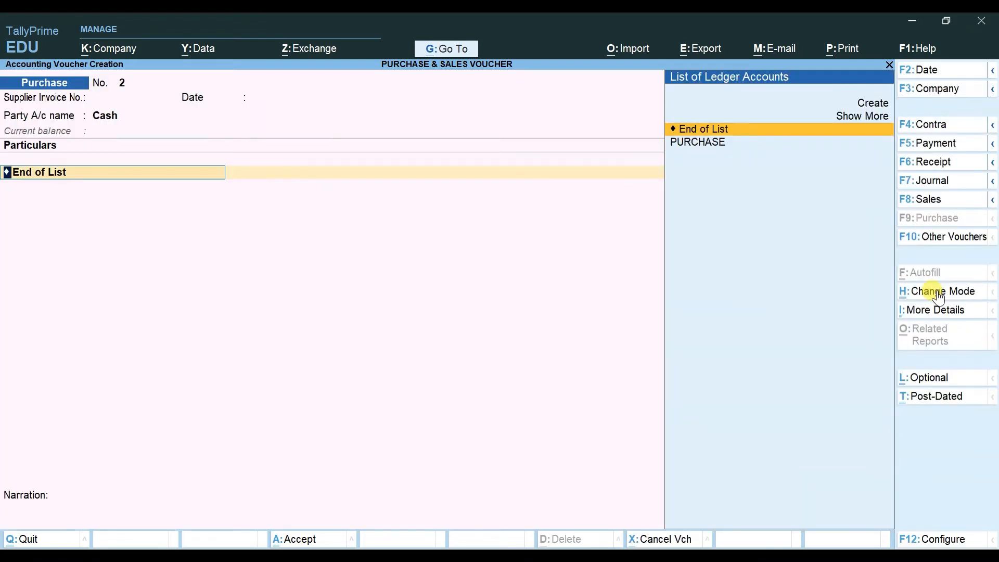
# Step: Start a new ledger for the voucher's particulars and name it DELIVERY VAN, without an alias
pyautogui.hotkey('alt', 'c')
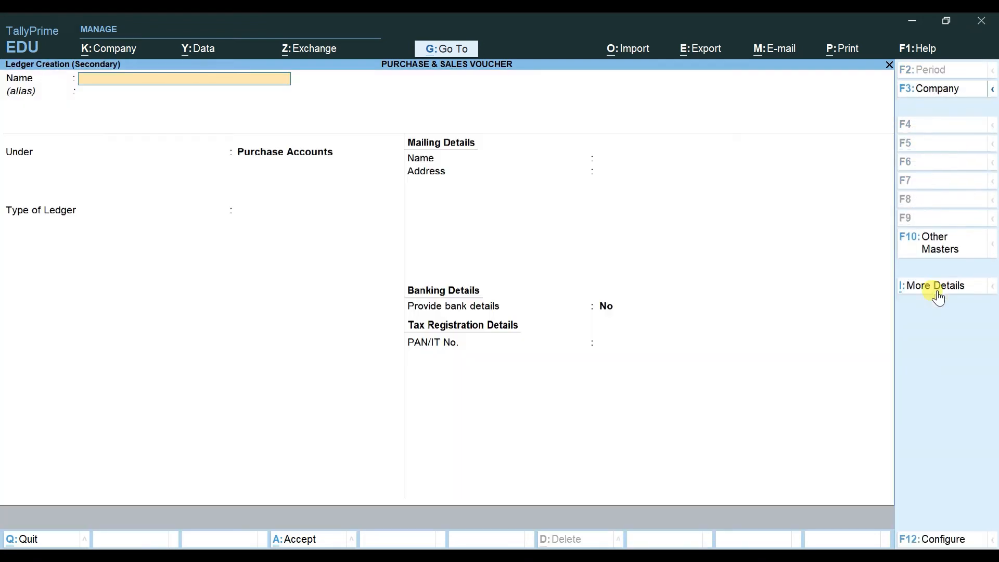
pyautogui.write('DELIVERY VAM')
pyautogui.press('BackSpace')
pyautogui.write('N')
pyautogui.press('Return')
pyautogui.press('Return')
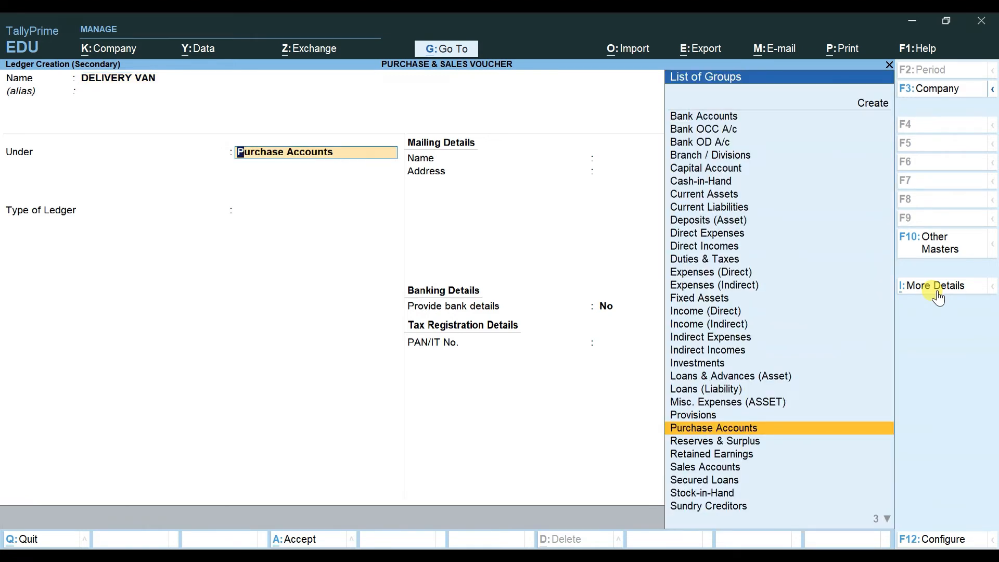
# Step: Place the DELIVERY VAN ledger under Fixed Assets, keep the default mailing, banking and tax details, and save it
pyautogui.write('Fix')
pyautogui.press('Return')
pyautogui.press('Return')
pyautogui.press('Return')
pyautogui.press('Return')
pyautogui.press('Return')
pyautogui.press('Return')
pyautogui.press('Return')
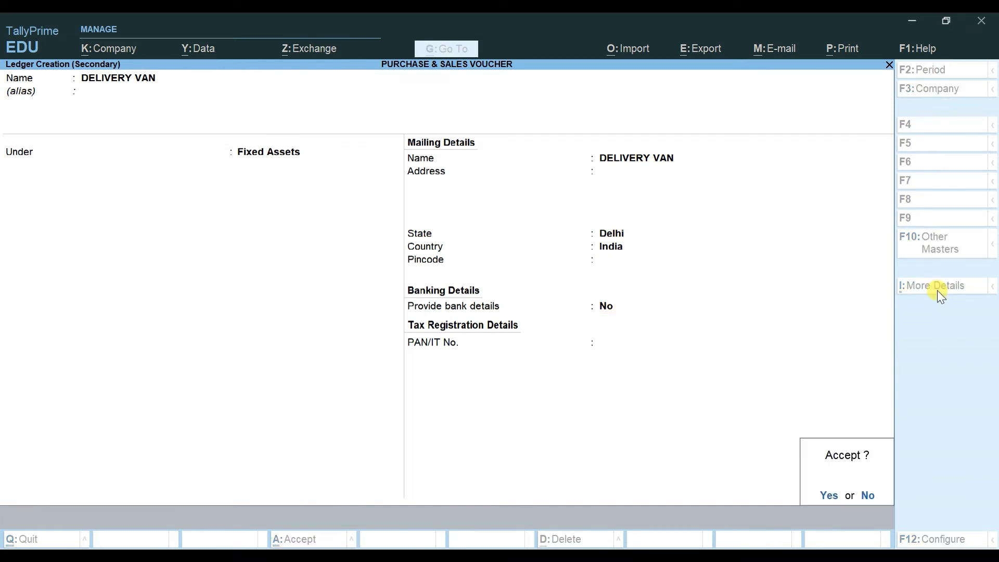
pyautogui.press('Return')
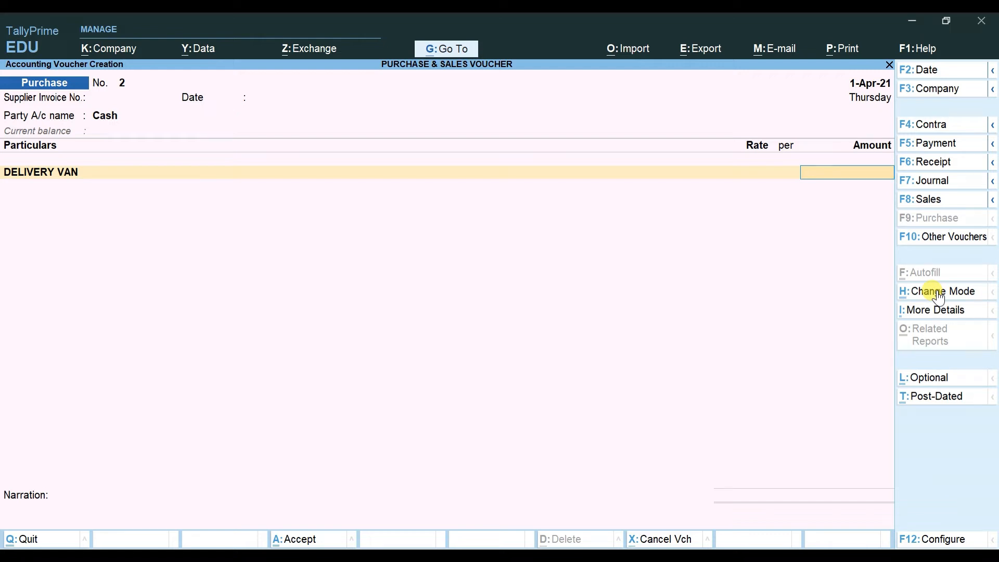
# Step: Enter 5,00,000 as the delivery van's amount, leave the narration blank, and save the purchase voucher
pyautogui.write('5,00,000')
pyautogui.press('Return')
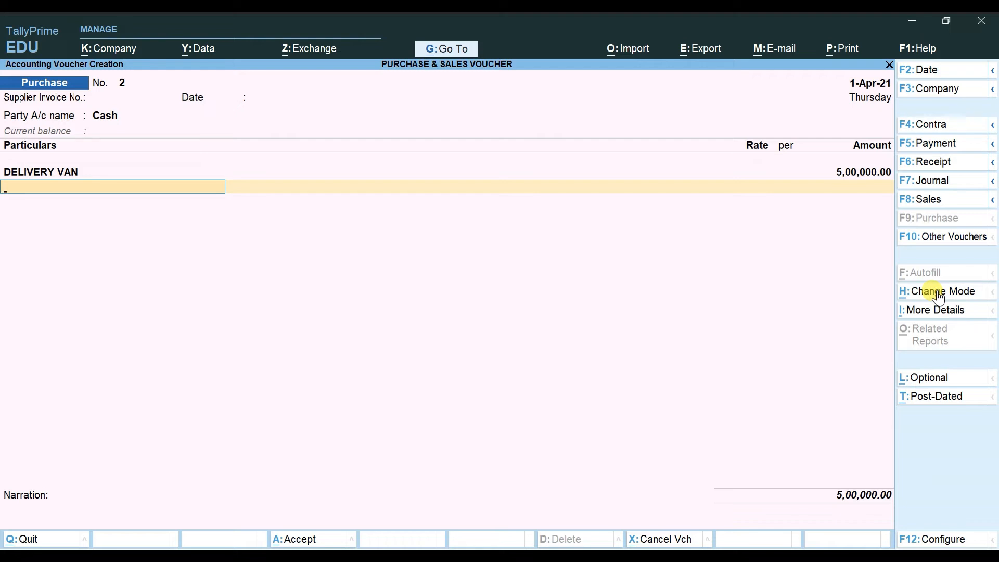
pyautogui.press('Return')
pyautogui.press('Return')
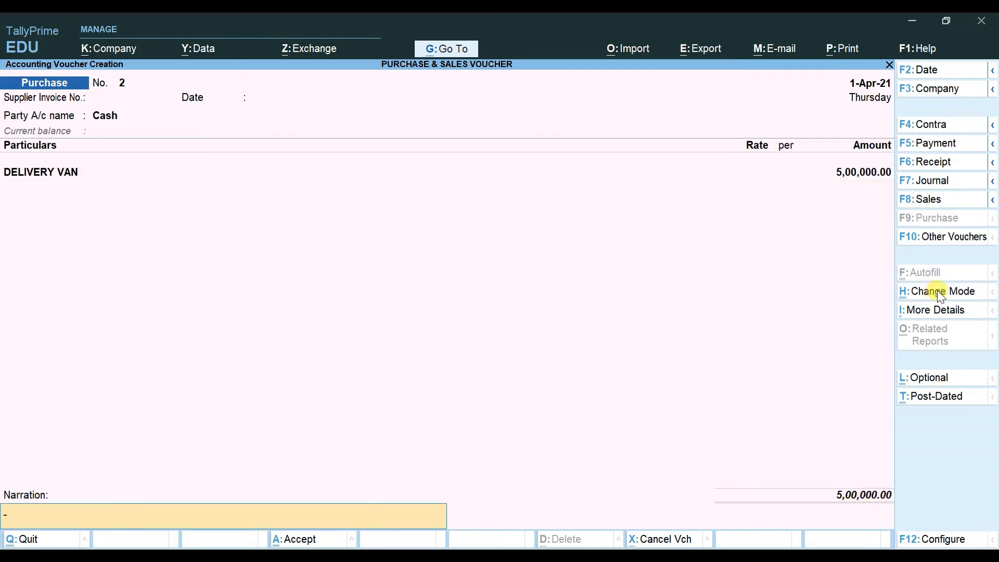
pyautogui.press('Return')
pyautogui.press('Return')
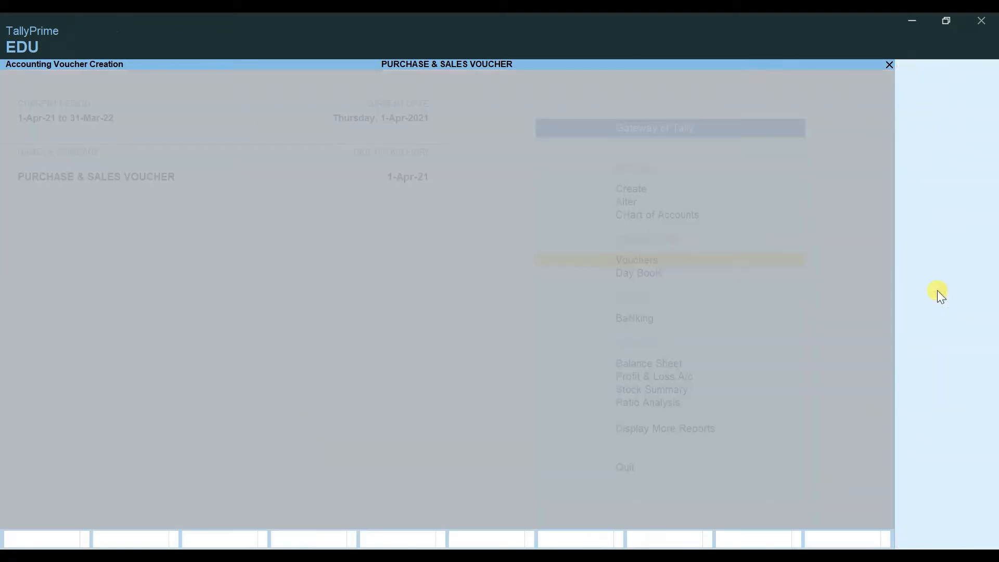
# Step: Leave voucher creation, check in the Stock Summary whether the delivery van is listed as stock, and close the report
pyautogui.press('Escape')
pyautogui.press('Return')
pyautogui.press('Down')
pyautogui.press('Down')
pyautogui.press('Down')
pyautogui.press('Down')
pyautogui.press('Down')
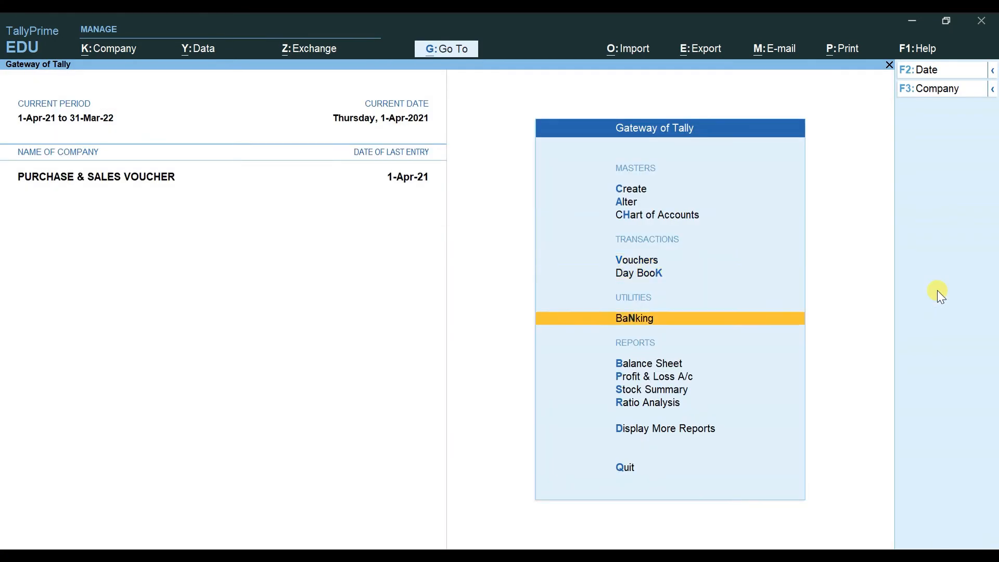
pyautogui.press('Return')
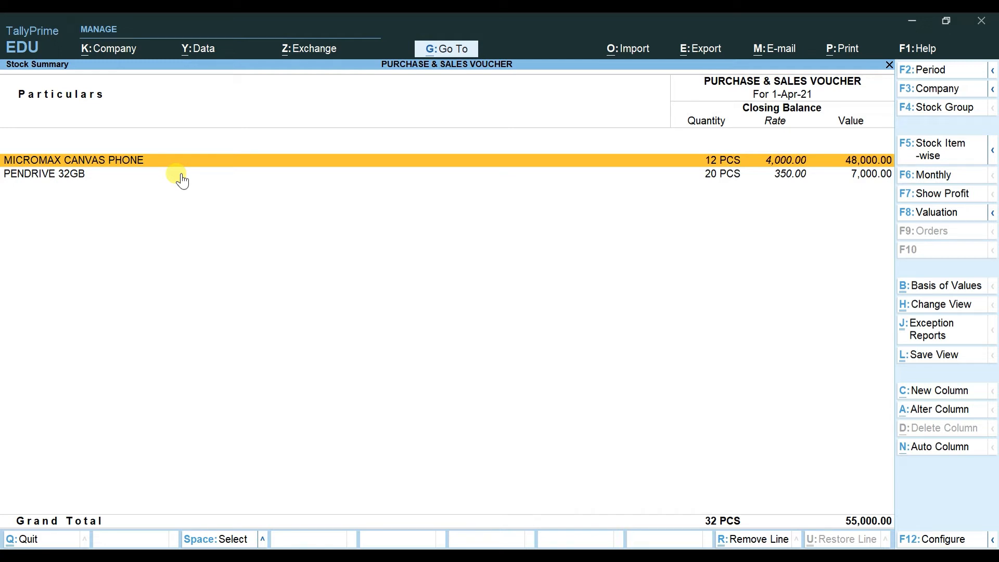
pyautogui.press('Escape')
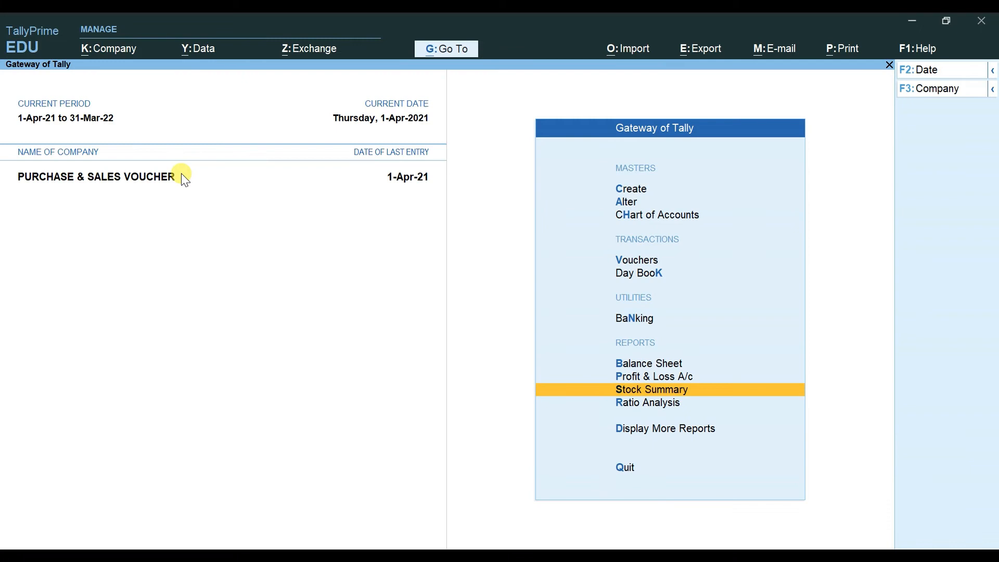
# Step: Open the Balance Sheet, expand it to the detailed view, and go to the Fixed Assets group
pyautogui.press('Up')
pyautogui.press('Up')
pyautogui.press('Return')
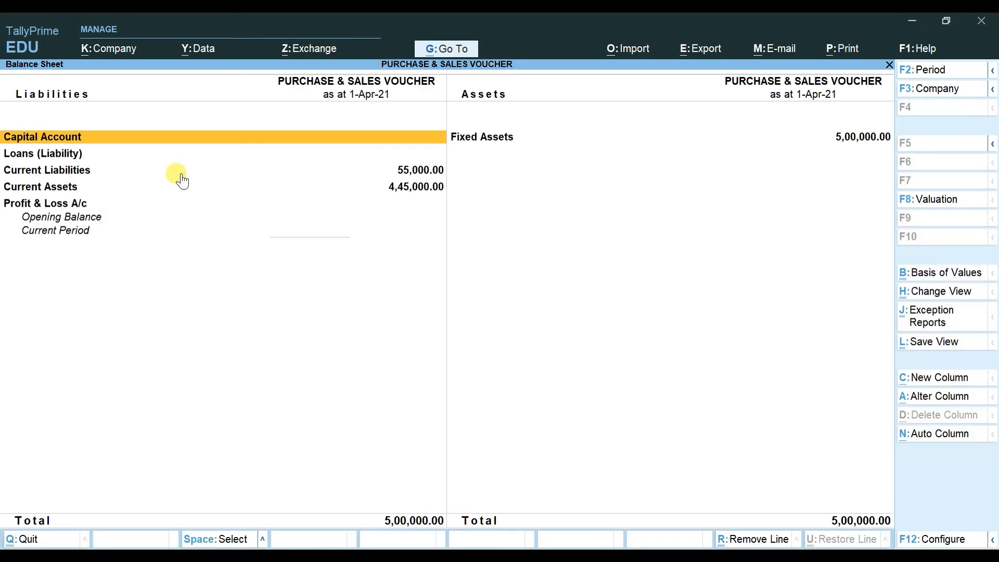
pyautogui.hotkey('alt', 'F5')
pyautogui.press('Right')
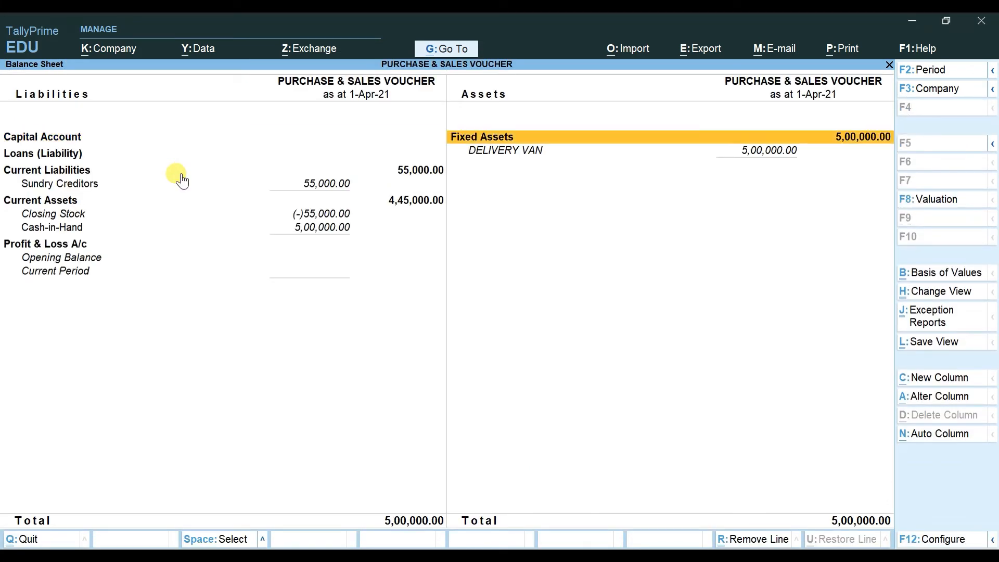
# Step: Examine the Fixed Assets group and its DELIVERY VAN entry in the Balance Sheet, and close the report
pyautogui.press('Down')
pyautogui.press('Up')
pyautogui.press('Down')
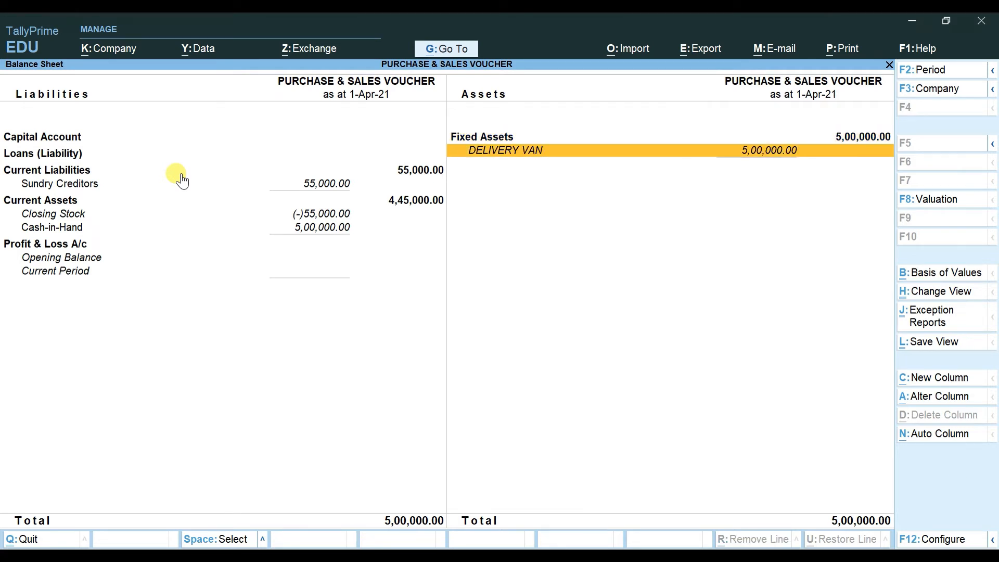
pyautogui.press('Up')
pyautogui.press('Down')
pyautogui.press('Up')
pyautogui.press('Down')
pyautogui.press('Up')
pyautogui.press('Down')
pyautogui.press('Escape')
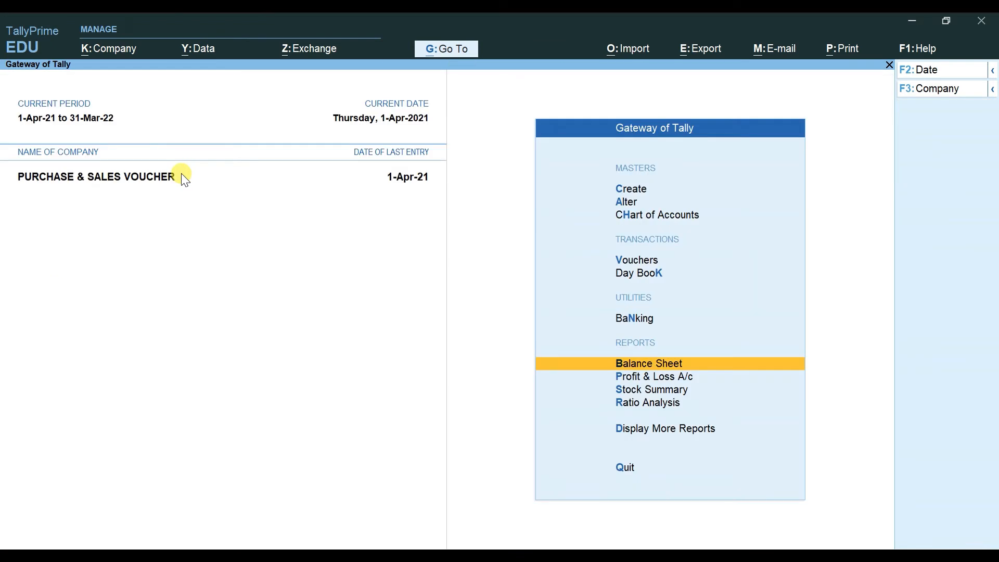
# Step: Switch to the PowerPoint slide show, reveal and read the next accounting invoice example, and return to TallyPrime
pyautogui.hotkey('alt', 'Tab')
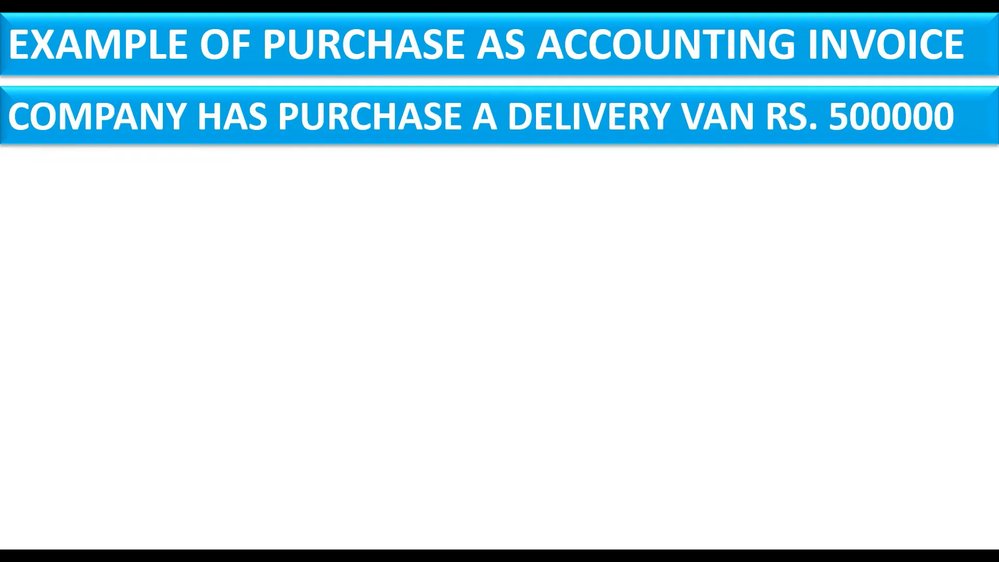
pyautogui.press('Right')
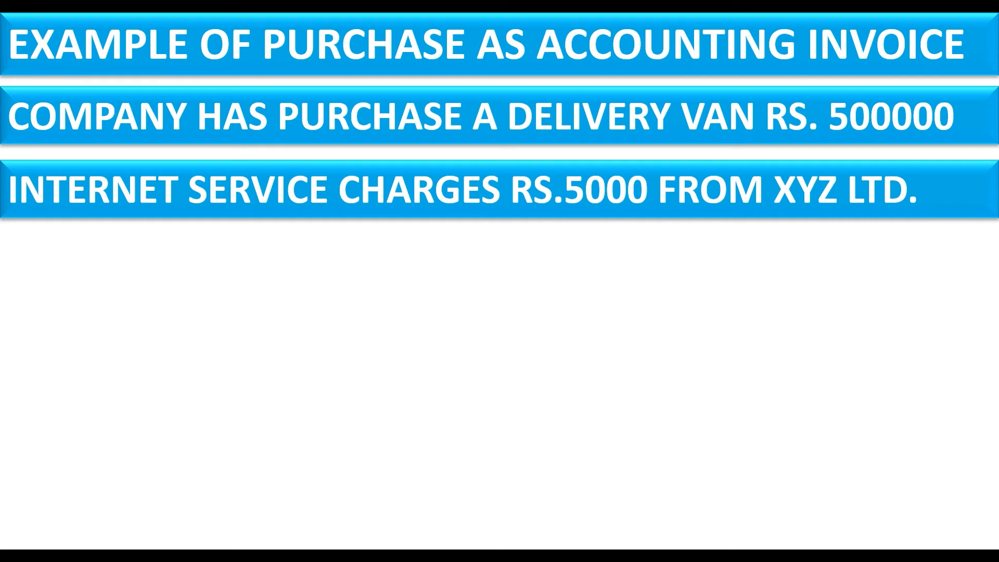
pyautogui.hotkey('alt', 'Tab')
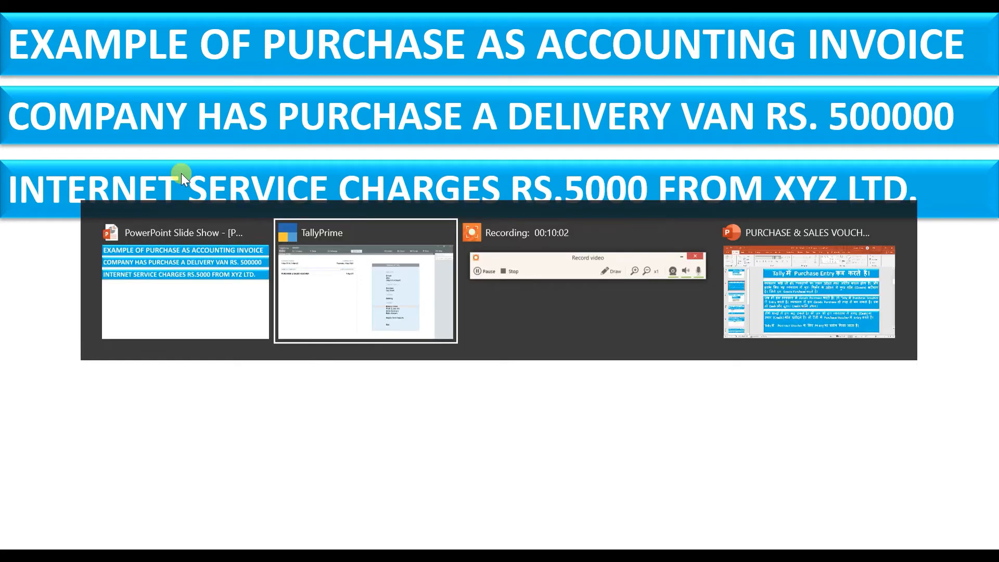
# Step: Open a new purchase voucher, leave the supplier invoice number blank, and go to the party account name
pyautogui.press('Up')
pyautogui.press('Up')
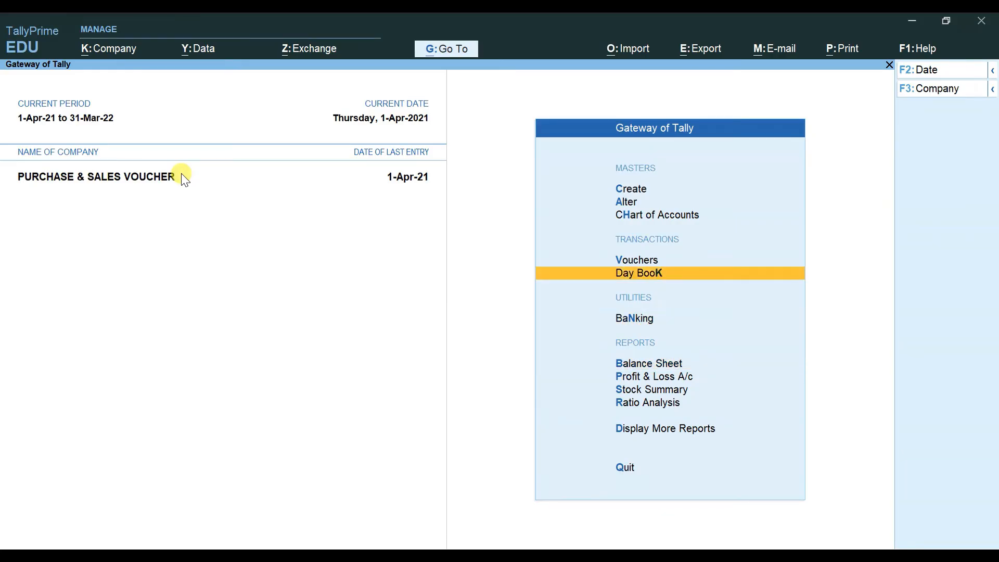
pyautogui.press('Up')
pyautogui.press('Return')
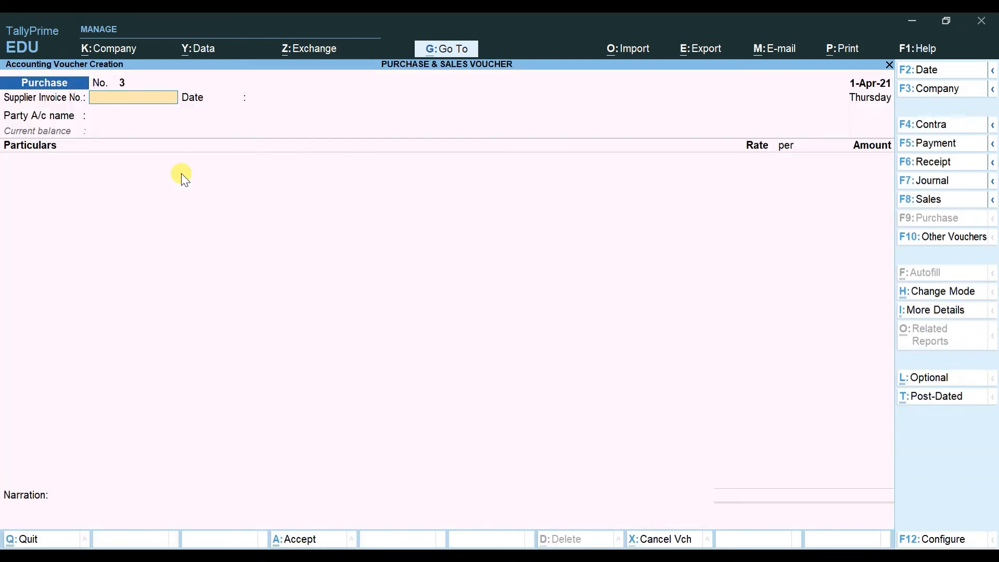
pyautogui.press('Return')
pyautogui.press('Return')
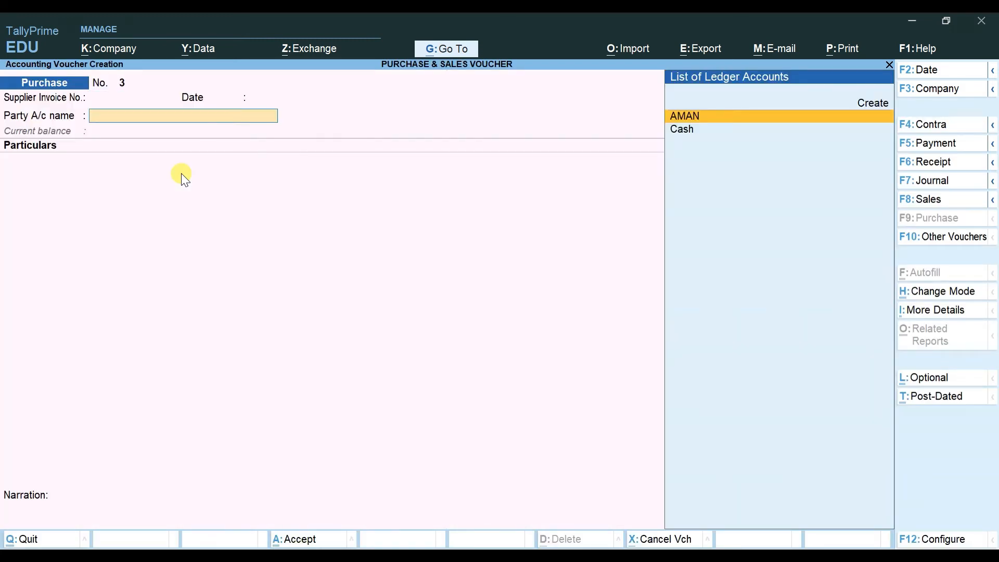
# Step: Start creating a new party ledger named XYZ LTD from within the purchase voucher
pyautogui.hotkey('alt', 'c')
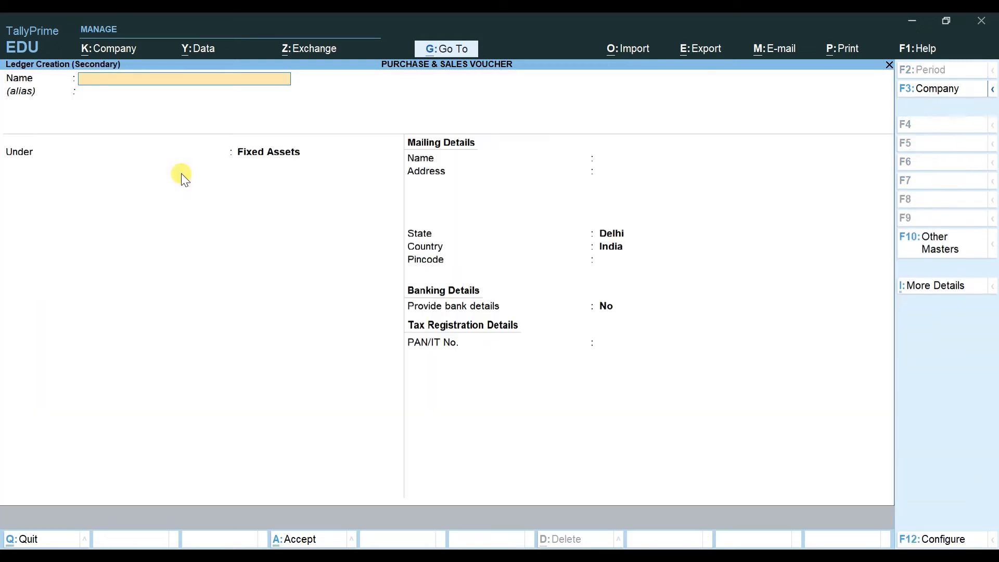
pyautogui.write('XYZ LTD')
pyautogui.press('Return')
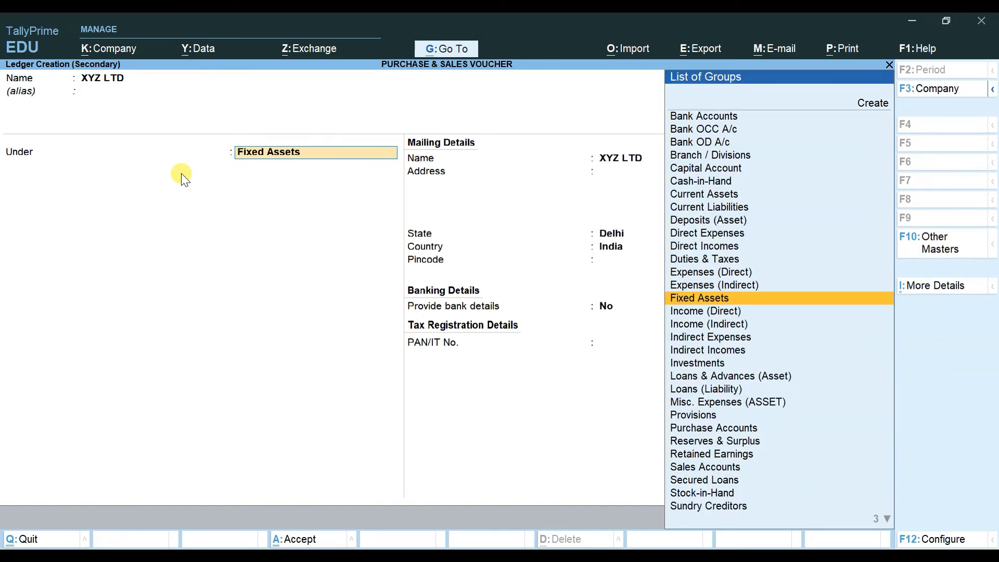
pyautogui.press('BackSpace')
pyautogui.write('IND')
pyautogui.press('Down')
pyautogui.press('Down')
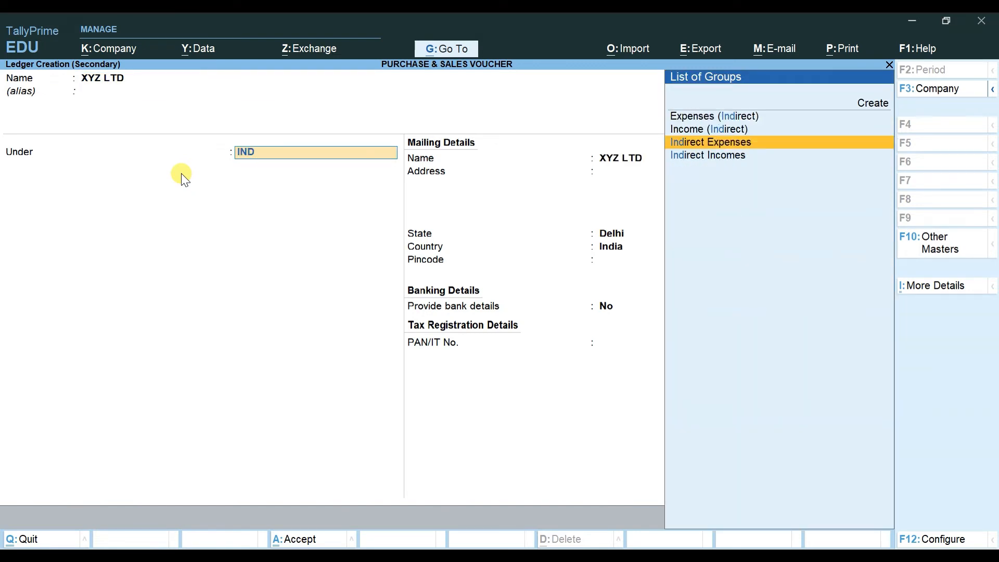
pyautogui.press('Up')
pyautogui.press('Return')
pyautogui.press('Return')
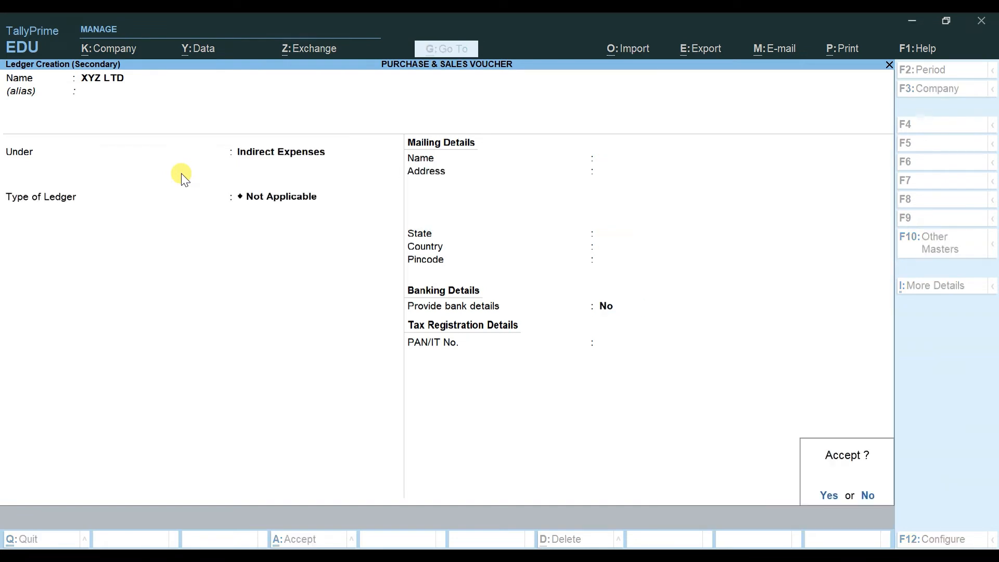
pyautogui.press('Escape')
pyautogui.press('BackSpace')
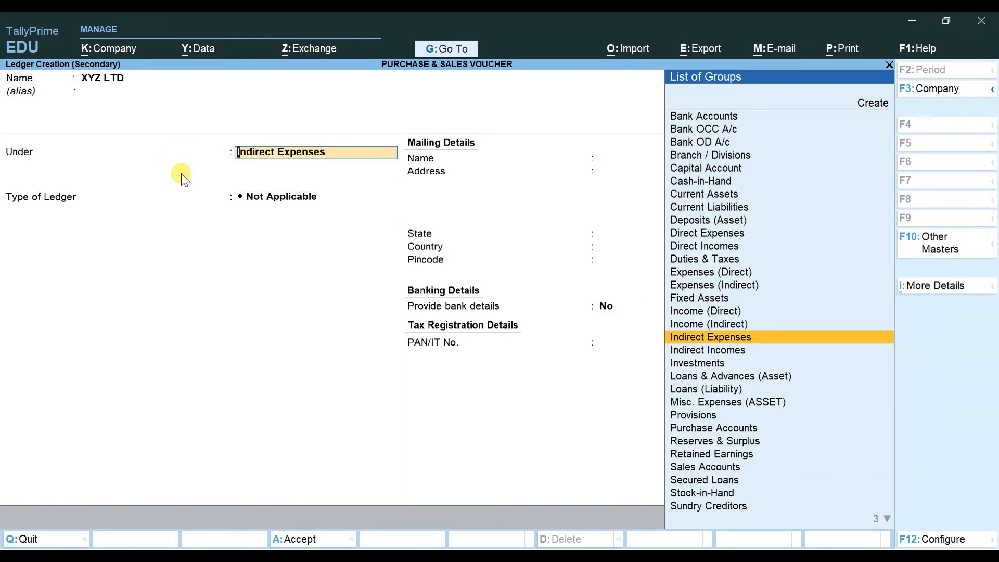
# Step: Place the XYZ LTD ledger under Sundry Creditors with country Not Applicable, and save it
pyautogui.write('SUN')
pyautogui.press('Down')
pyautogui.press('Up')
pyautogui.press('Return')
pyautogui.press('Return')
pyautogui.press('Return')
pyautogui.press('Return')
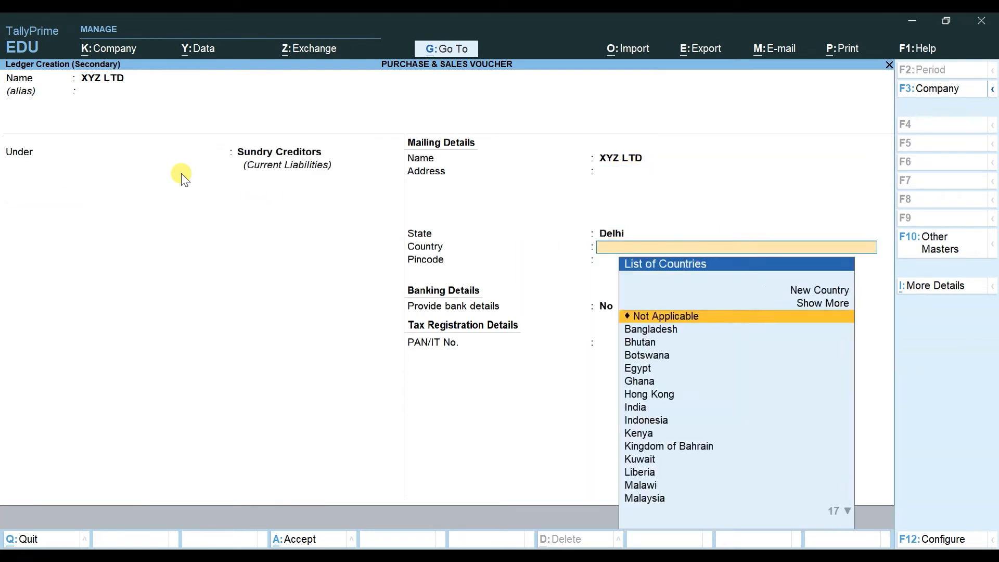
pyautogui.press('Return')
pyautogui.press('Return')
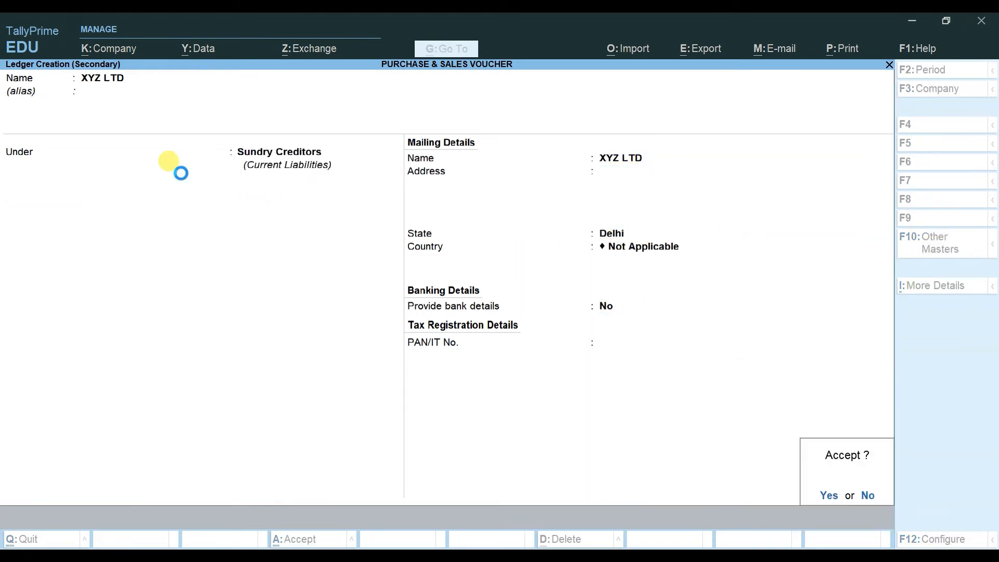
pyautogui.press('Return')
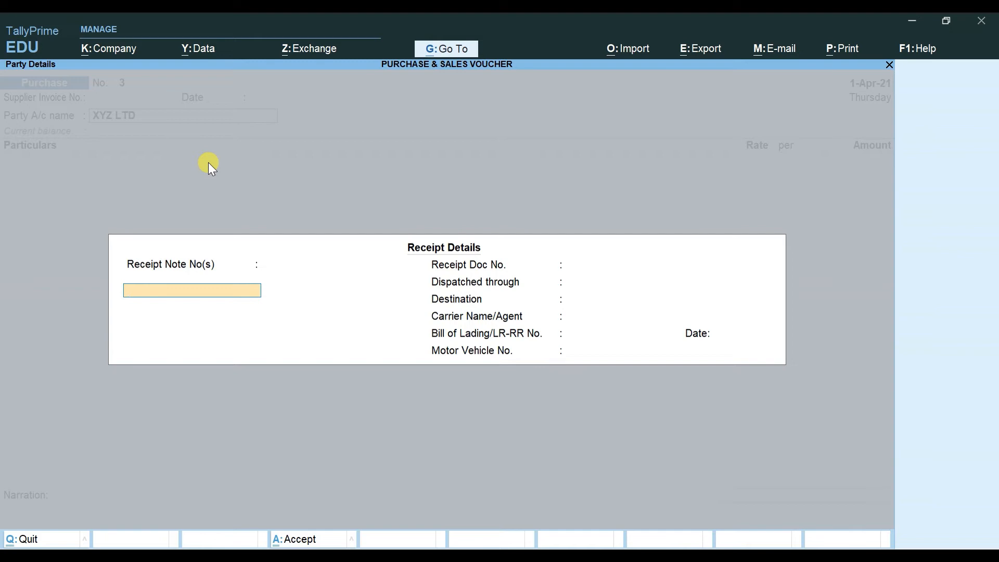
# Step: Leave all receipt details blank, accept the XYZ LTD party details, and go to the voucher's particulars
pyautogui.press('Return')
pyautogui.press('Return')
pyautogui.press('Return')
pyautogui.press('Return')
pyautogui.press('Return')
pyautogui.press('Return')
pyautogui.press('Return')
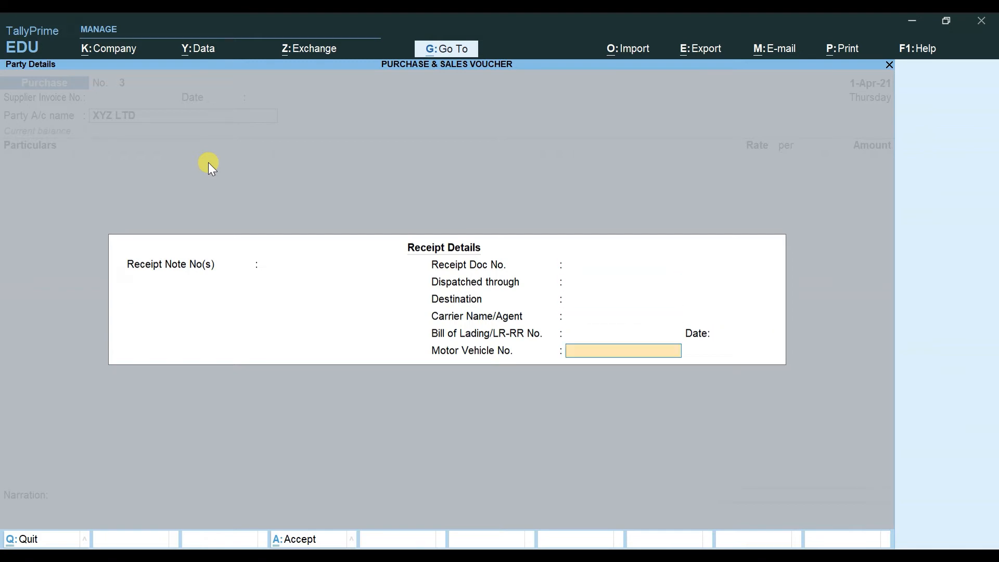
pyautogui.press('Return')
pyautogui.press('Return')
pyautogui.press('Return')
pyautogui.press('Return')
pyautogui.press('Return')
pyautogui.press('Return')
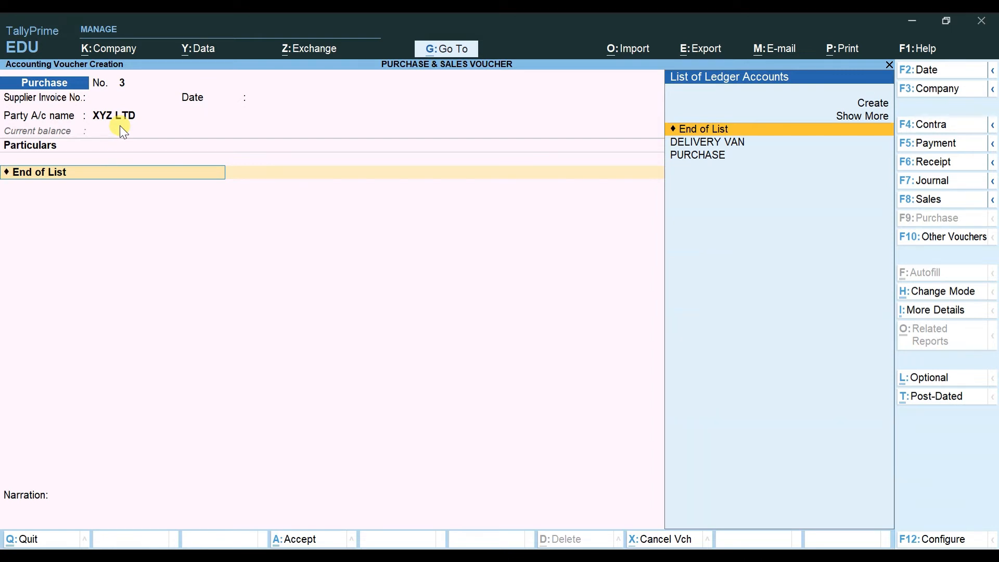
# Step: Create a ledger named INTERNET SERVICE under Indirect Expenses for the particulars line, and save it
pyautogui.hotkey('alt', 'c')
pyautogui.write('INTERNET SE')
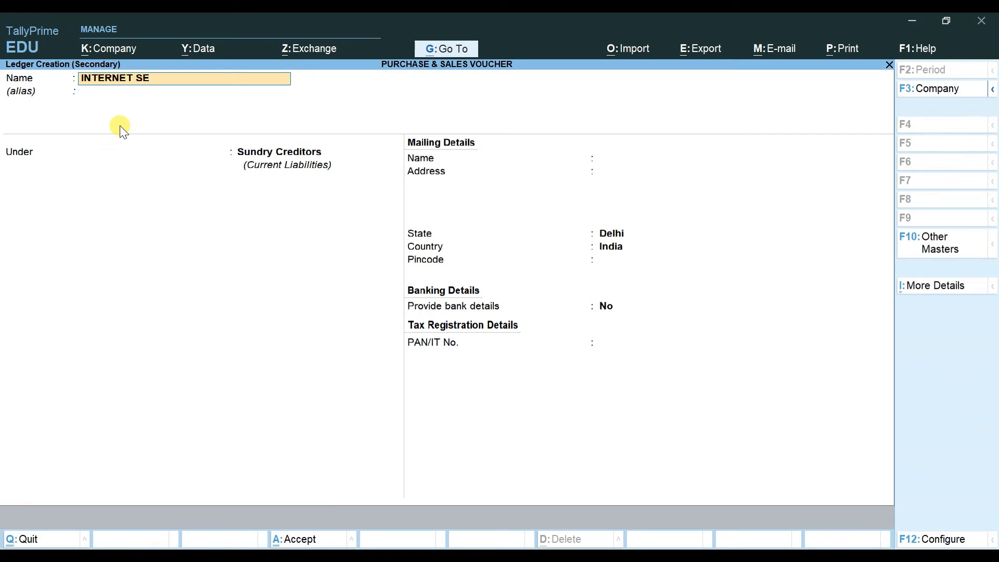
pyautogui.write('RVICE')
pyautogui.press('Return')
pyautogui.press('Return')
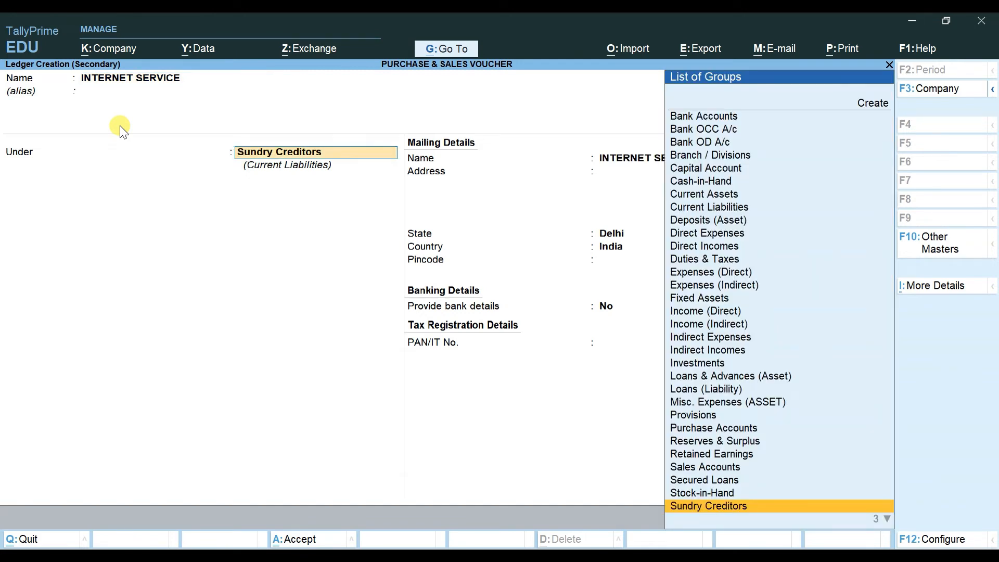
pyautogui.write('IND')
pyautogui.press('Down')
pyautogui.press('Up')
pyautogui.press('Return')
pyautogui.press('Return')
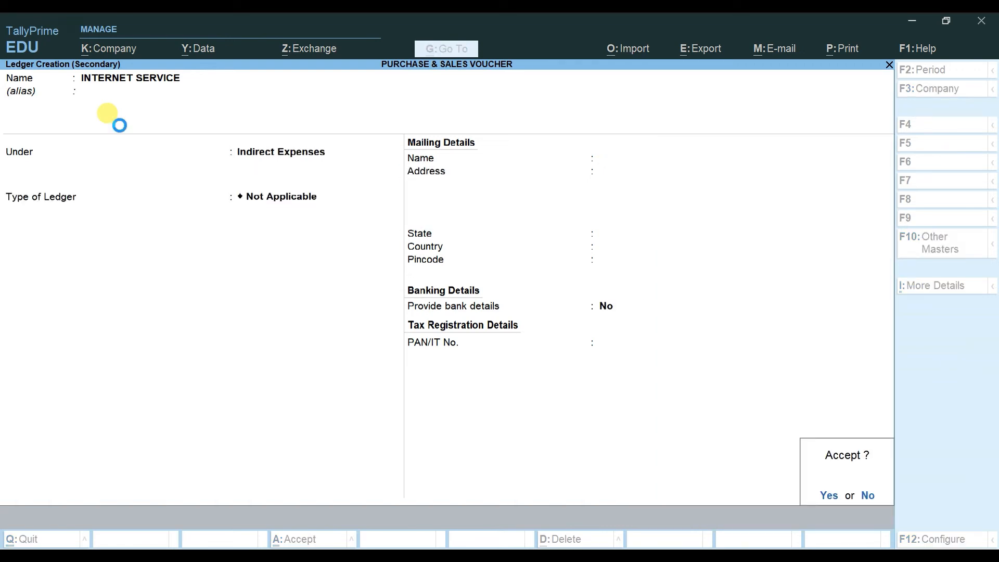
pyautogui.press('Return')
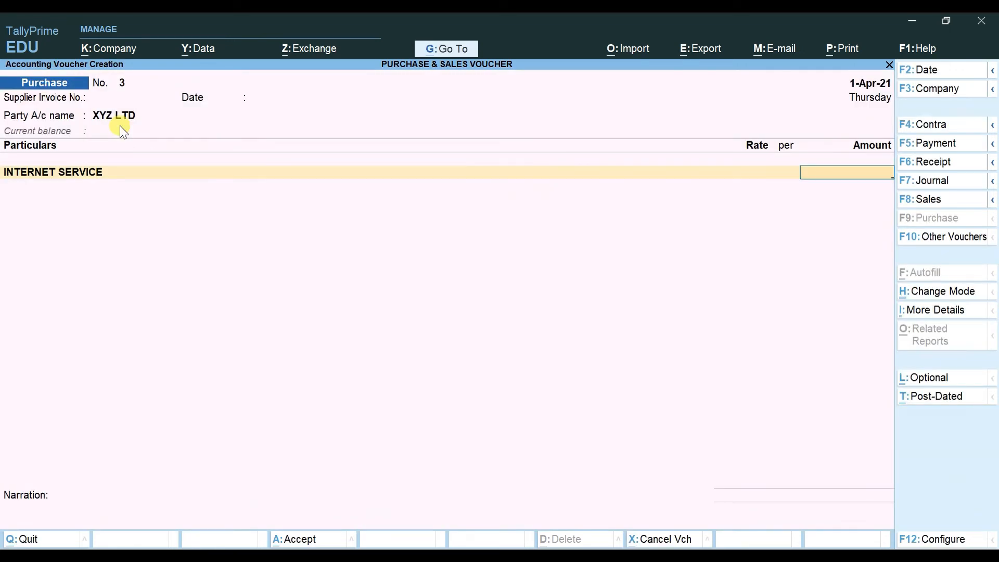
# Step: Enter 5000 as the INTERNET SERVICE amount and save the purchase voucher without a narration
pyautogui.write('5000')
pyautogui.press('Return')
pyautogui.press('Return')
pyautogui.press('Return')
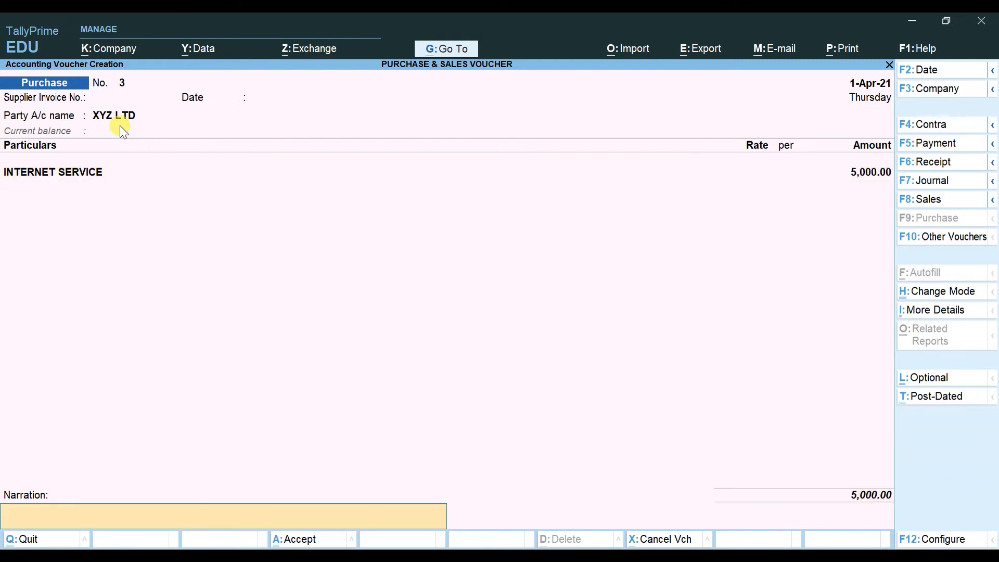
pyautogui.press('Return')
pyautogui.press('Return')
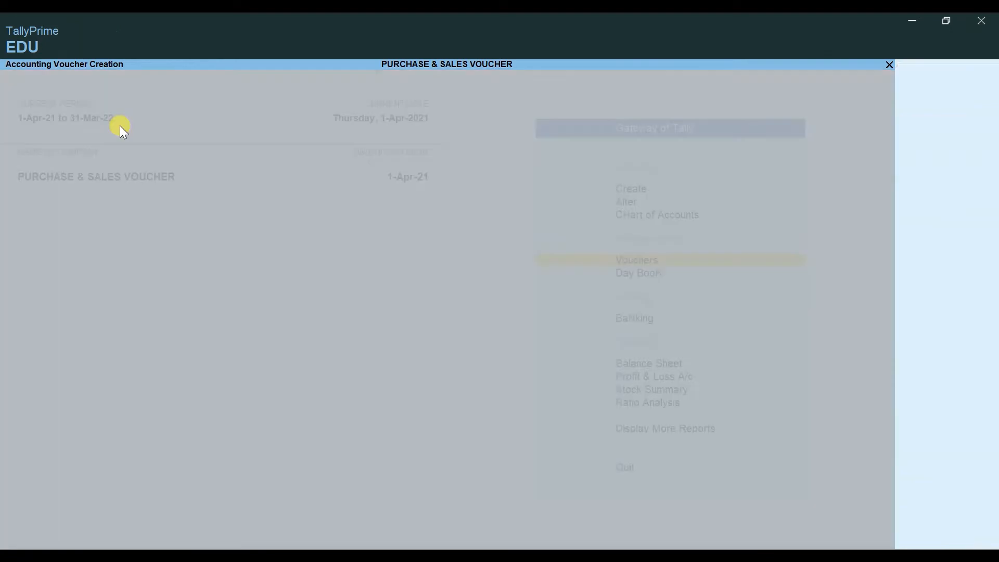
# Step: Switch to the PowerPoint slide show, reveal and read the voucher mode purchase example, and return to TallyPrime
pyautogui.hotkey('alt', 'Tab')
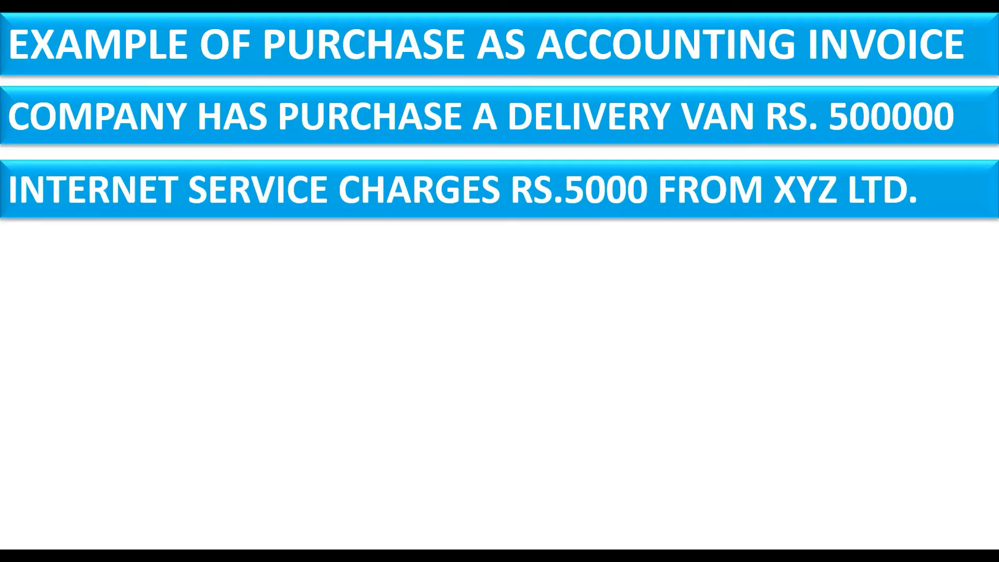
pyautogui.press('Right')
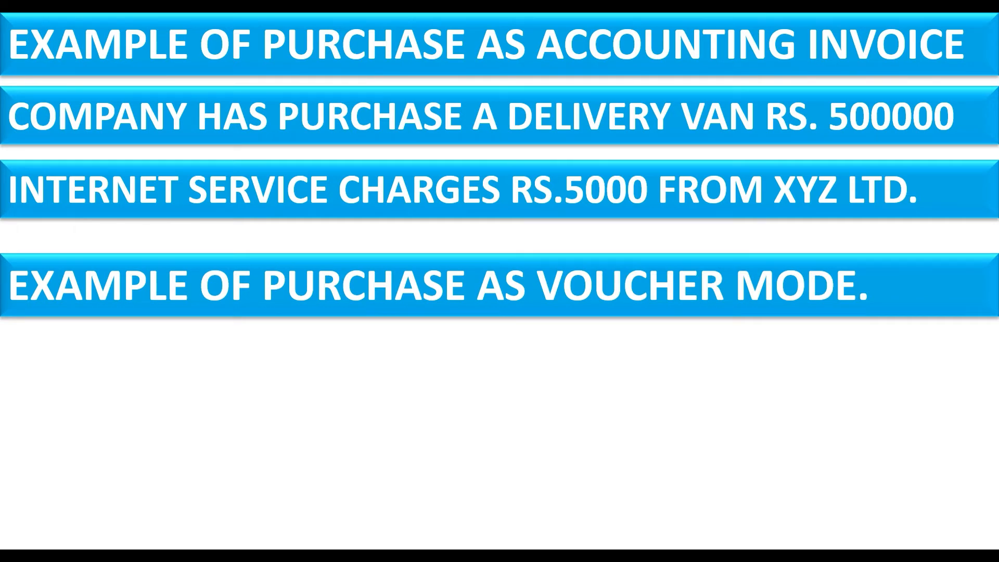
pyautogui.press('Right')
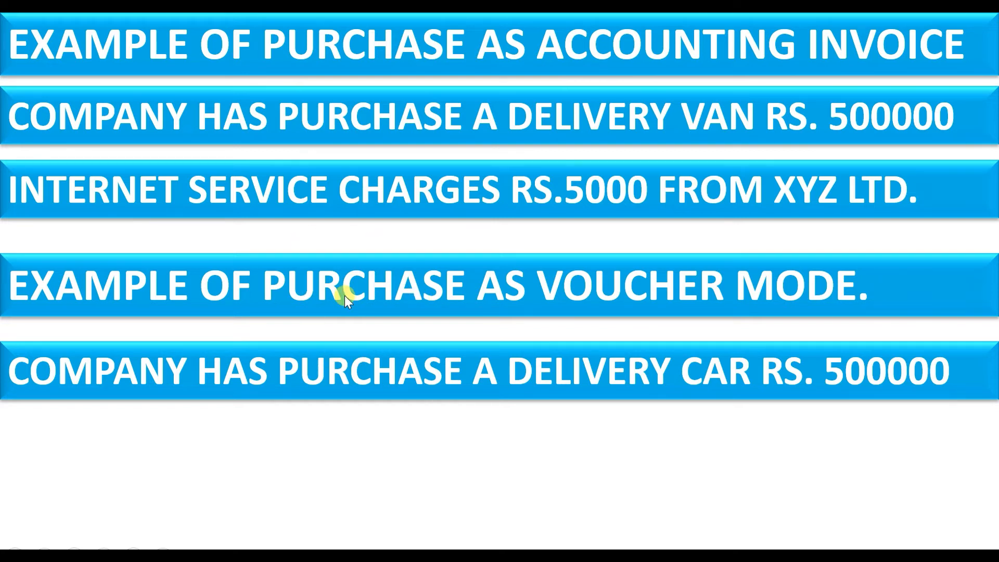
pyautogui.hotkey('alt', 'Tab')
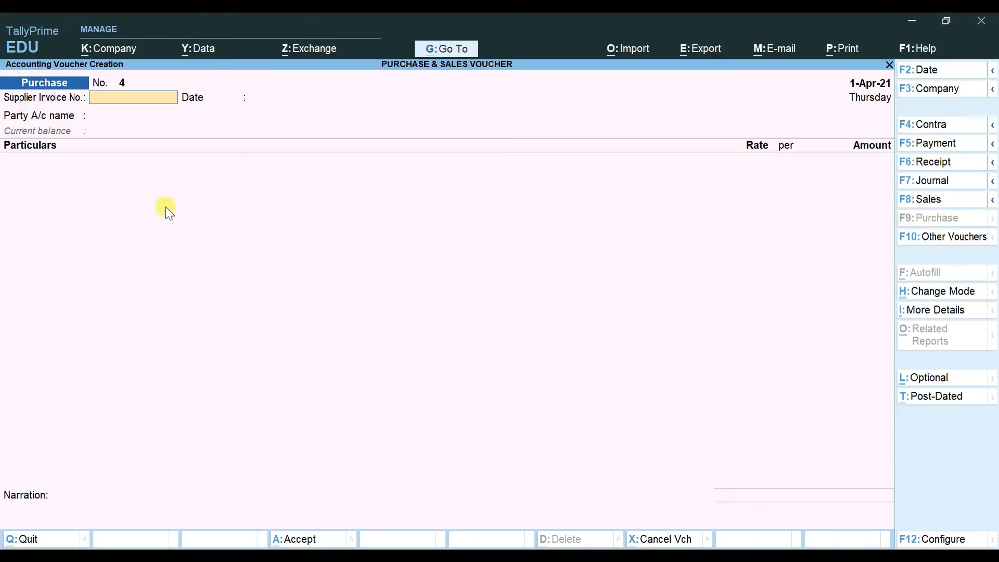
# Step: Change the purchase voucher's mode to As Voucher
pyautogui.click(929, 293)
pyautogui.press('Down')
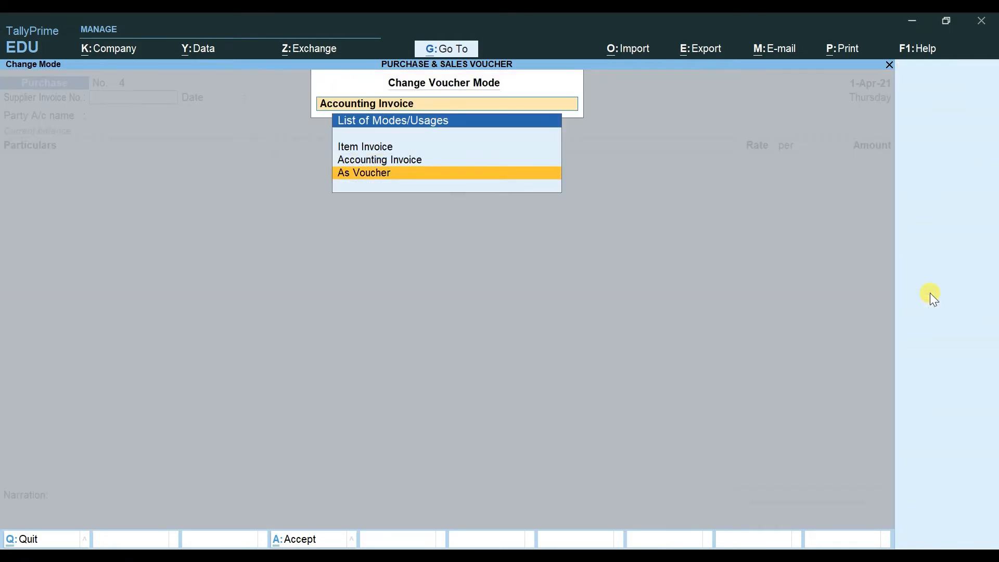
pyautogui.press('Return')
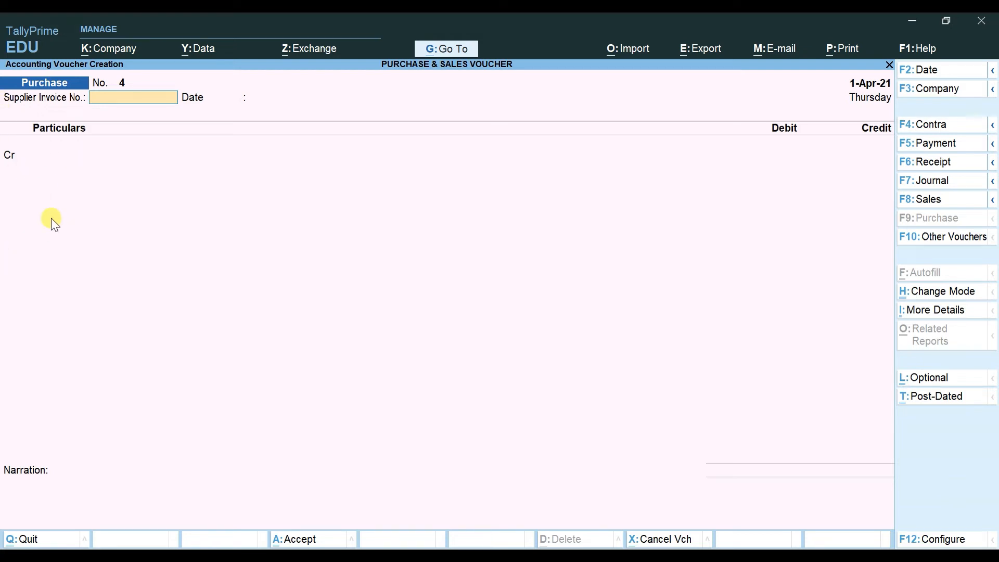
# Step: Open the voucher configuration and set Show more configurations to Yes
pyautogui.press('F12')
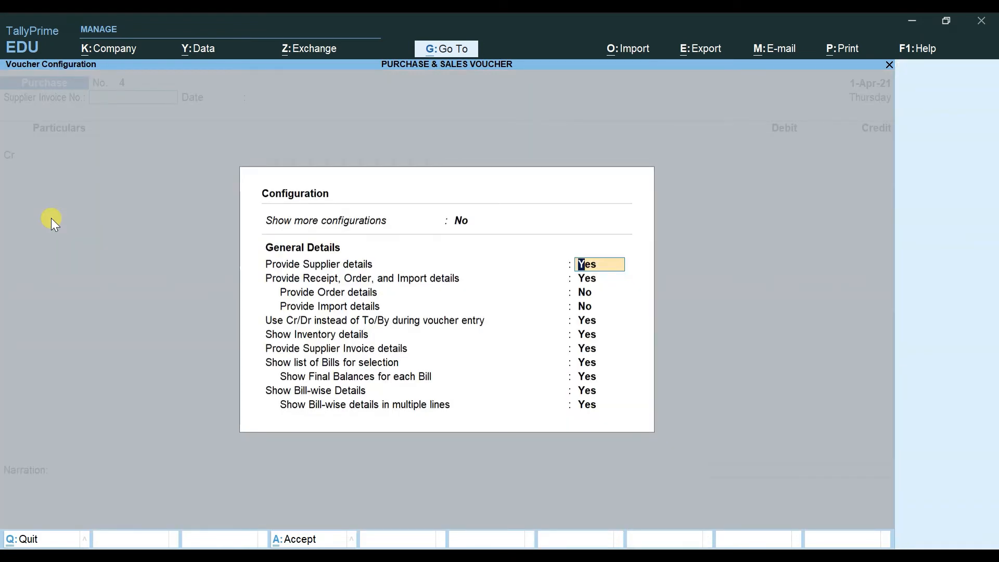
pyautogui.press('Up')
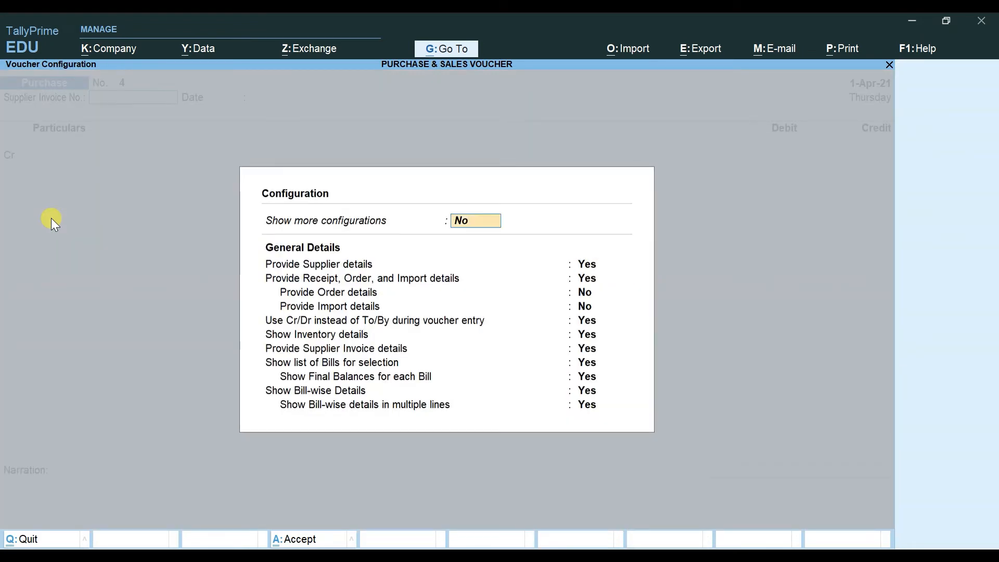
pyautogui.write('y')
pyautogui.press('Return')
# Step: Set Use Cr/Dr instead of To/By during voucher entry to No, and accept the configuration
pyautogui.press('Down')
pyautogui.press('Down')
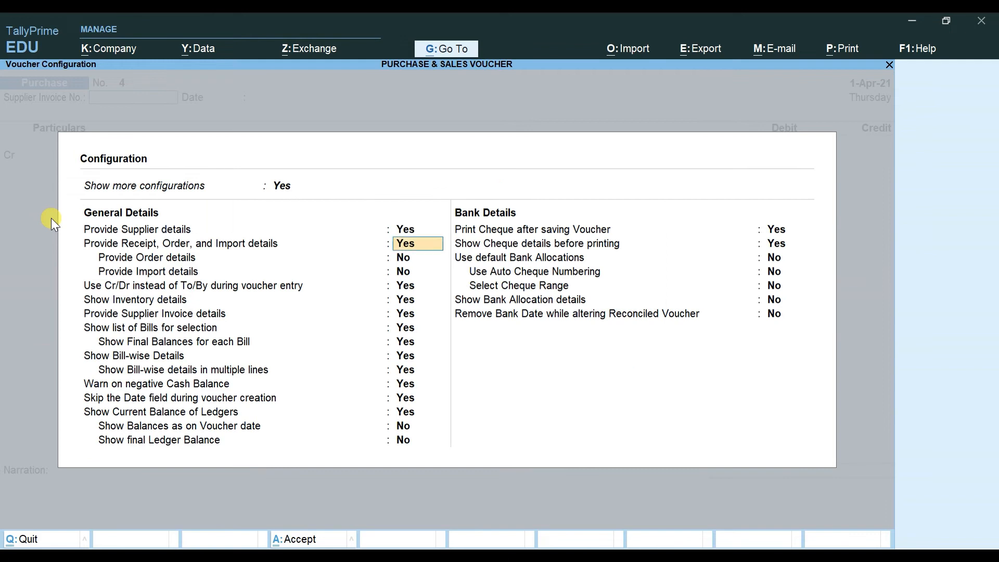
pyautogui.press('Down')
pyautogui.press('Down')
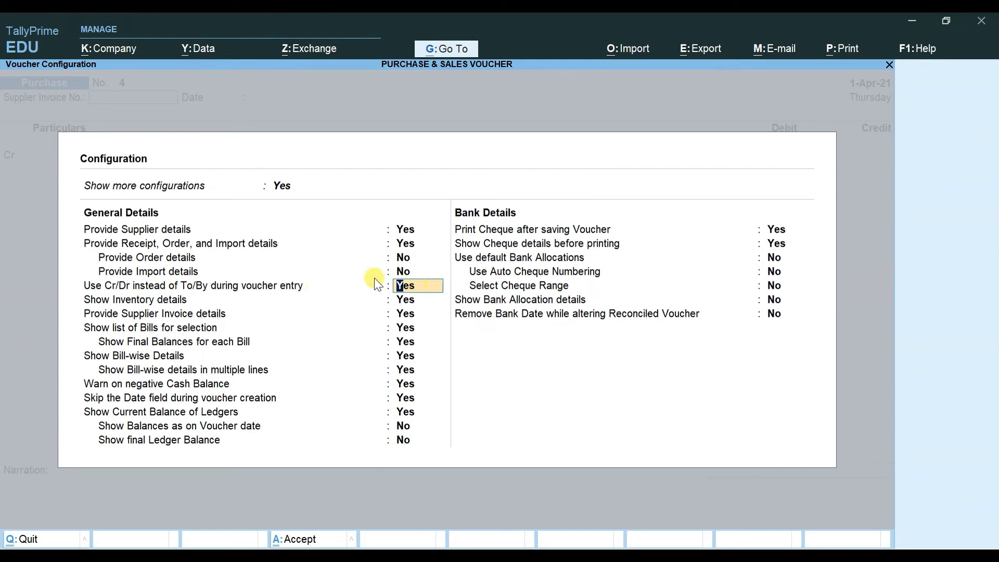
pyautogui.write('no')
pyautogui.press('Return')
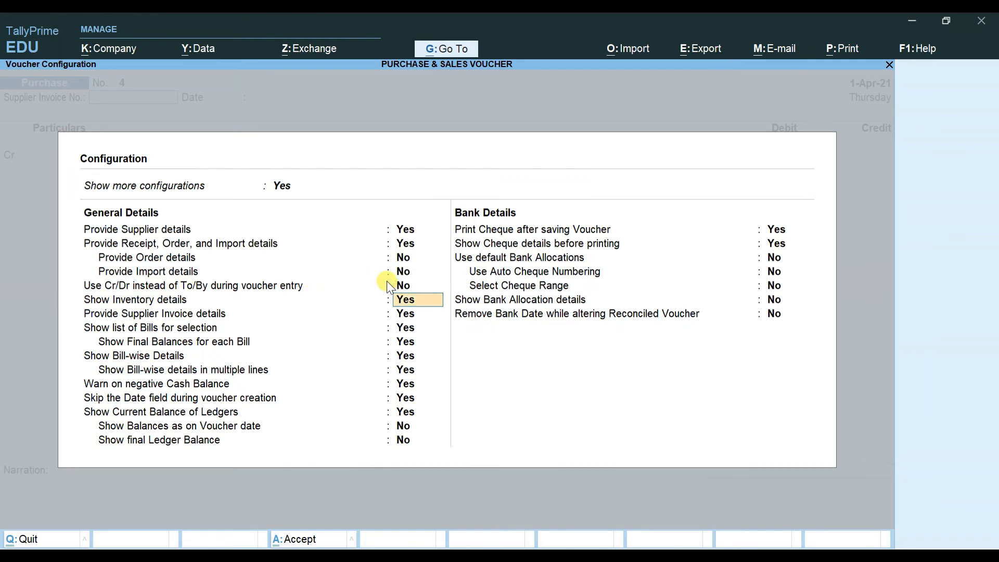
pyautogui.hotkey('ctrl', 'a')
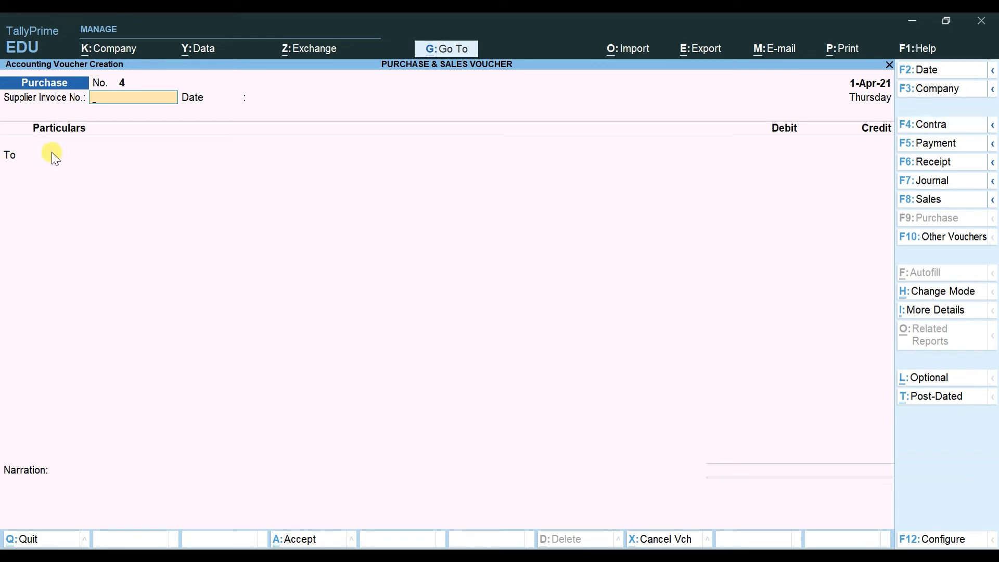
# Step: Reopen the voucher configuration, set Use Cr/Dr instead of To/By during voucher entry to Yes, and accept
pyautogui.press('F12')
pyautogui.press('Down')
pyautogui.press('Down')
pyautogui.press('Down')
pyautogui.press('Down')
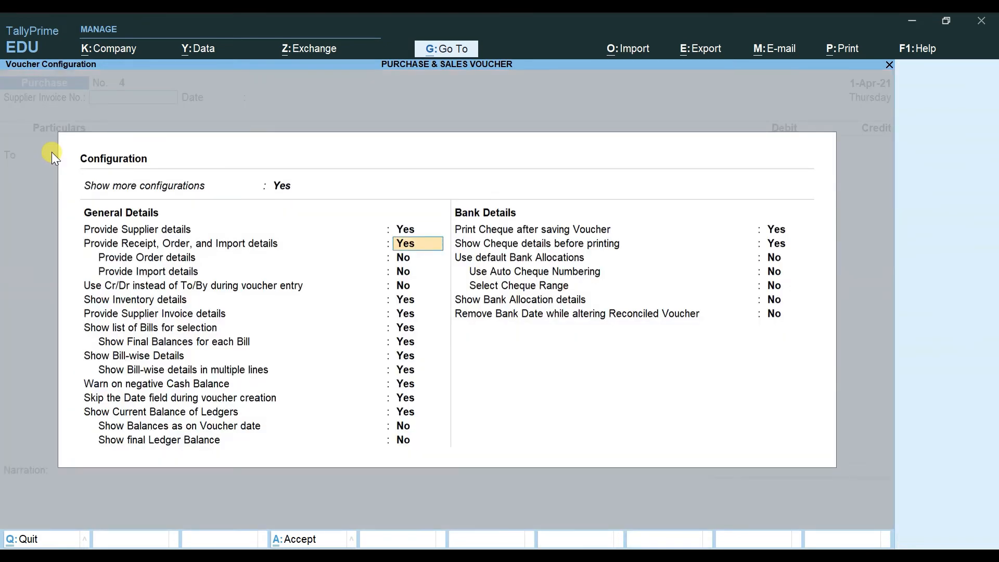
pyautogui.write('y')
pyautogui.press('Return')
pyautogui.hotkey('ctrl', 'a')
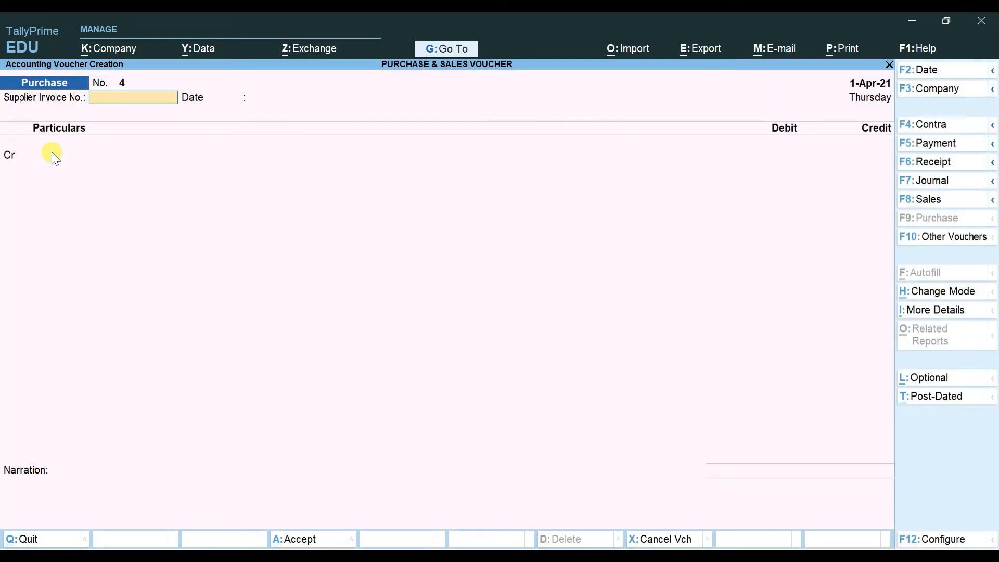
# Step: Choose Cash as the credit ledger, leaving the supplier invoice and receipt fields blank and the party details at their defaults
pyautogui.press('Return')
pyautogui.press('Return')
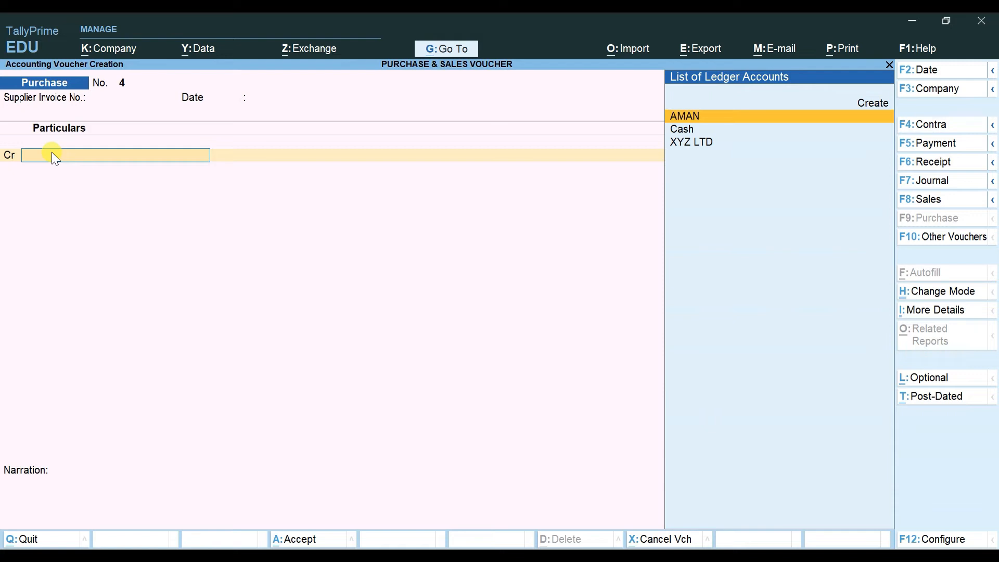
pyautogui.press('Down')
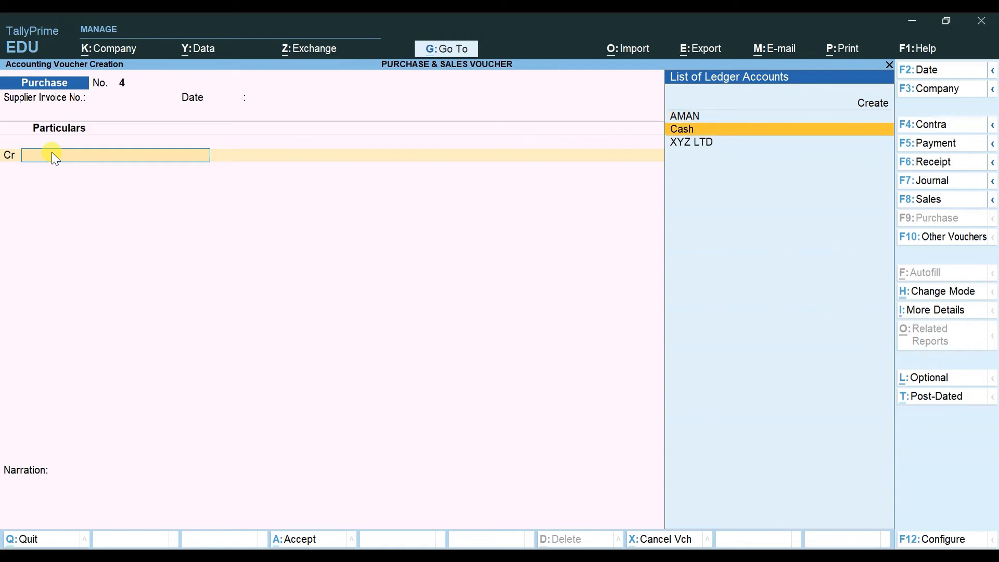
pyautogui.press('Return')
pyautogui.press('Return')
pyautogui.press('Return')
pyautogui.press('Return')
pyautogui.press('Return')
pyautogui.press('Return')
pyautogui.press('Return')
pyautogui.press('Return')
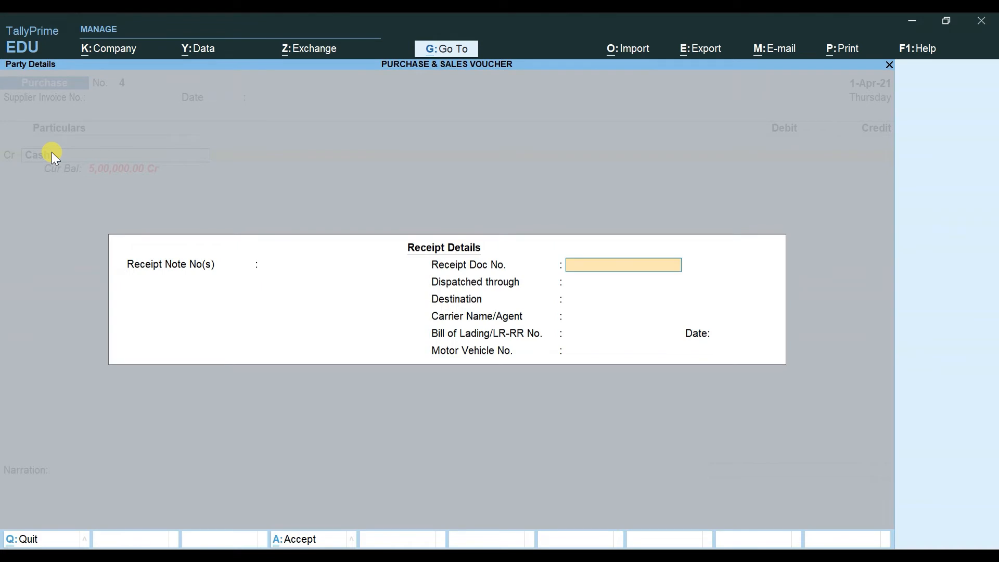
pyautogui.press('Return')
pyautogui.press('Return')
pyautogui.press('Return')
pyautogui.press('Return')
pyautogui.press('Return')
pyautogui.press('Return')
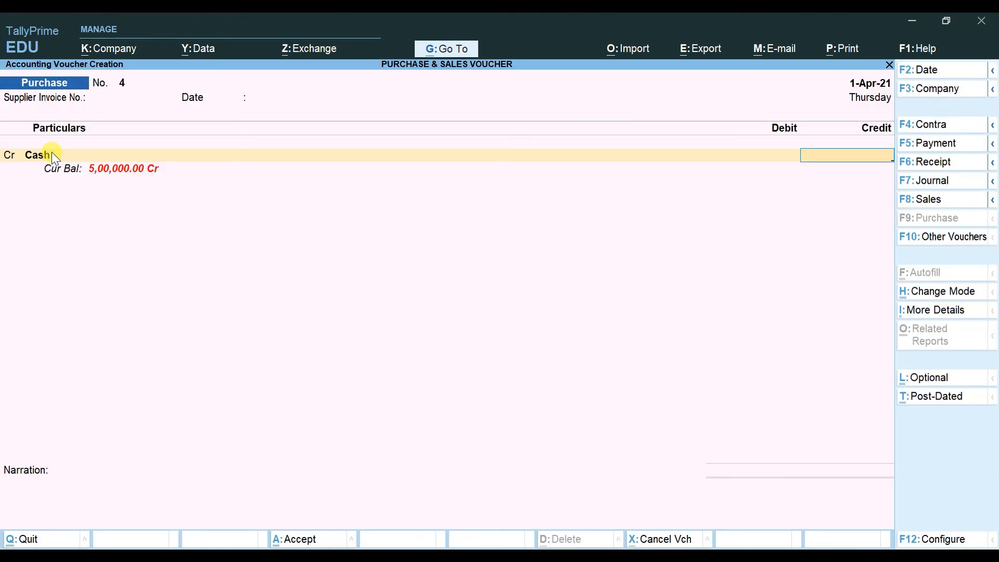
# Step: Set the Cash credit amount to 500000 and proceed to the debit ledger
pyautogui.write('500000')
pyautogui.press('Return')
pyautogui.press('Return')
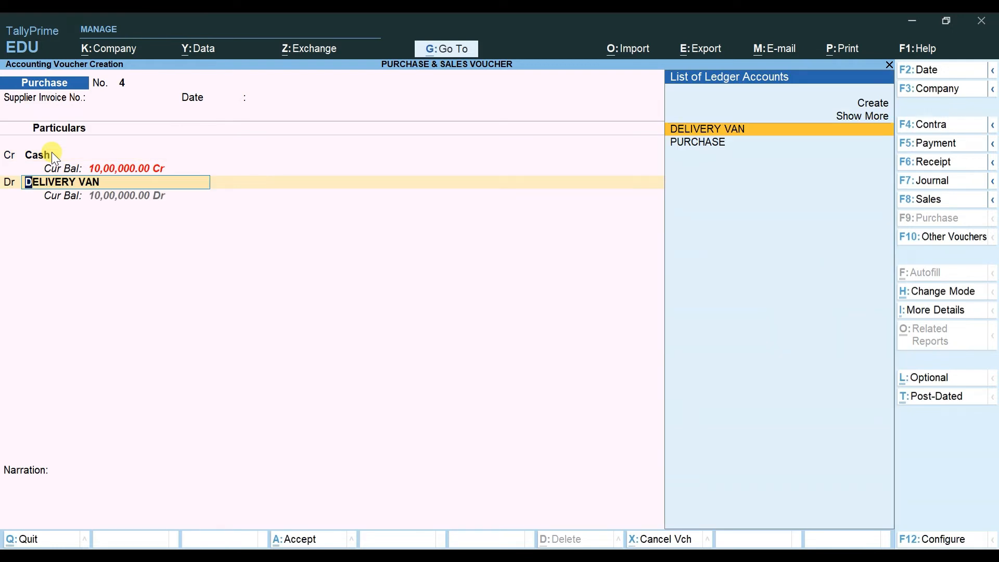
# Step: Start creating a new ledger for the debit line and name it DELIVERY CAR, without an alias
pyautogui.hotkey('alt', 'c')
pyautogui.write('DELV')
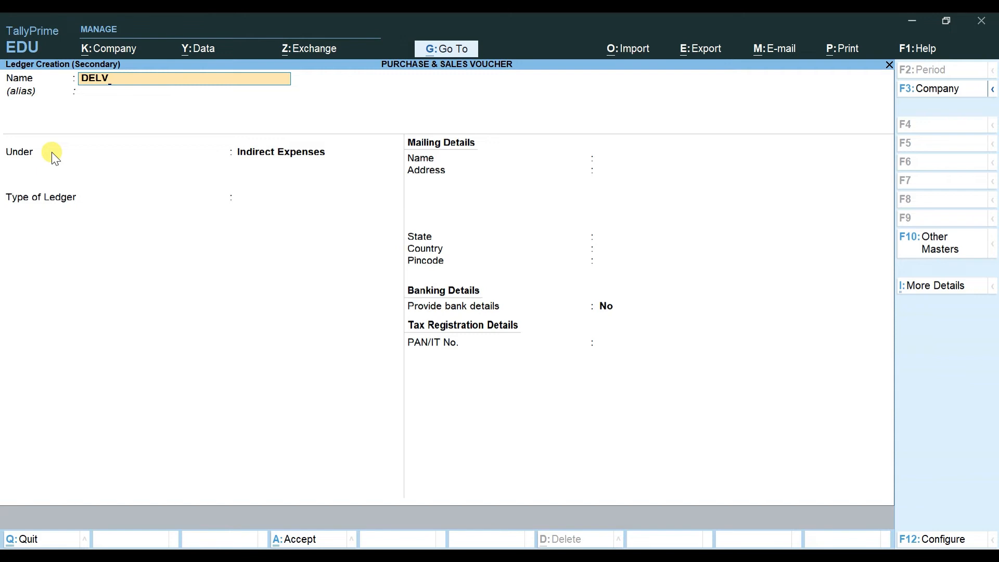
pyautogui.press('BackSpace')
pyautogui.write('IVERY CAR')
pyautogui.press('Return')
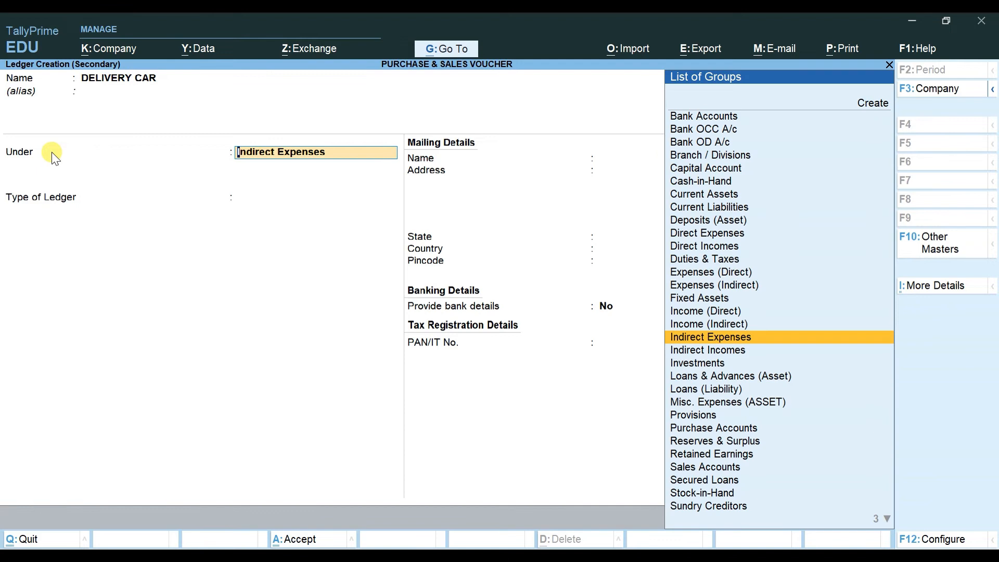
# Step: Place the DELIVERY CAR ledger under Fixed Assets and save it with the remaining details at their defaults
pyautogui.write('FIX')
pyautogui.press('Return')
pyautogui.press('Return')
pyautogui.press('Return')
pyautogui.press('Return')
pyautogui.press('Return')
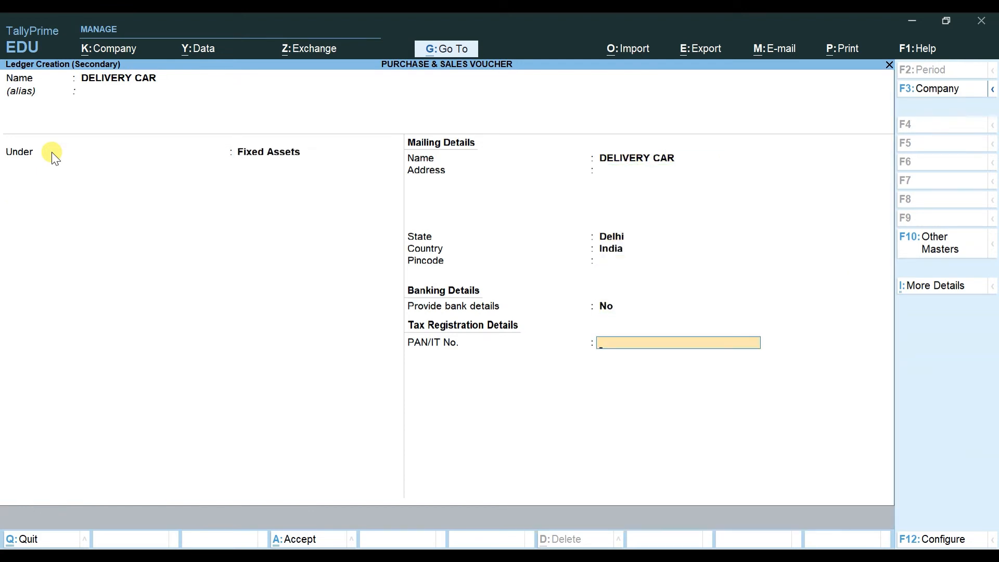
pyautogui.press('Return')
pyautogui.press('Return')
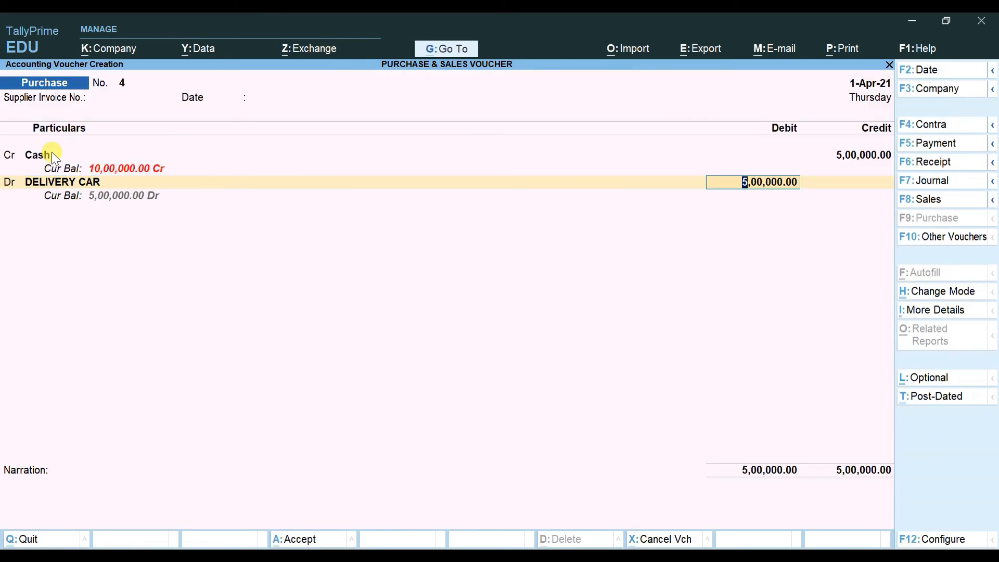
# Step: Keep the 5,00,000.00 debit for DELIVERY CAR, leave the narration blank and accept the voucher
pyautogui.press('Return')
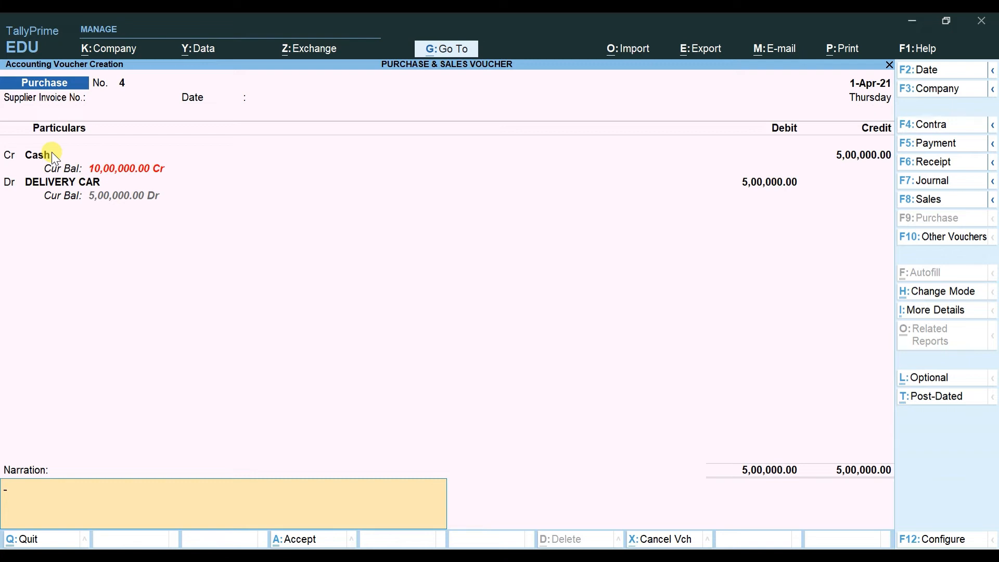
pyautogui.press('Return')
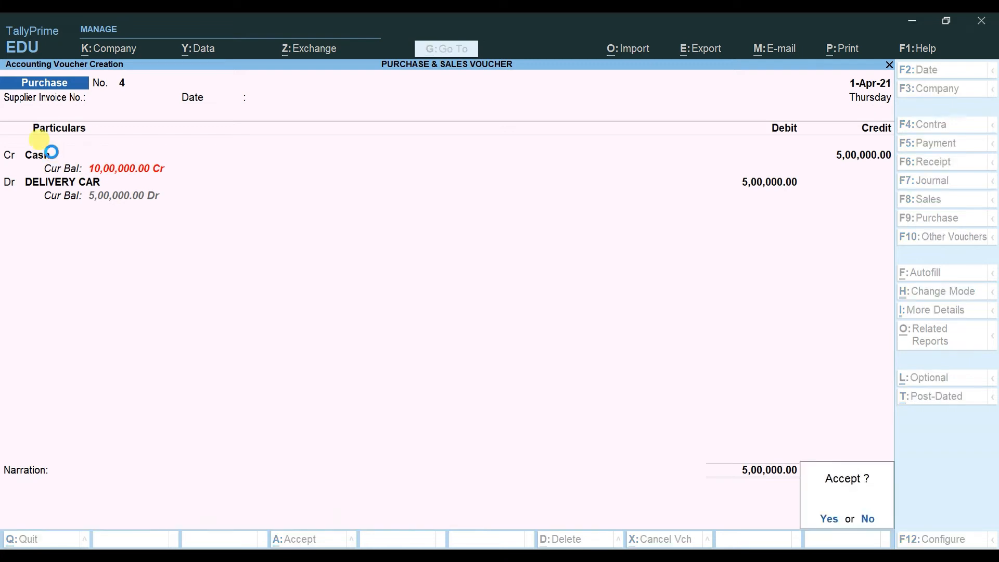
pyautogui.press('Return')
# Step: Leave voucher entry for the Gateway of Tally and view the Stock Summary report
pyautogui.press('Escape')
pyautogui.press('Return')
pyautogui.press('Down')
pyautogui.press('Down')
pyautogui.press('Down')
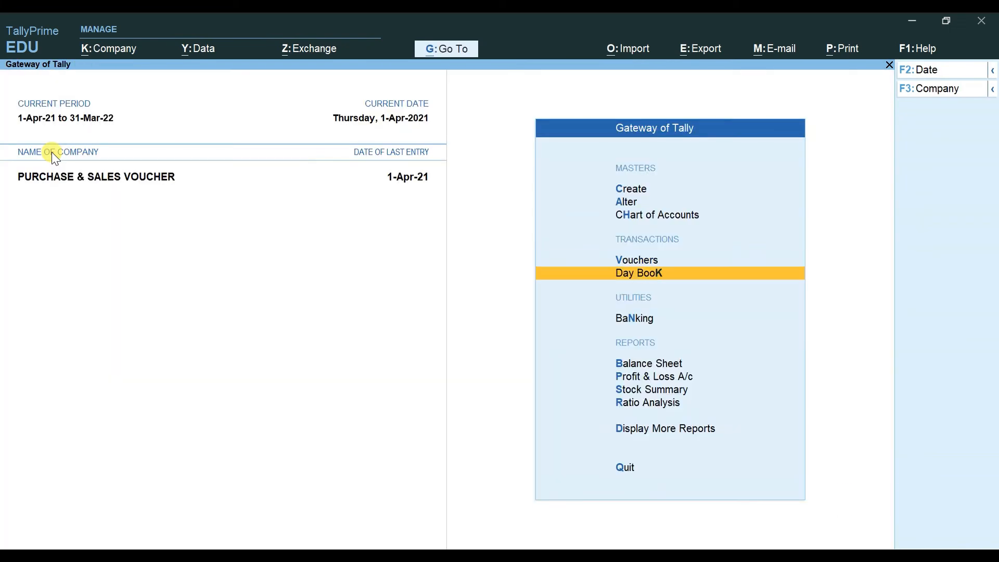
pyautogui.press('Down')
pyautogui.press('Down')
pyautogui.press('Return')
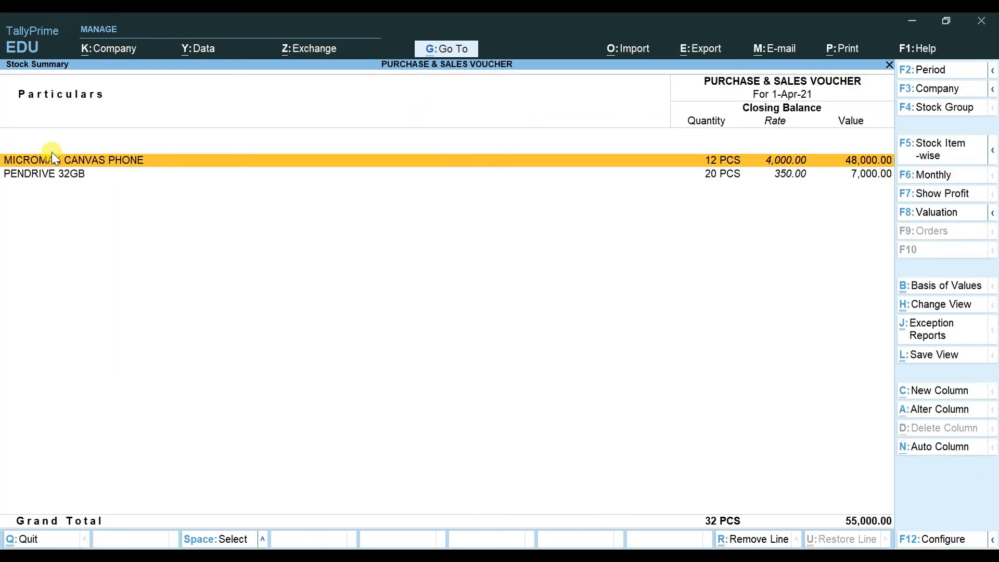
# Step: Switch to the Balance Sheet, expand it to detailed view and examine the ledgers under Fixed Assets
pyautogui.press('Escape')
pyautogui.press('Up')
pyautogui.press('Up')
pyautogui.press('Return')
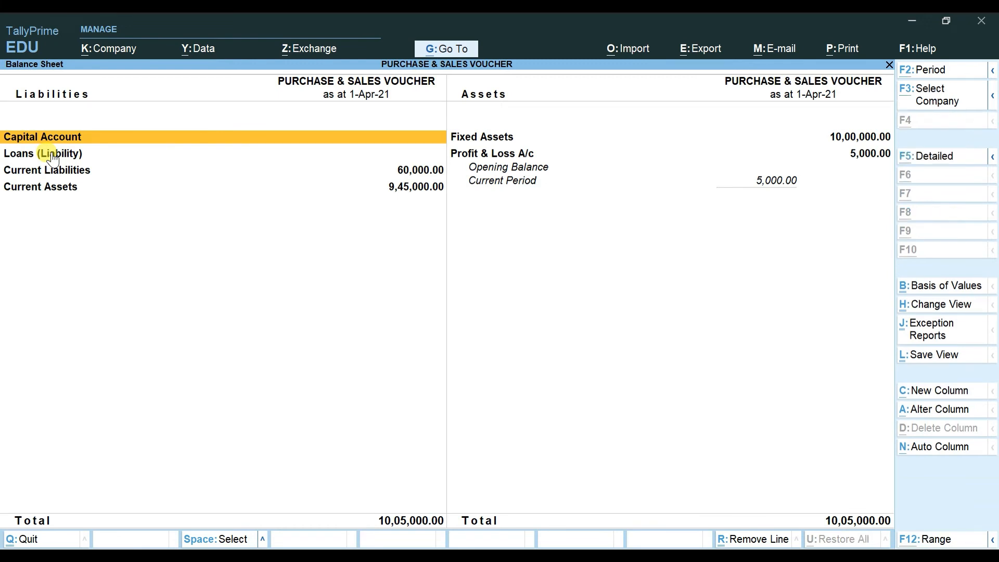
pyautogui.hotkey('alt', 'F5')
pyautogui.press('Right')
pyautogui.press('Down')
pyautogui.press('Down')
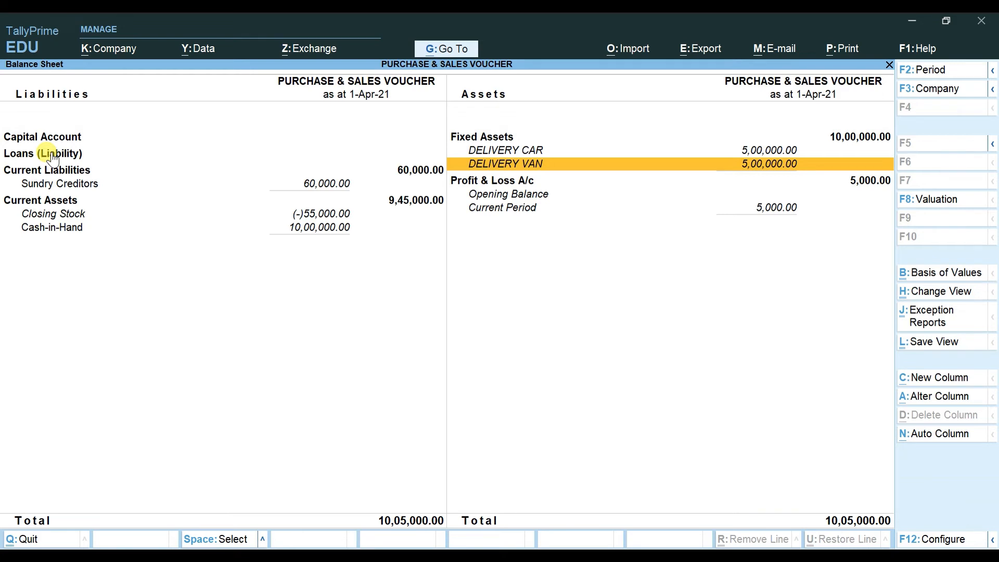
pyautogui.press('Escape')
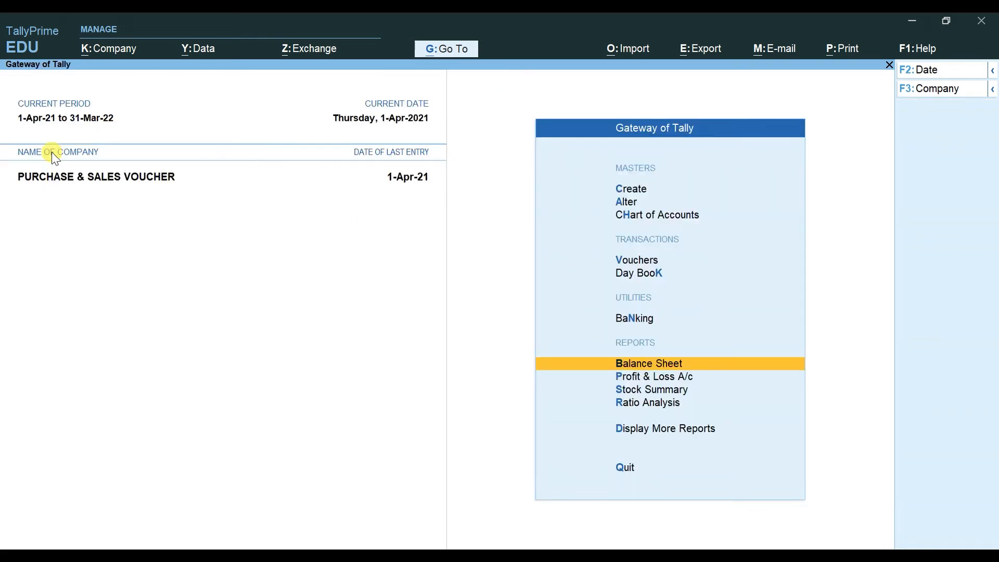
# Step: Return to voucher creation from the Gateway of Tally for a new purchase voucher
pyautogui.press('Up')
pyautogui.press('Up')
pyautogui.press('Up')
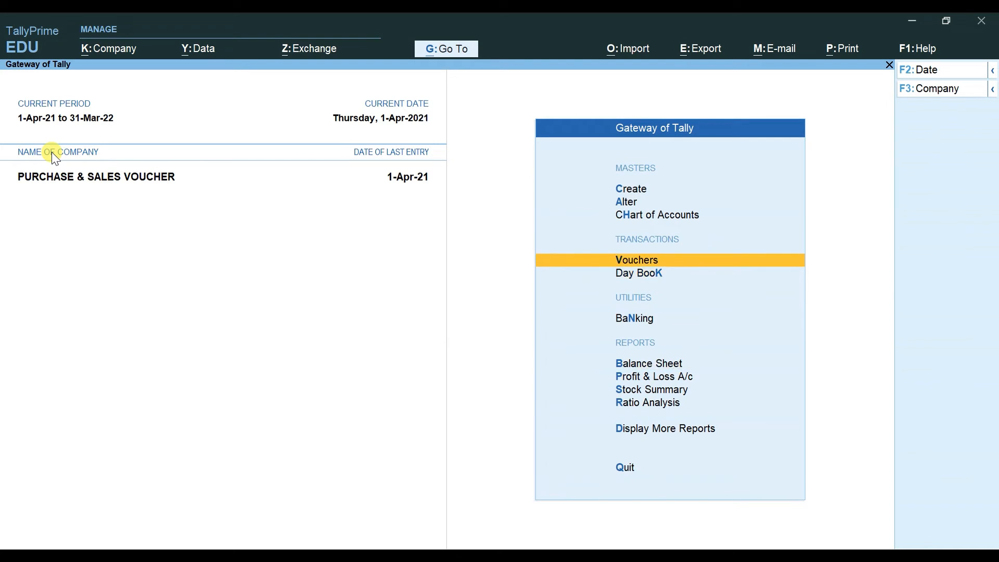
pyautogui.press('Return')
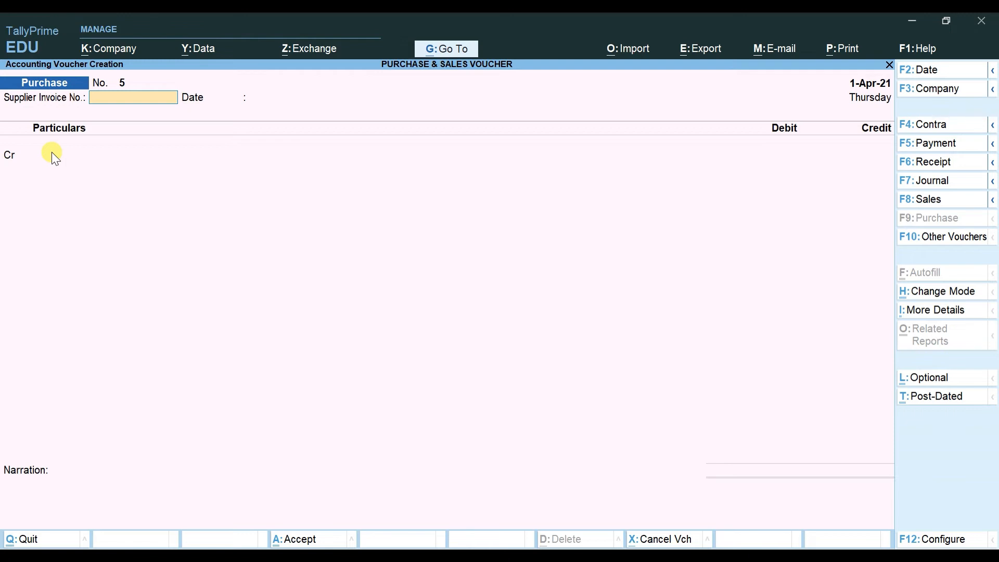
# Step: Credit the individual supplier's ledger with 700, leaving the supplier invoice and receipt fields blank and the party details at their defaults
pyautogui.press('Return')
pyautogui.press('Return')
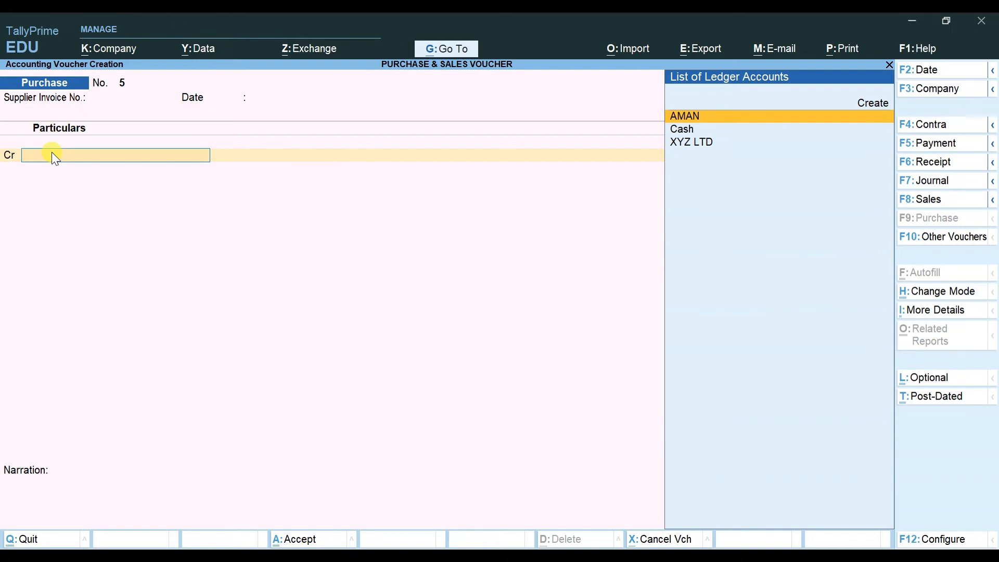
pyautogui.press('Return')
pyautogui.press('Return')
pyautogui.press('Return')
pyautogui.press('Return')
pyautogui.press('Return')
pyautogui.press('Return')
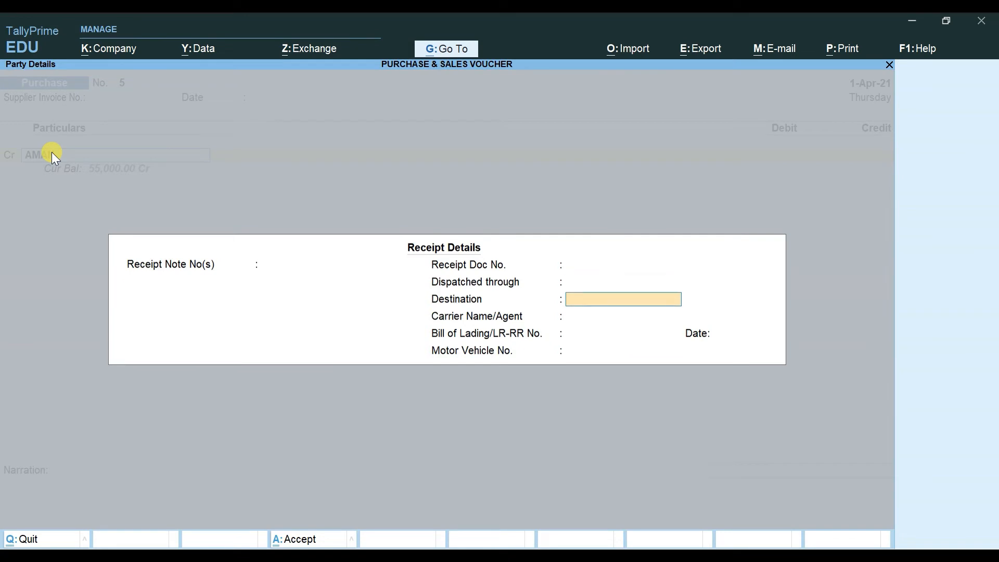
pyautogui.press('Return')
pyautogui.press('Return')
pyautogui.press('Return')
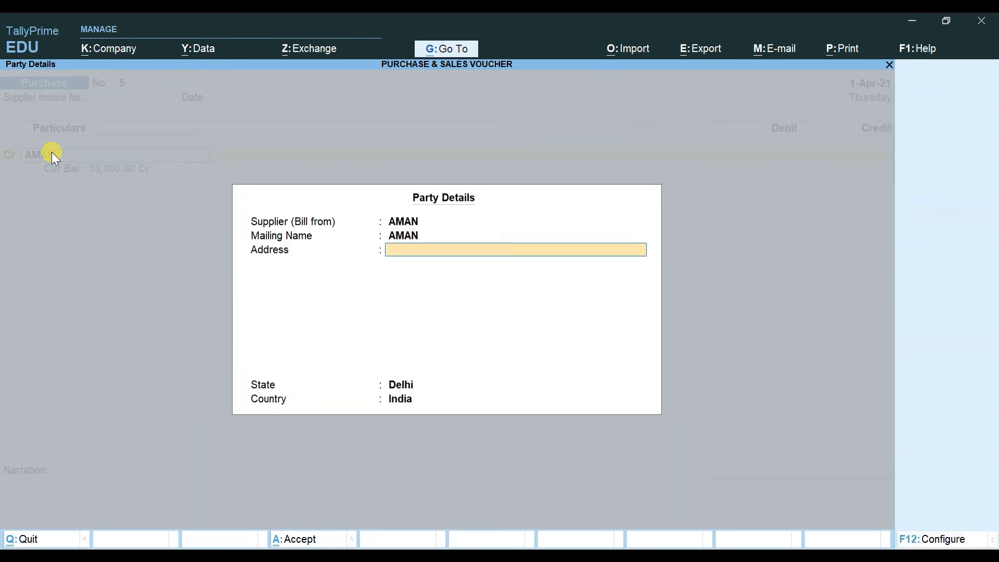
pyautogui.press('Return')
pyautogui.press('Return')
pyautogui.press('Return')
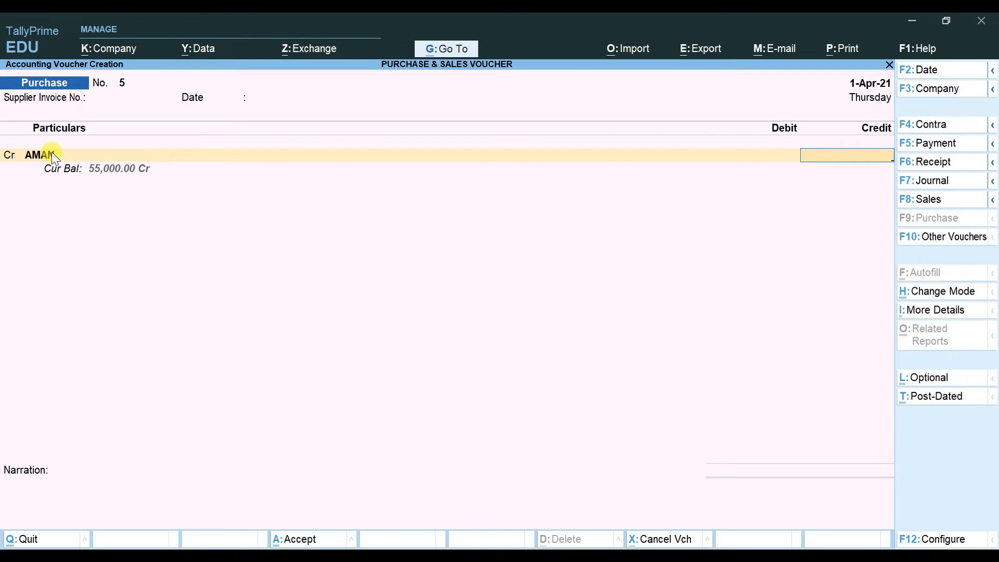
pyautogui.write('700')
pyautogui.press('Return')
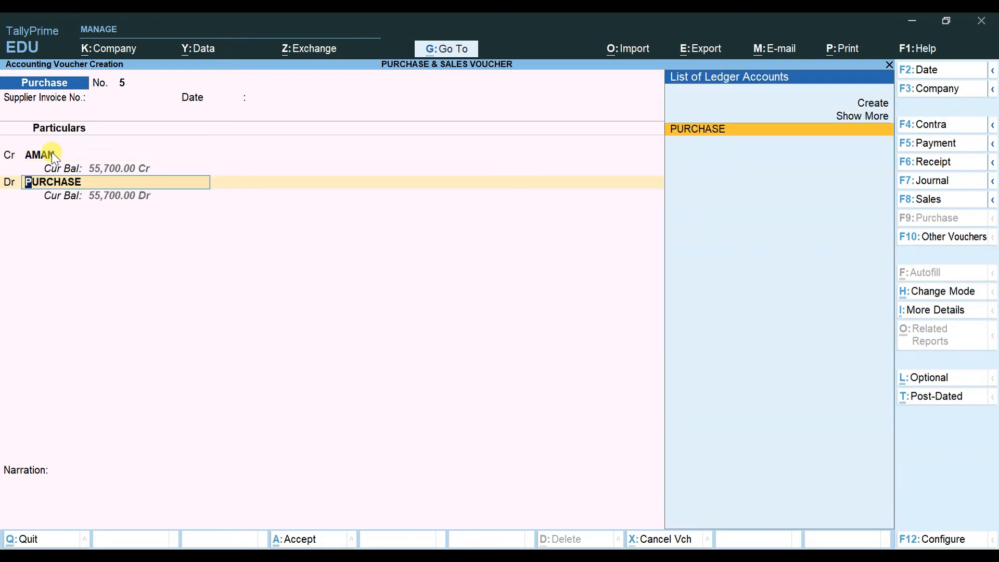
# Step: Debit the PURCHASE ledger with 700 and end its inventory allocations without adding any stock item
pyautogui.press('Return')
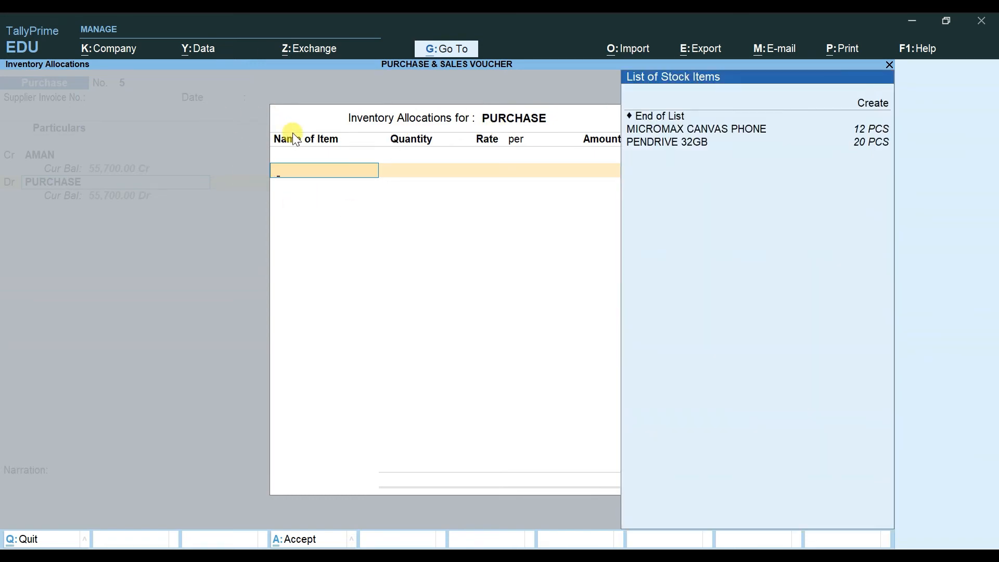
pyautogui.press('Up')
pyautogui.press('Up')
pyautogui.press('Up')
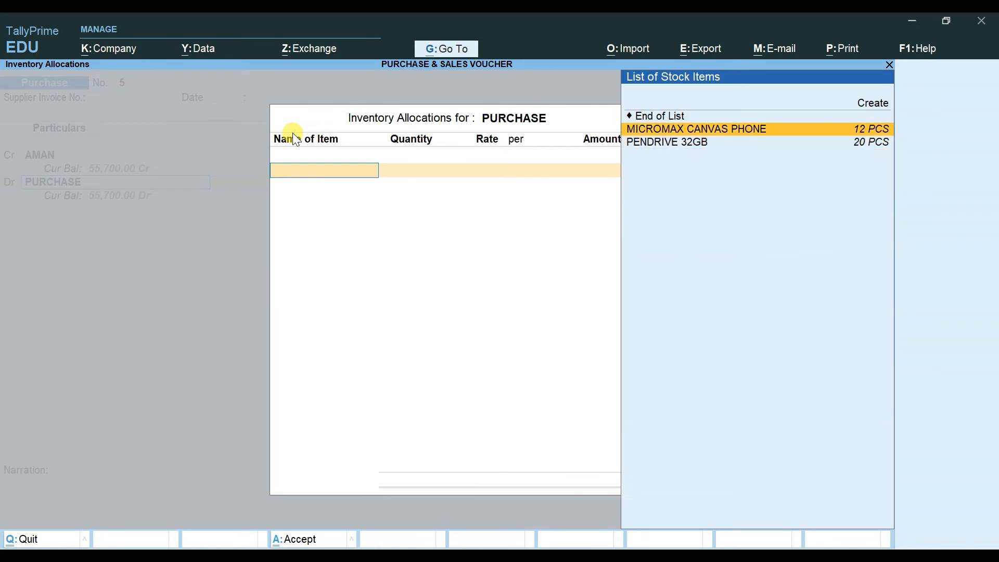
pyautogui.press('Down')
pyautogui.press('Up')
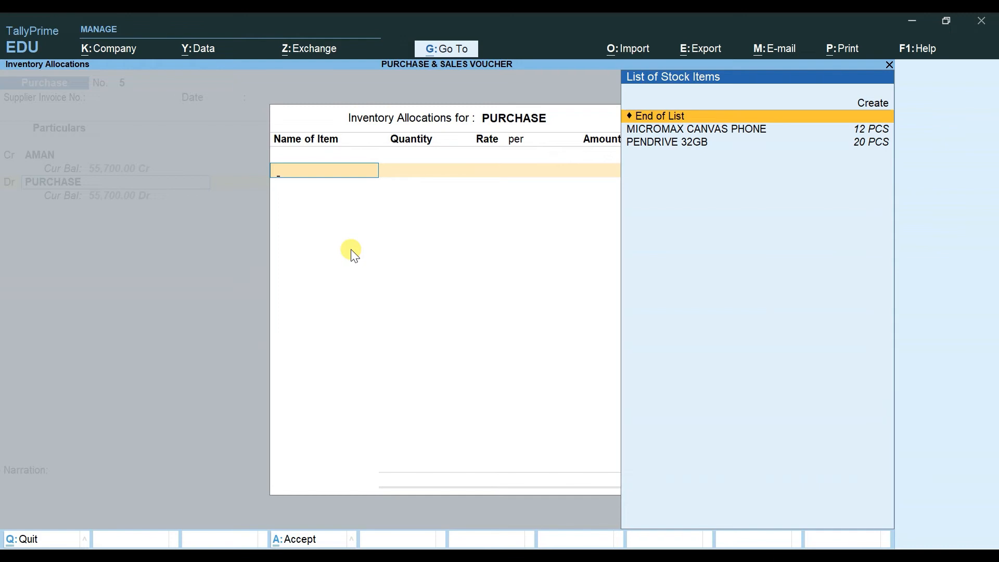
pyautogui.press('Return')
pyautogui.press('Return')
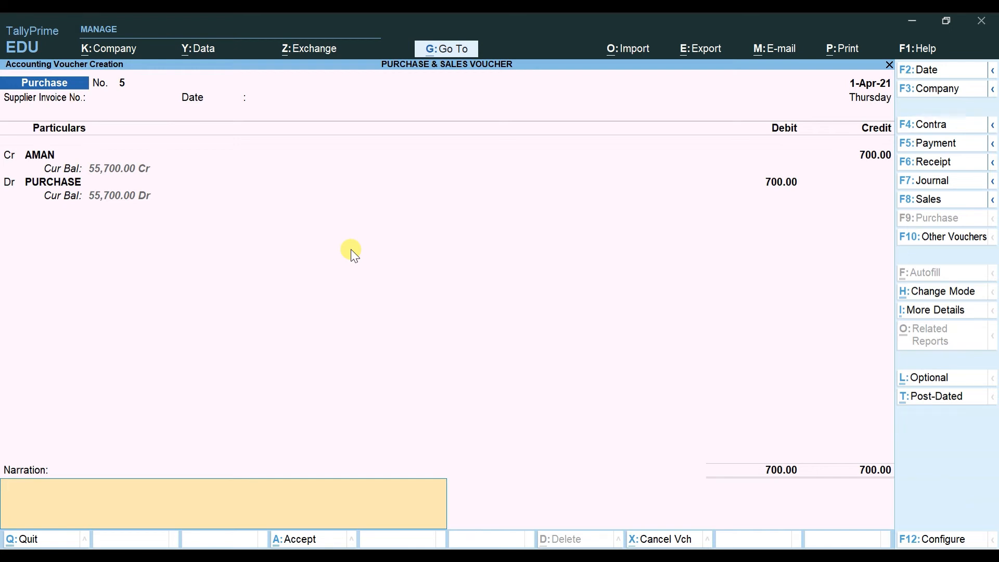
# Step: Go back to the PURCHASE debit line, reopen its inventory allocations and choose PENDRIVE 32GB as the stock item
pyautogui.press('Up')
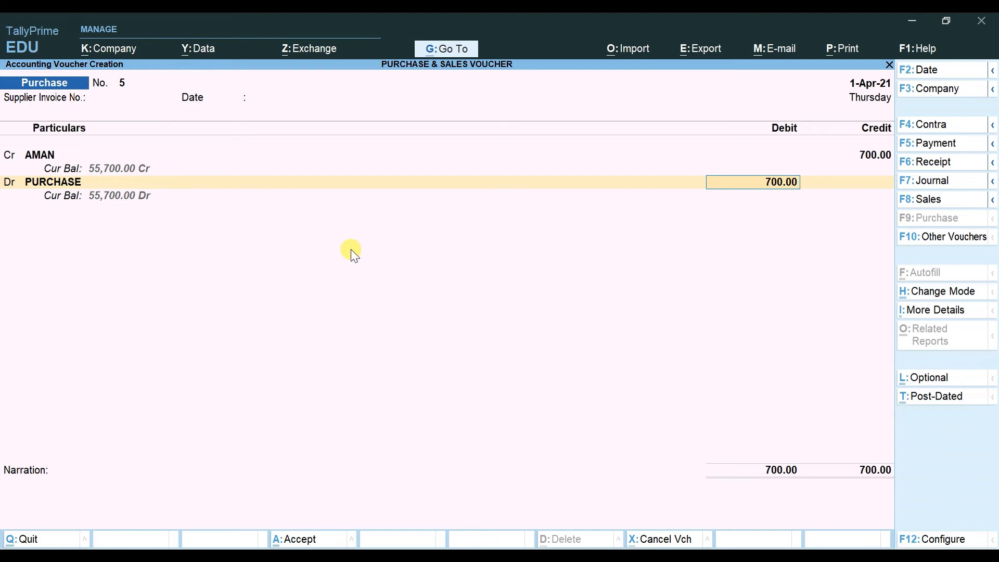
pyautogui.press('Return')
pyautogui.press('Up')
pyautogui.press('BackSpace')
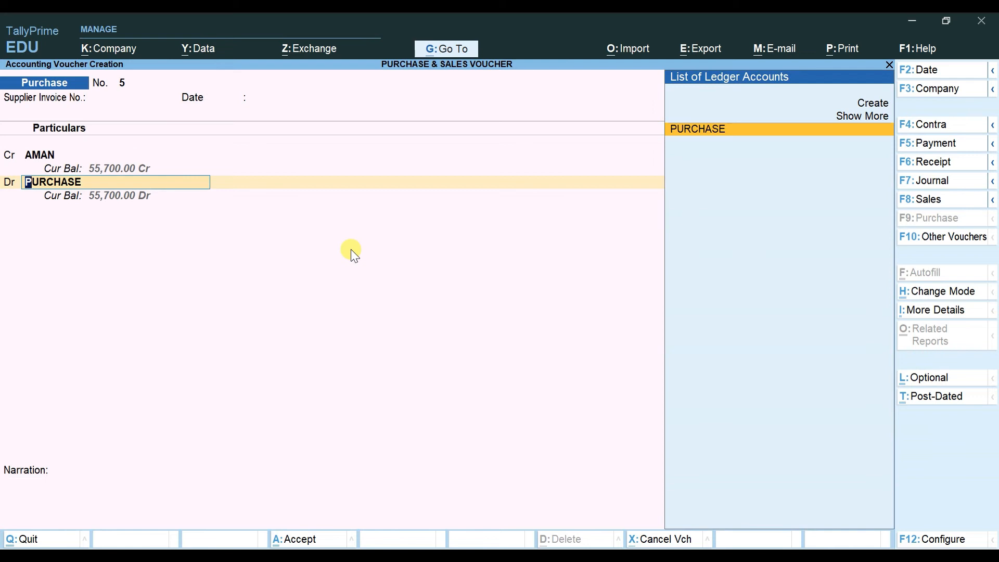
pyautogui.press('Return')
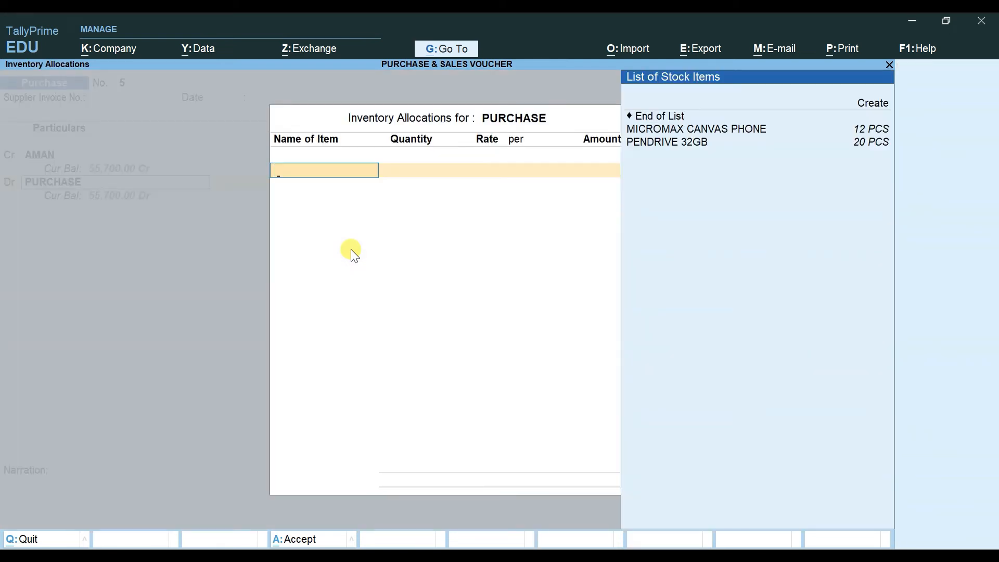
pyautogui.press('Down')
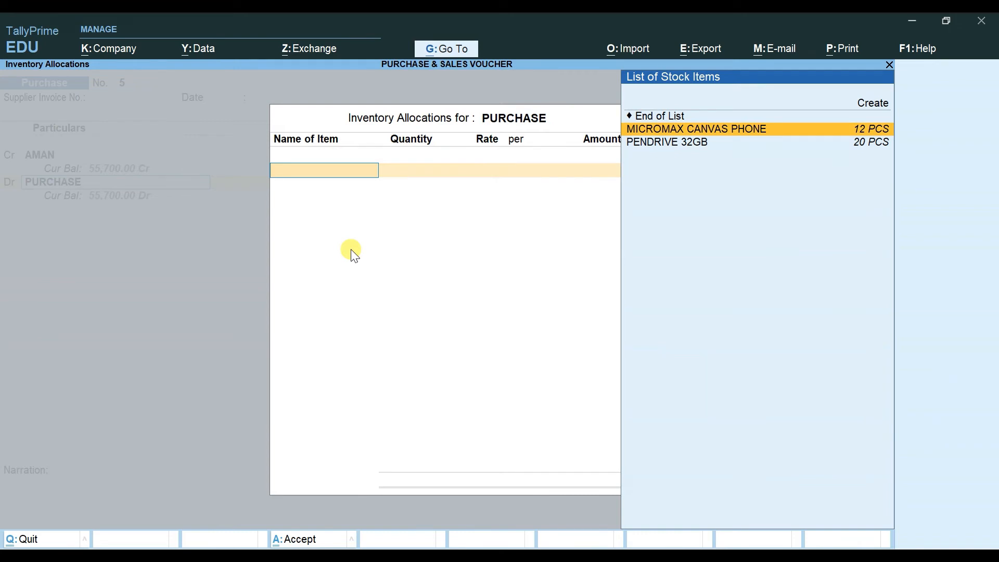
pyautogui.press('Down')
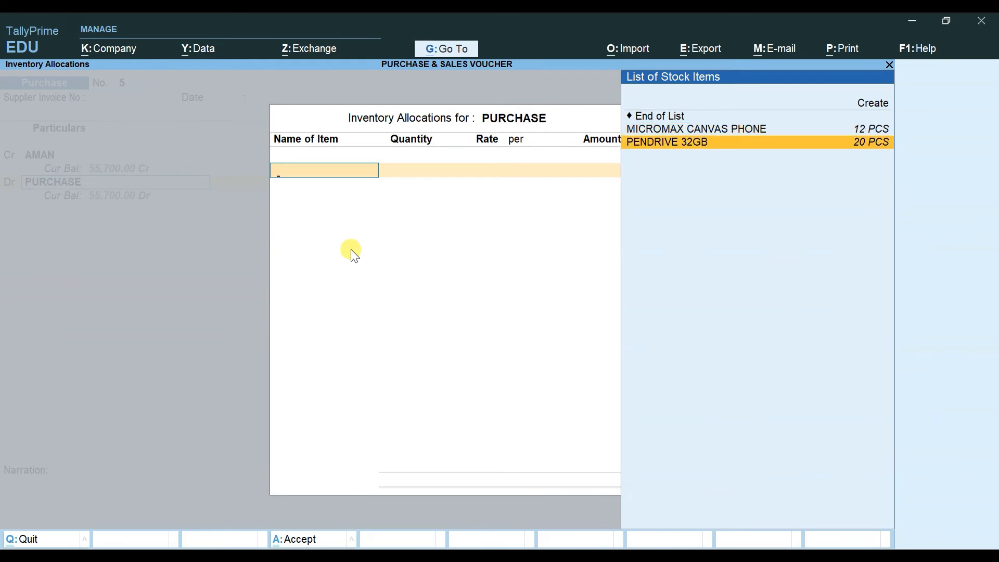
pyautogui.press('Return')
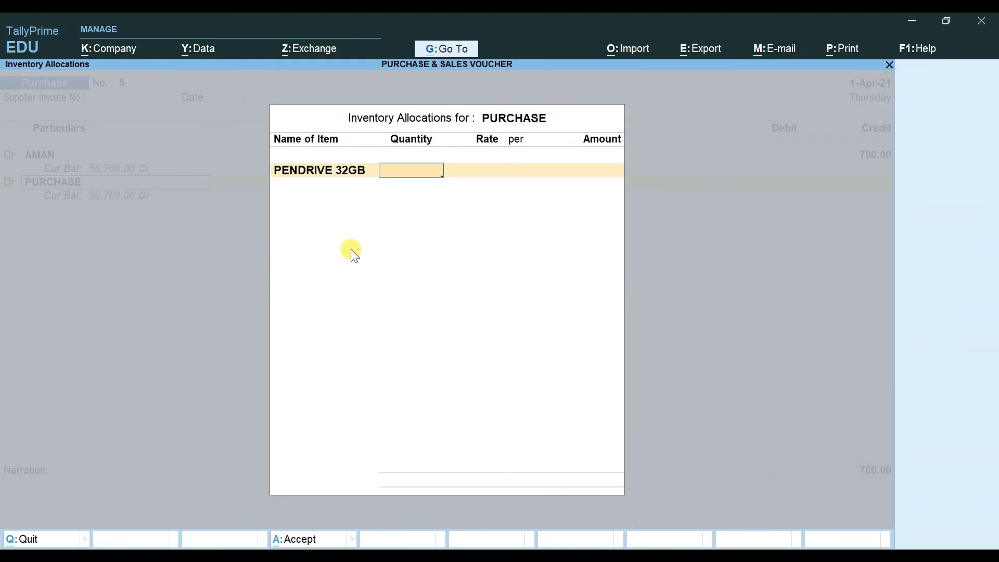
# Step: Set the PENDRIVE 32GB quantity to 2 PCS and keep the rate of 350.00 per piece and the 700.00 amount
pyautogui.write('35')
pyautogui.press('BackSpace')
pyautogui.press('BackSpace')
pyautogui.write('2')
pyautogui.press('Return')
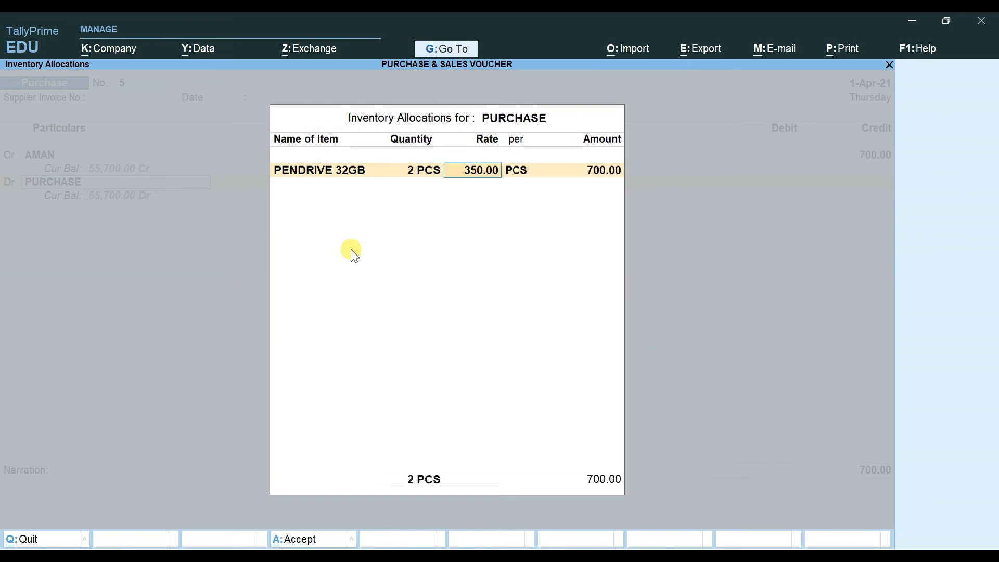
pyautogui.press('Return')
pyautogui.press('Return')
pyautogui.press('Return')
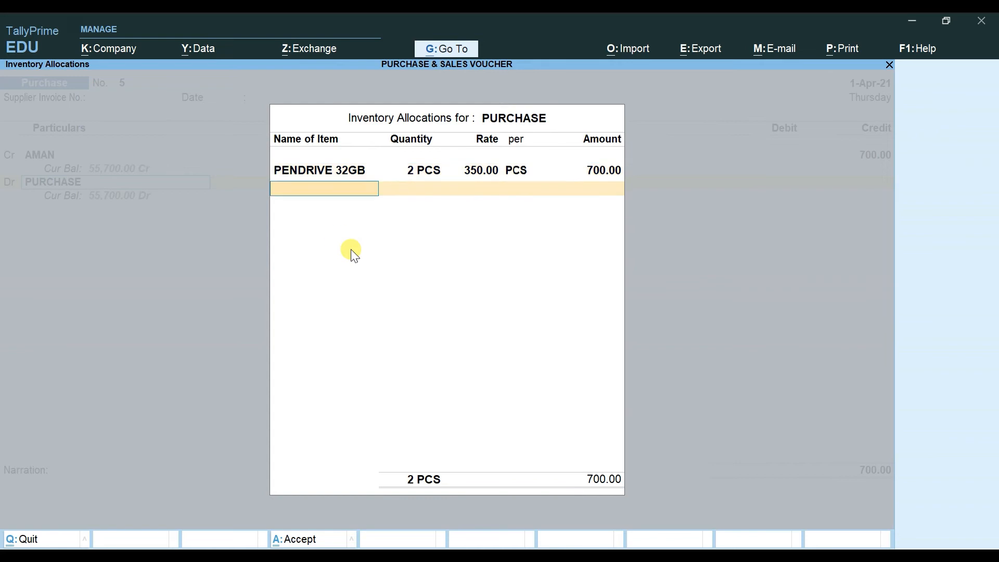
# Step: End the PURCHASE inventory allocations after the pendrive line and go back to the supplier's credit amount
pyautogui.press('Return')
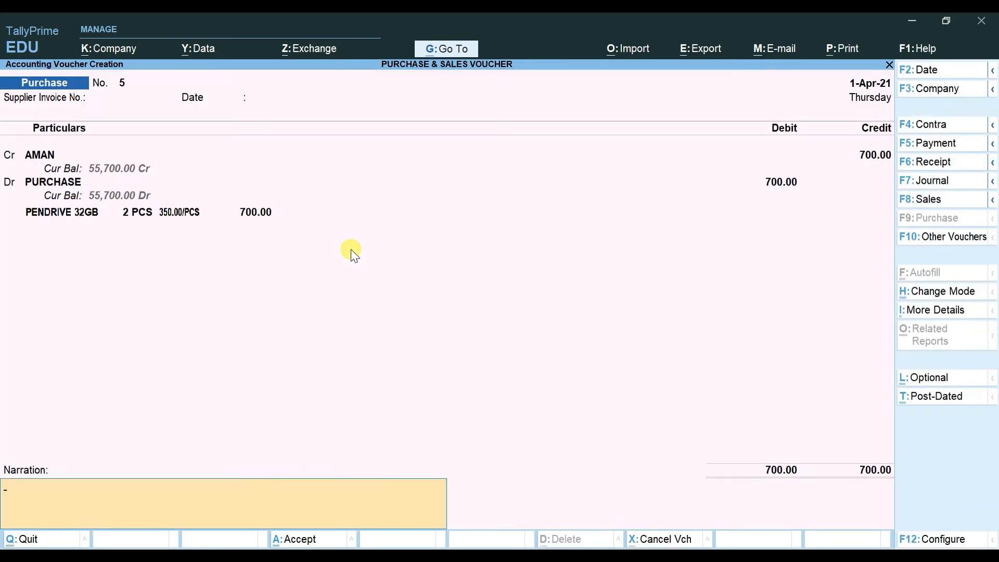
pyautogui.press('BackSpace')
pyautogui.press('BackSpace')
pyautogui.press('BackSpace')
pyautogui.press('BackSpace')
pyautogui.press('BackSpace')
pyautogui.press('BackSpace')
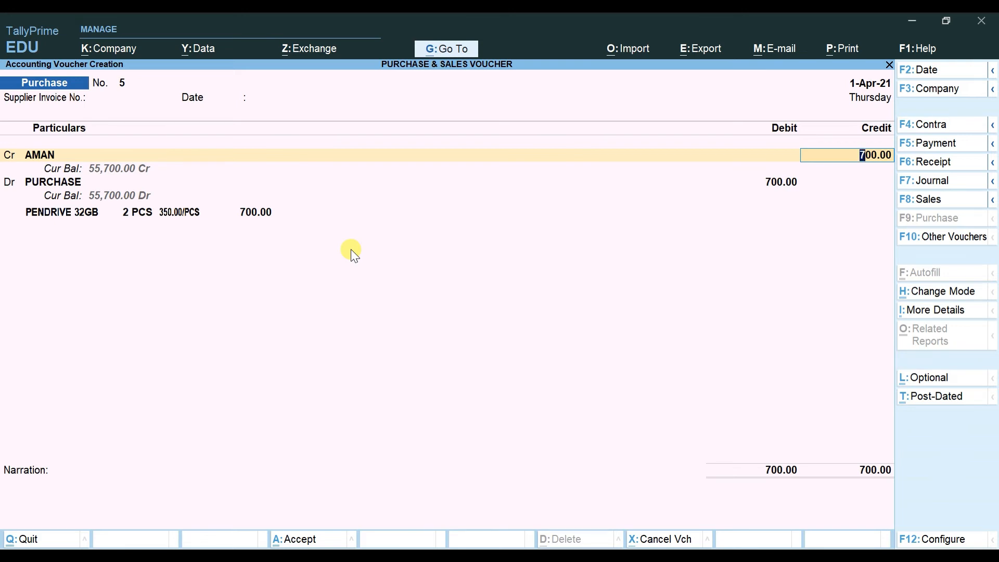
# Step: Keep the existing credit, debit and stock values, leave the narration blank and save the purchase voucher
pyautogui.press('Return')
pyautogui.press('Return')
pyautogui.press('Return')
pyautogui.press('Return')
pyautogui.press('Return')
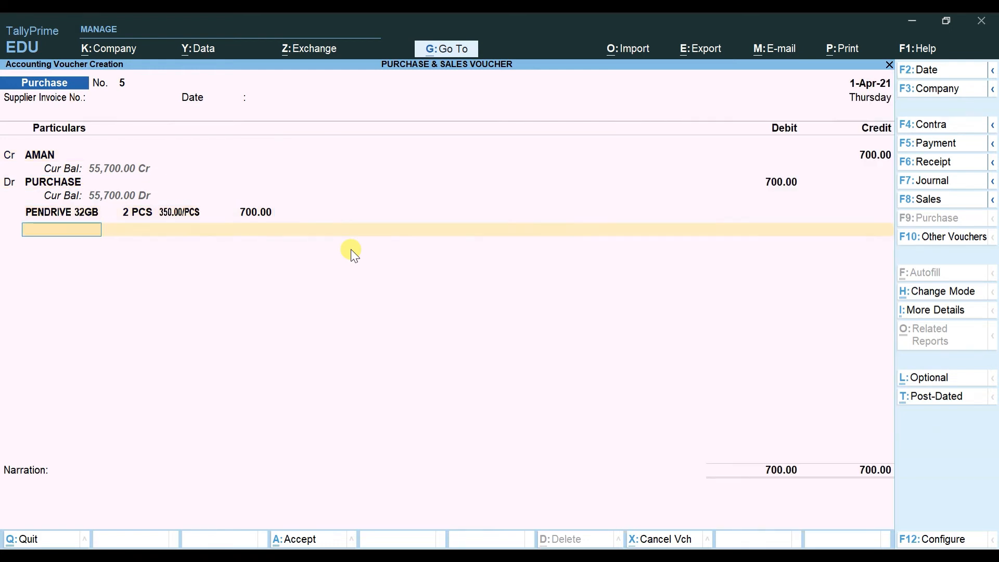
pyautogui.press('Return')
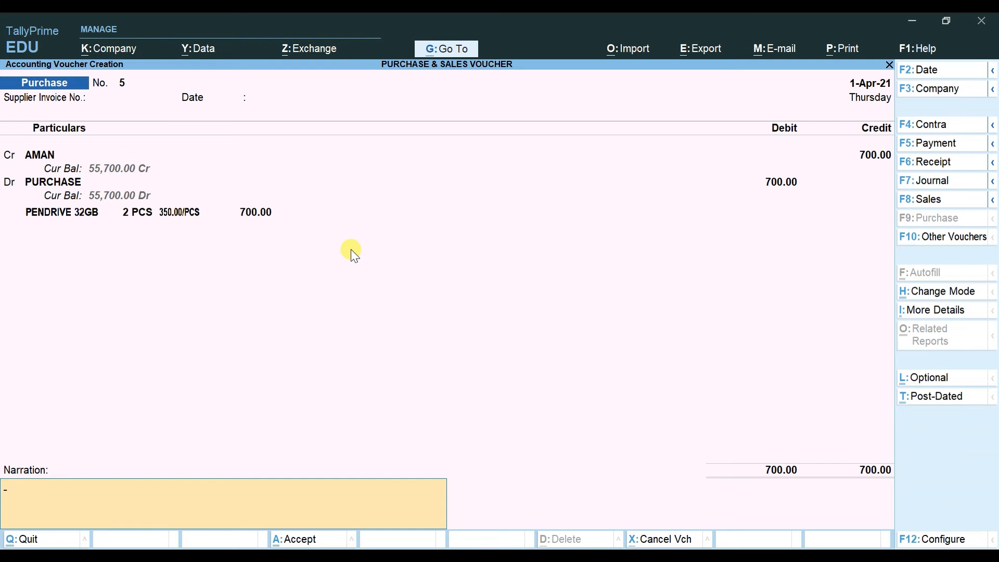
pyautogui.press('Return')
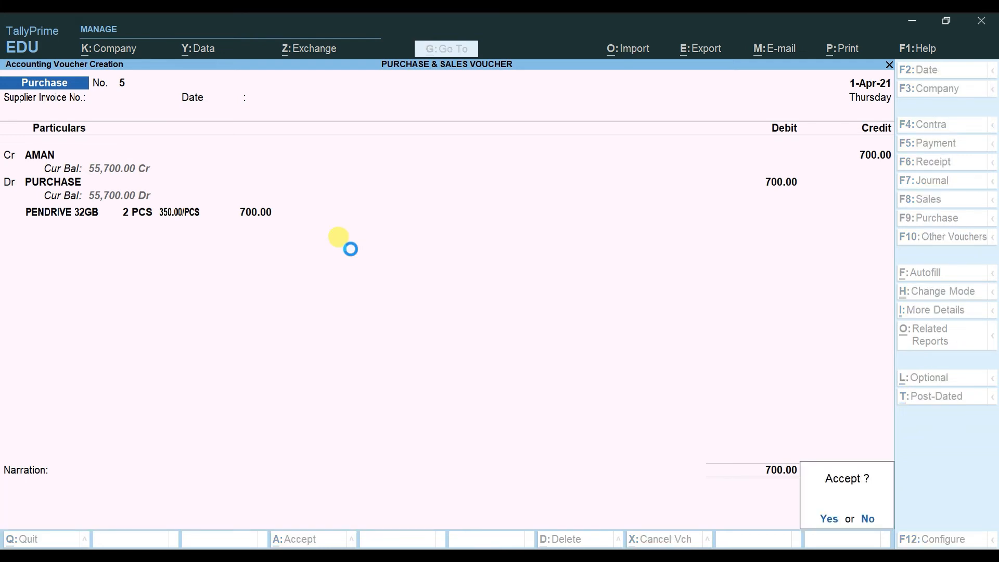
pyautogui.press('Return')
# Step: Leave voucher entry and examine the PENDRIVE 32GB closing quantity and value in the Stock Summary
pyautogui.press('Escape')
pyautogui.press('Return')
pyautogui.press('Down')
pyautogui.press('Down')
pyautogui.press('Down')
pyautogui.press('Down')
pyautogui.press('Down')
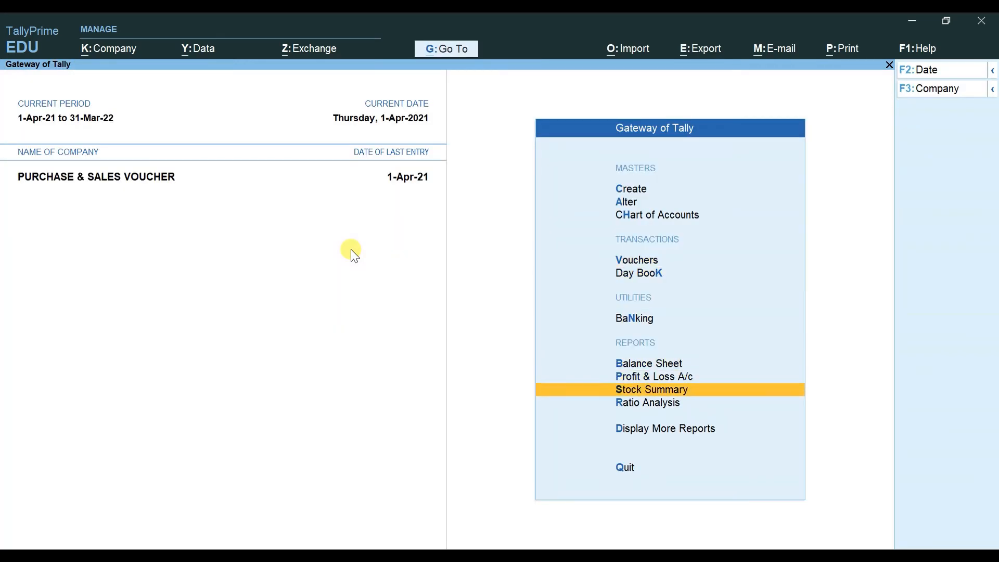
pyautogui.press('Return')
pyautogui.press('Down')
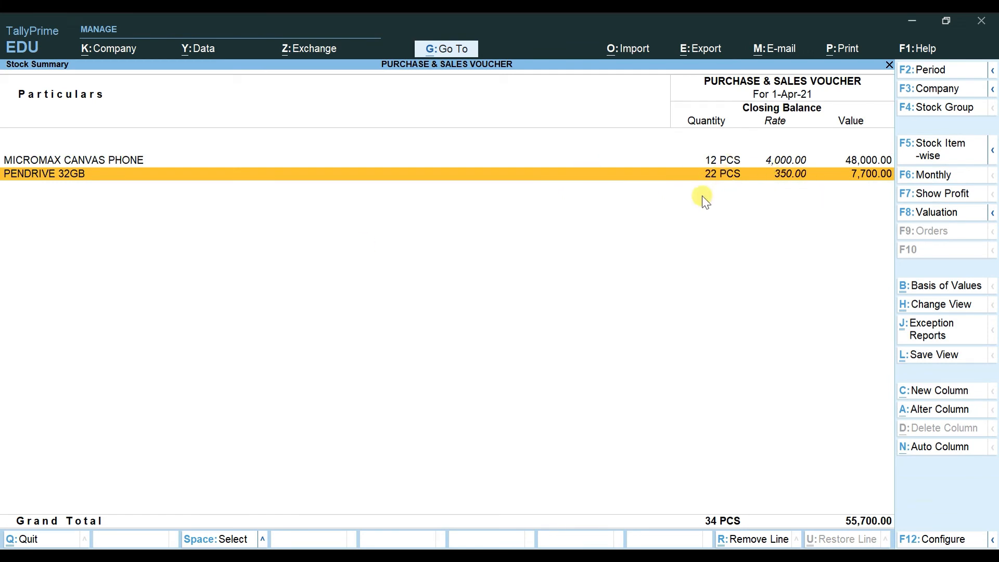
# Step: Close the Stock Summary and reopen voucher entry from the Gateway of Tally
pyautogui.press('Escape')
pyautogui.press('Up')
pyautogui.press('Up')
pyautogui.press('Up')
pyautogui.press('Up')
pyautogui.press('Return')
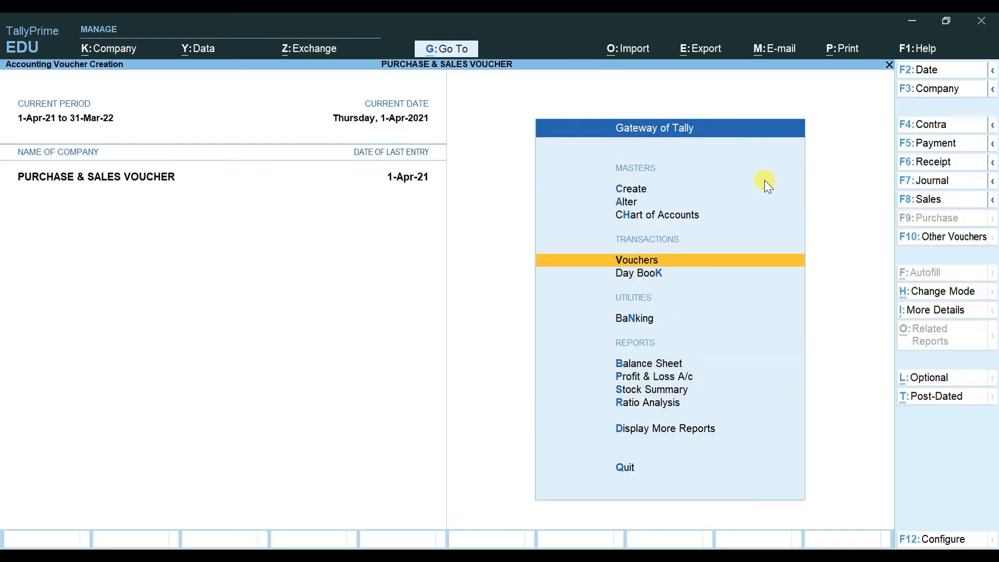
# Step: Switch to the presentation, read the goods, quantities and rates of the sales item invoice example, and return to TallyPrime
pyautogui.hotkey('alt', 'Tab')
pyautogui.press('Right')
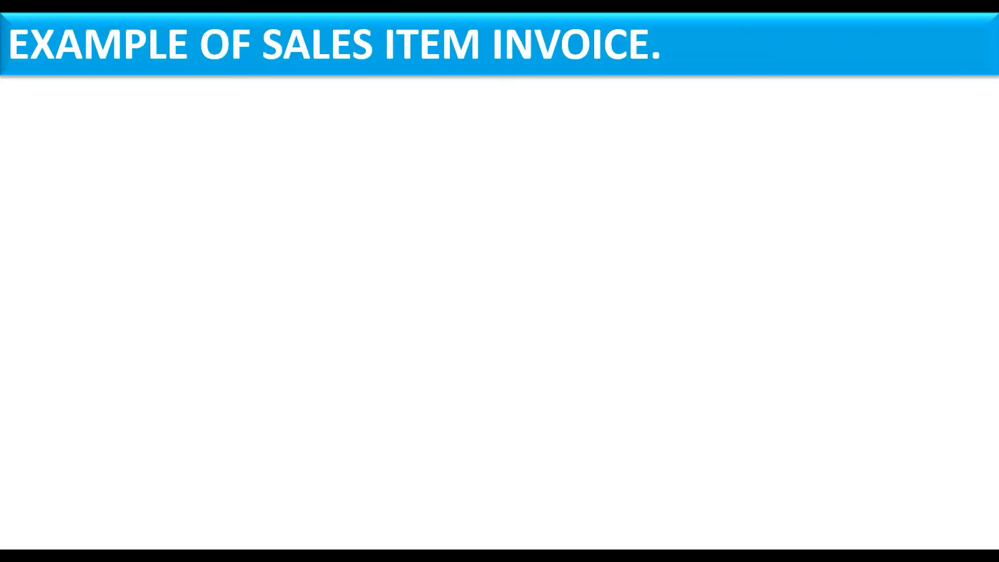
pyautogui.press('Right')
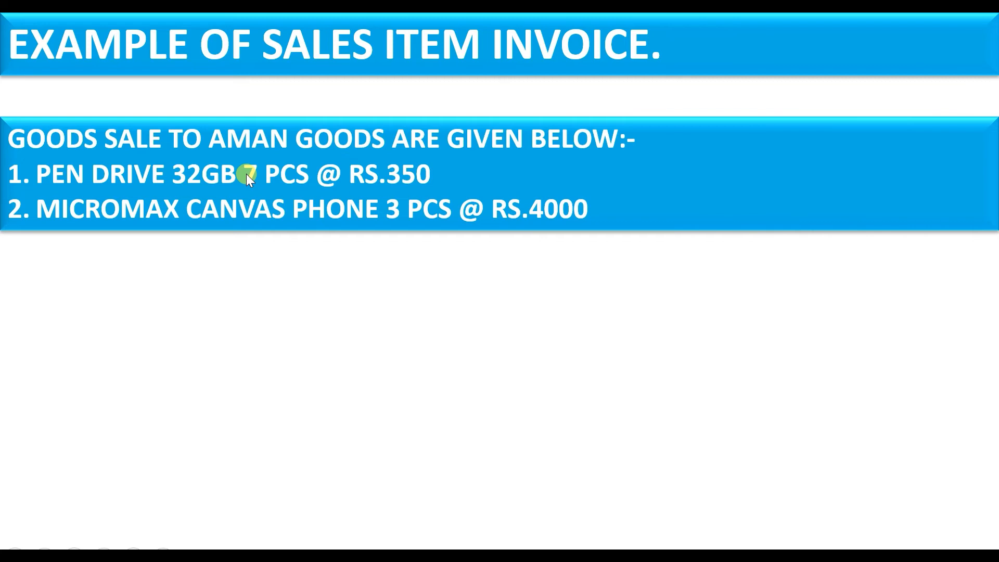
pyautogui.hotkey('alt', 'Tab')
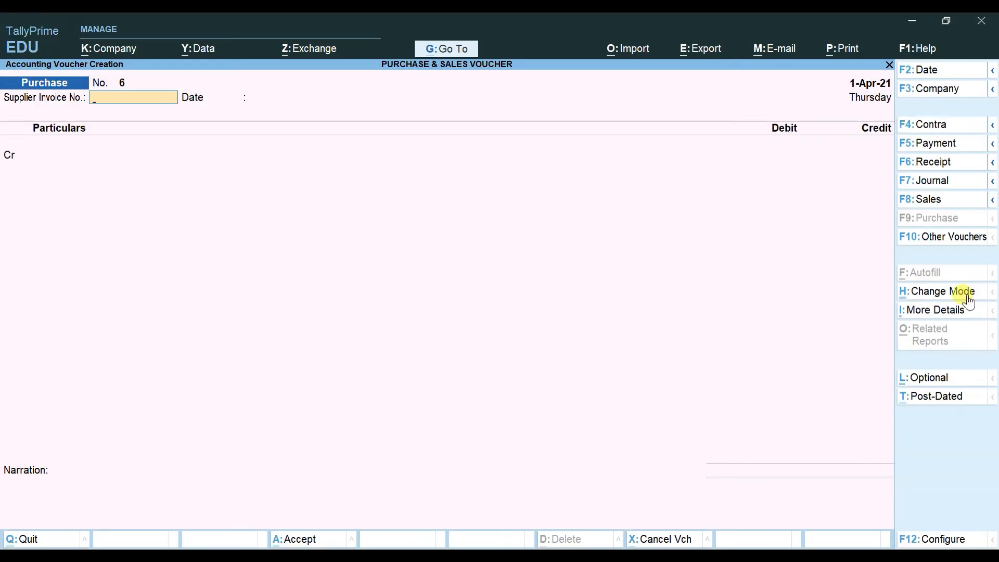
# Step: Keep the purchase voucher in As Voucher mode and switch the voucher type to Sales
pyautogui.click(949, 296)
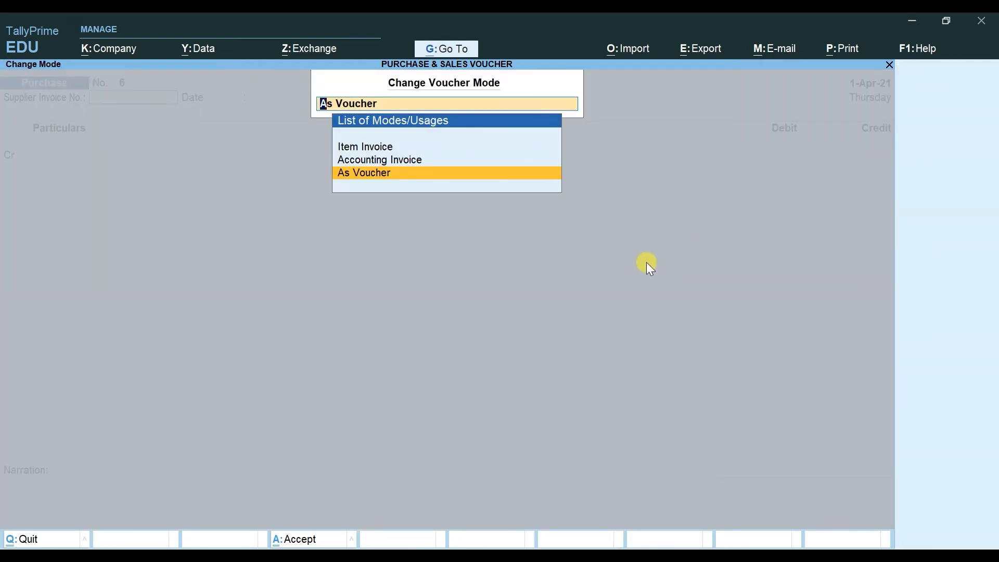
pyautogui.press('Return')
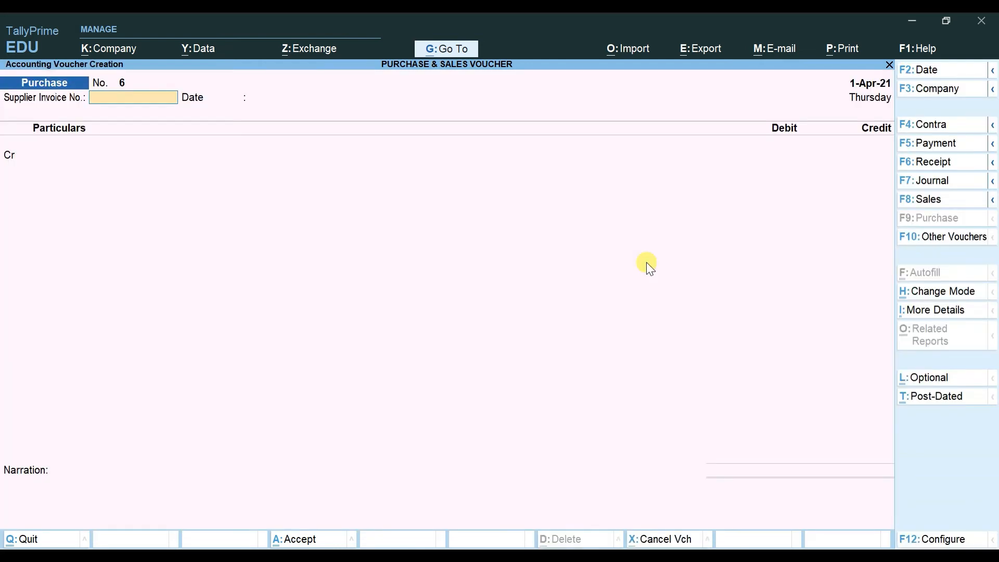
pyautogui.click(944, 201)
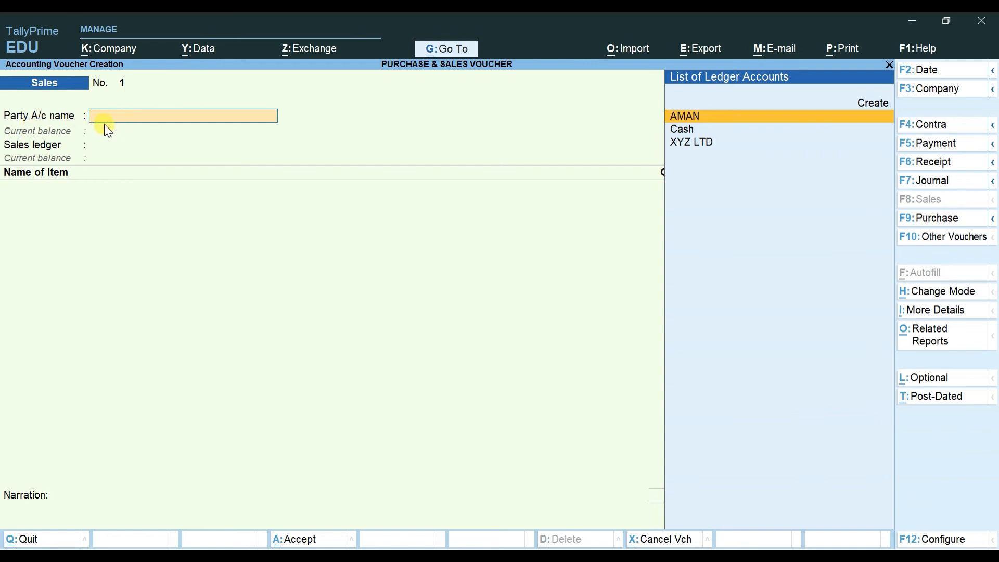
# Step: Start a new ledger for the party account and enter the customer's name with the suffix (DR)
pyautogui.hotkey('alt', 'c')
pyautogui.write('AMA')
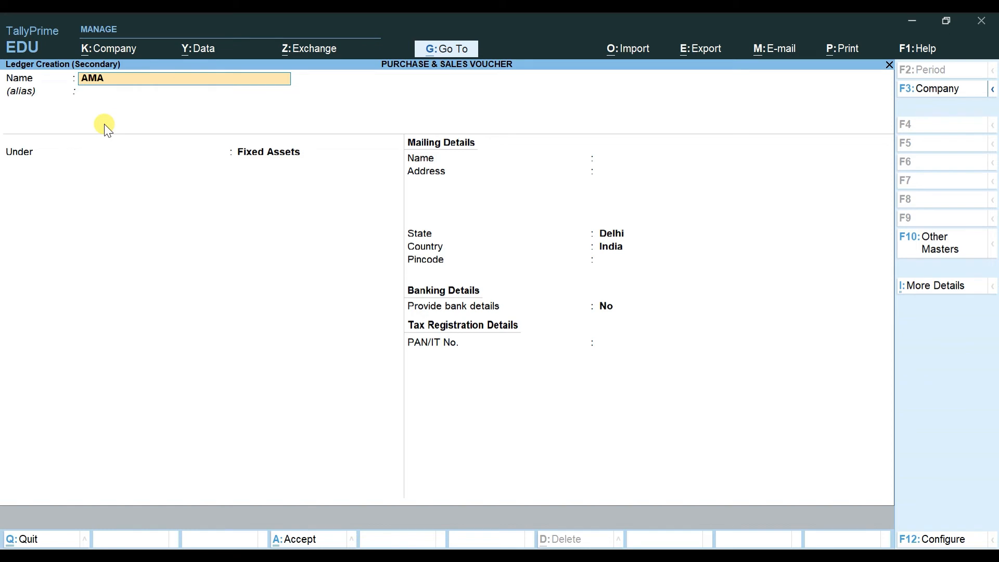
pyautogui.write('N(DR)')
pyautogui.press('Return')
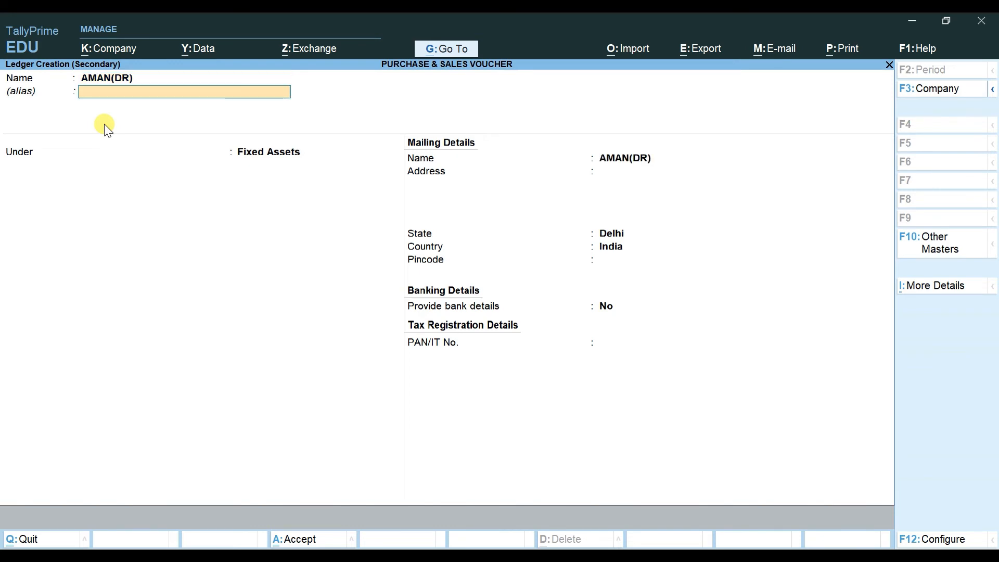
# Step: Put the customer's ledger under Sundry Debtors, keep its remaining details at the defaults and save it
pyautogui.press('Return')
pyautogui.write('SU')
pyautogui.press('Down')
pyautogui.press('Down')
pyautogui.press('Return')
pyautogui.press('Return')
pyautogui.press('Return')
pyautogui.press('Return')
pyautogui.press('Return')
pyautogui.press('Return')
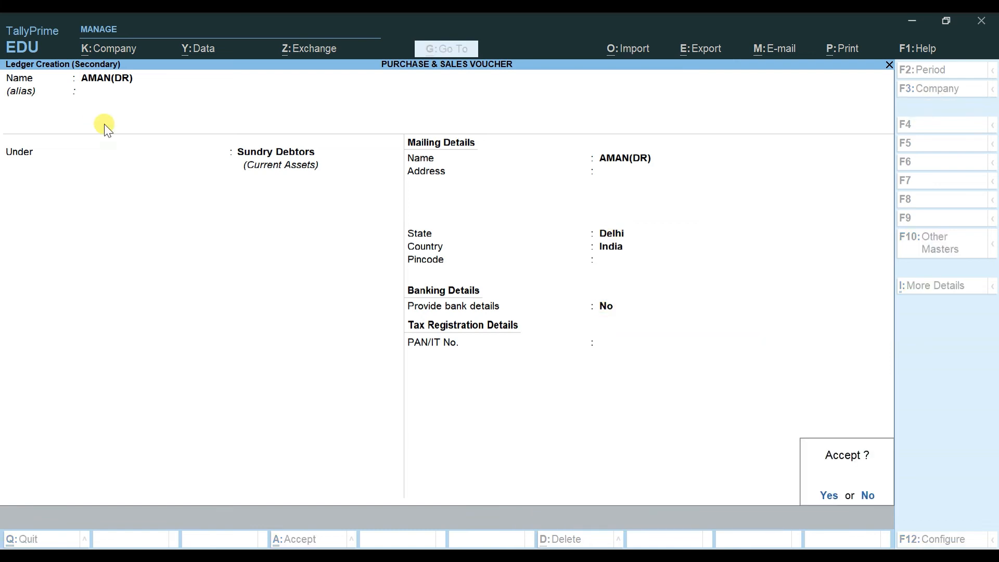
pyautogui.press('Return')
# Step: Use the new debtor ledger as the party account, accept the default party details, and cancel the unwanted extra ledger form
pyautogui.press('Return')
pyautogui.press('Return')
pyautogui.press('Return')
pyautogui.press('Return')
pyautogui.press('Return')
pyautogui.press('Return')
pyautogui.press('Return')
pyautogui.press('Return')
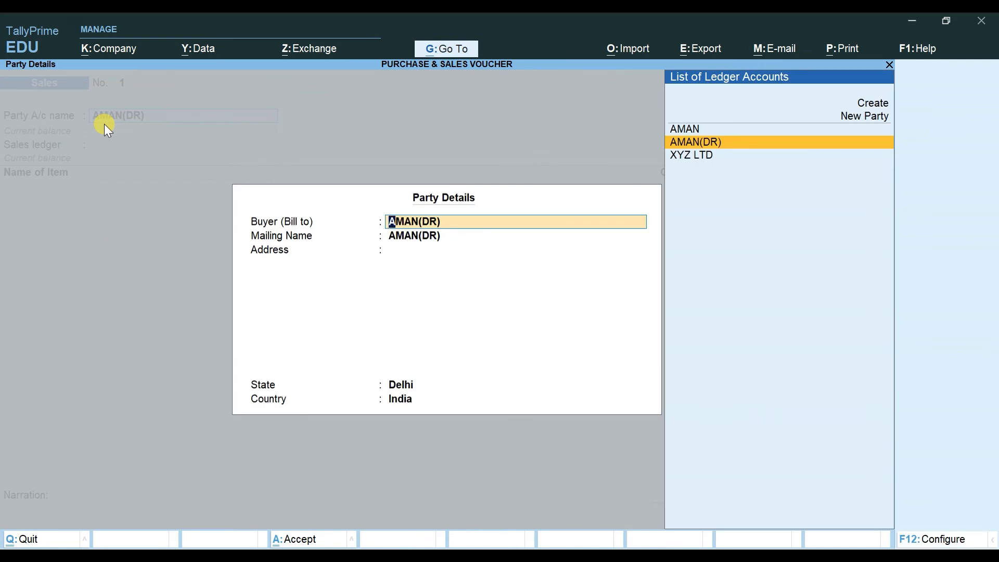
pyautogui.press('Return')
pyautogui.press('Return')
pyautogui.press('Return')
pyautogui.press('Return')
pyautogui.press('Return')
pyautogui.press('Return')
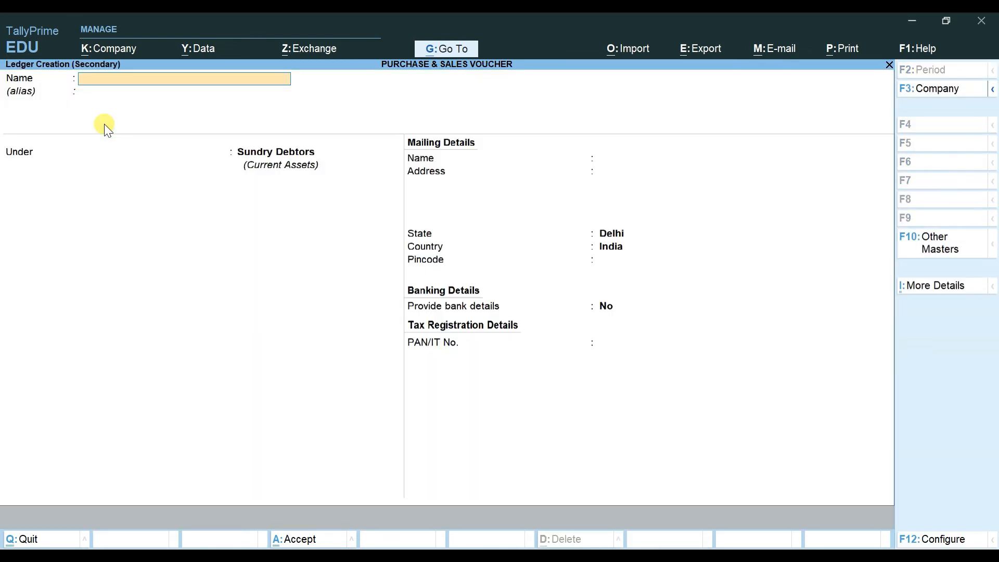
pyautogui.press('Escape')
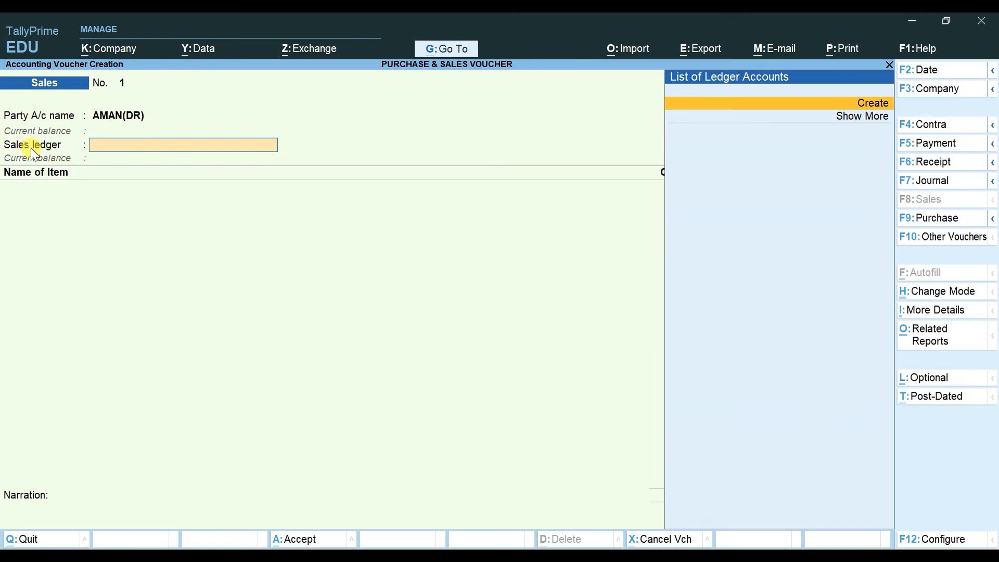
# Step: Create a ledger named SALES under Sales Accounts and use it as the voucher's sales ledger
pyautogui.press('ctrl')
pyautogui.hotkey('alt', 'c')
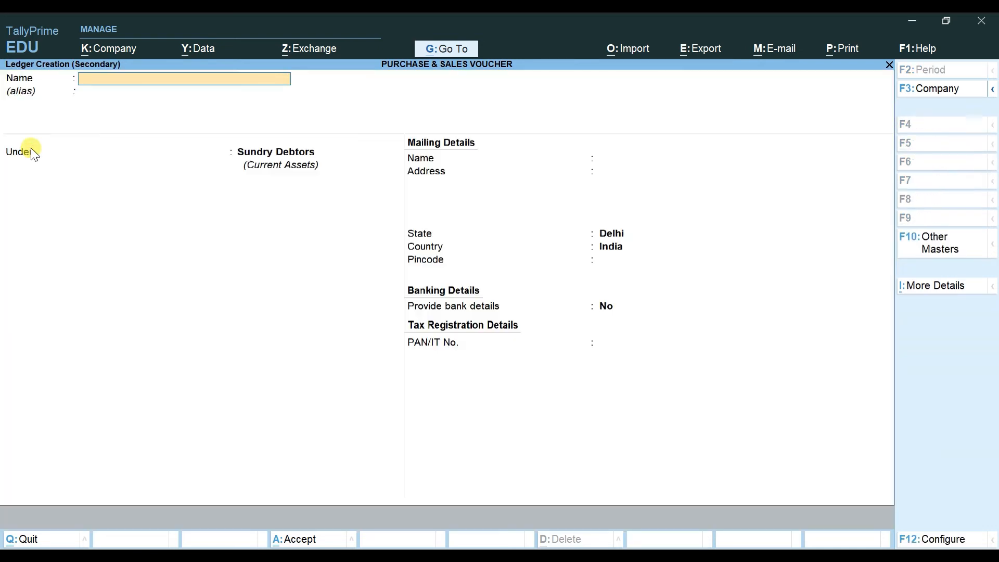
pyautogui.write('SALES')
pyautogui.press('Return')
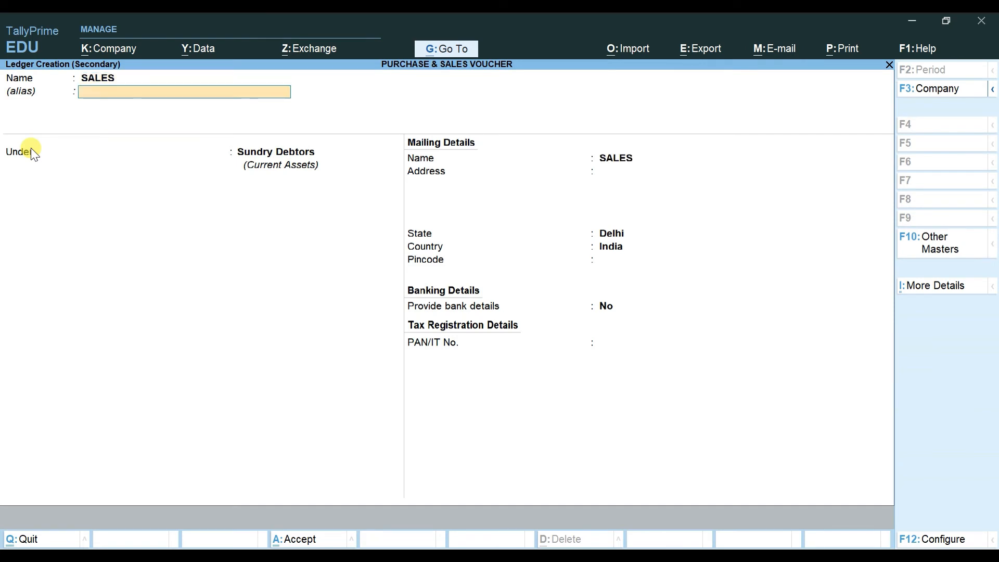
pyautogui.press('Return')
pyautogui.write('SA')
pyautogui.press('Return')
pyautogui.press('ctrl')
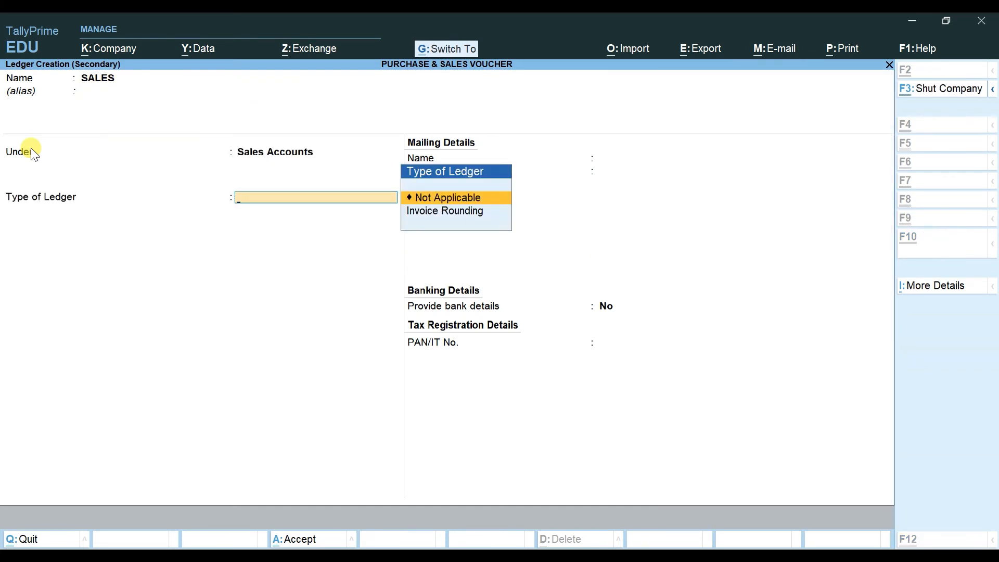
pyautogui.hotkey('ctrl', 'a')
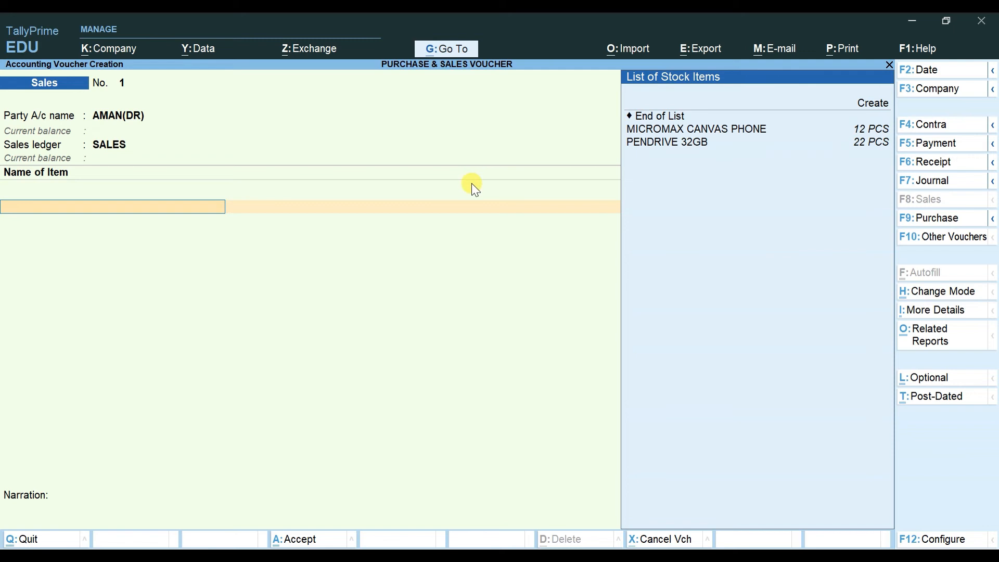
# Step: Check the goods in the presentation's sales example and choose PENDRIVE 32GB as the first stock item
pyautogui.hotkey('alt', 'Tab')
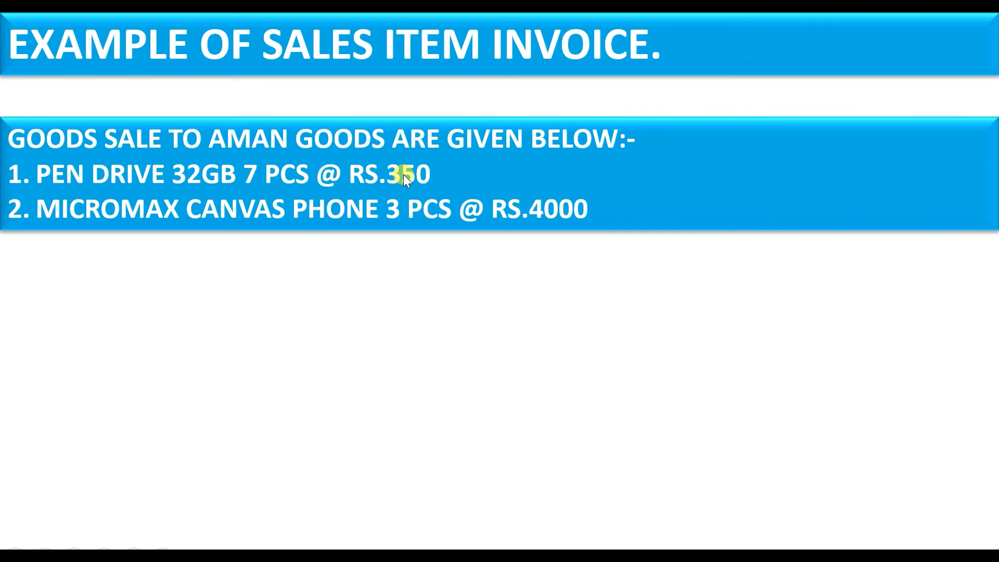
pyautogui.hotkey('alt', 'Tab')
pyautogui.press('Down')
pyautogui.press('Down')
pyautogui.press('Down')
pyautogui.press('Return')
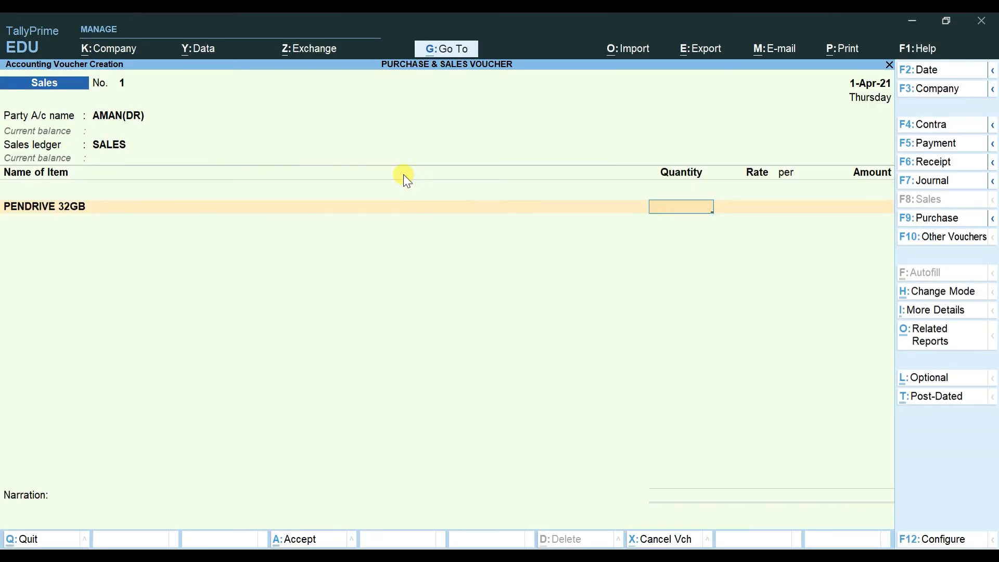
# Step: Set the PENDRIVE 32GB quantity to 7 PCS and the rate to 350 per piece, keeping the calculated amount
pyautogui.write('7')
pyautogui.press('Return')
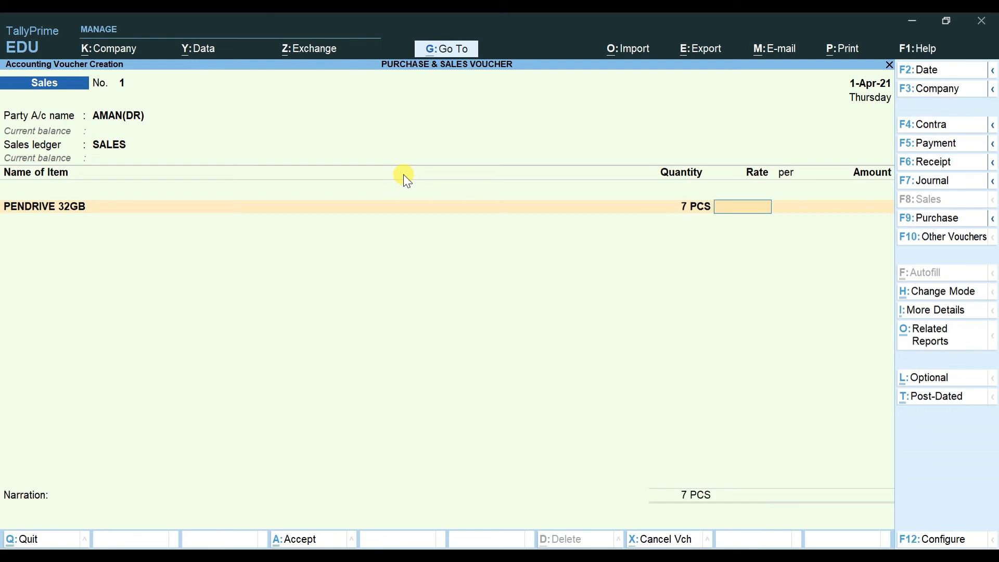
pyautogui.write('350')
pyautogui.press('Return')
pyautogui.press('Return')
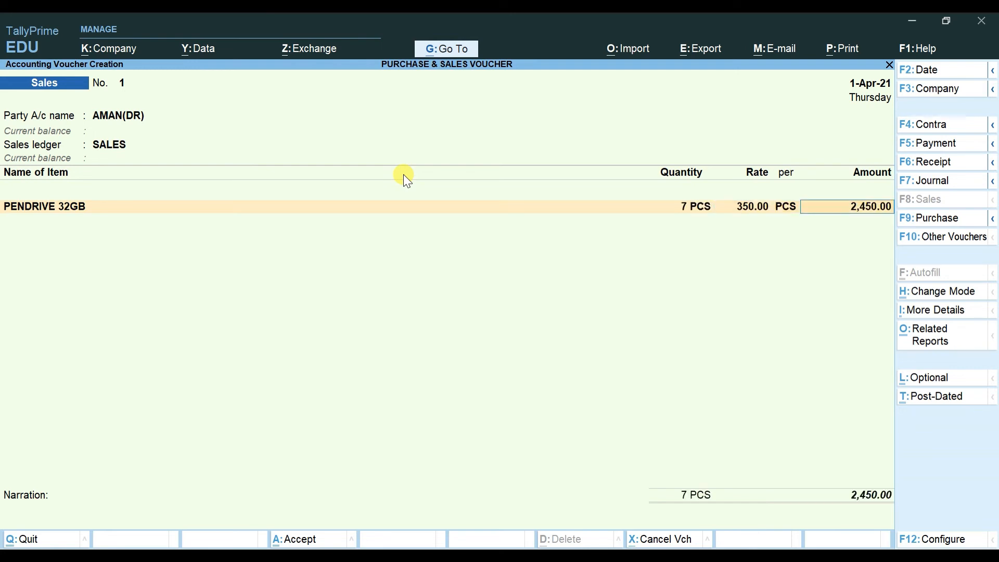
pyautogui.press('Return')
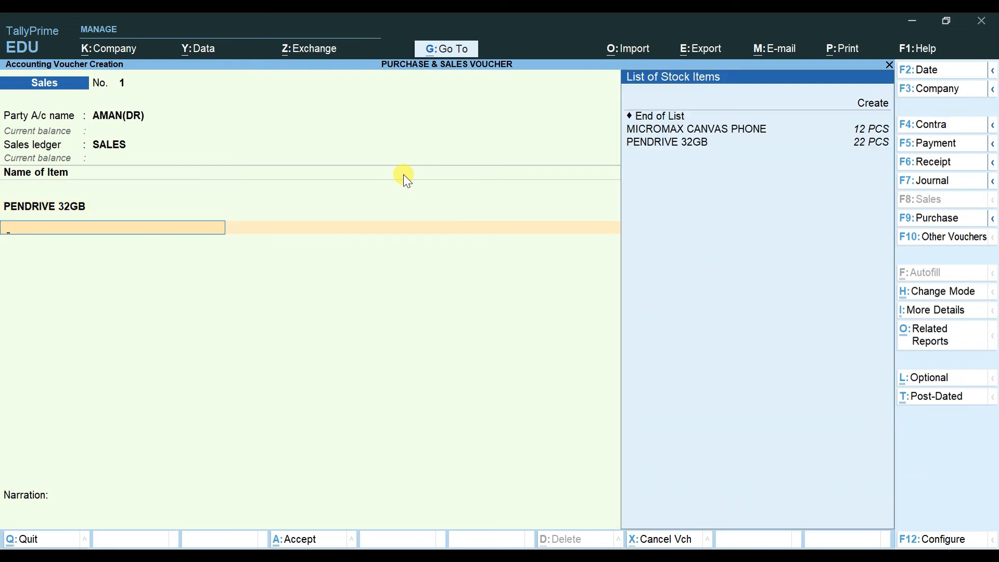
# Step: Add MICROMAX CANVAS PHONE as the second stock item with 3 PCS at a rate of 4000 per piece
pyautogui.press('Down')
pyautogui.press('Return')
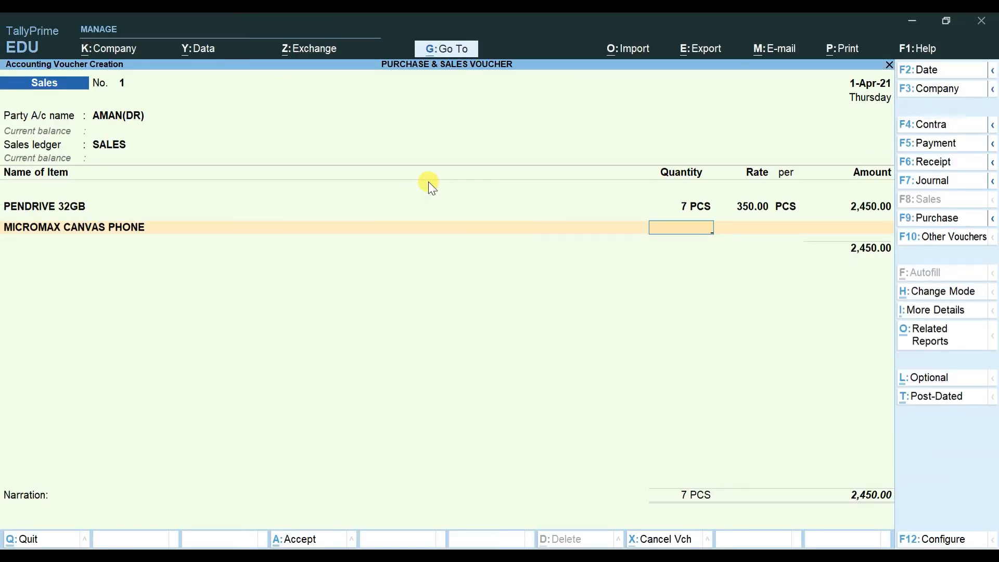
pyautogui.write('3')
pyautogui.press('Return')
pyautogui.write('400')
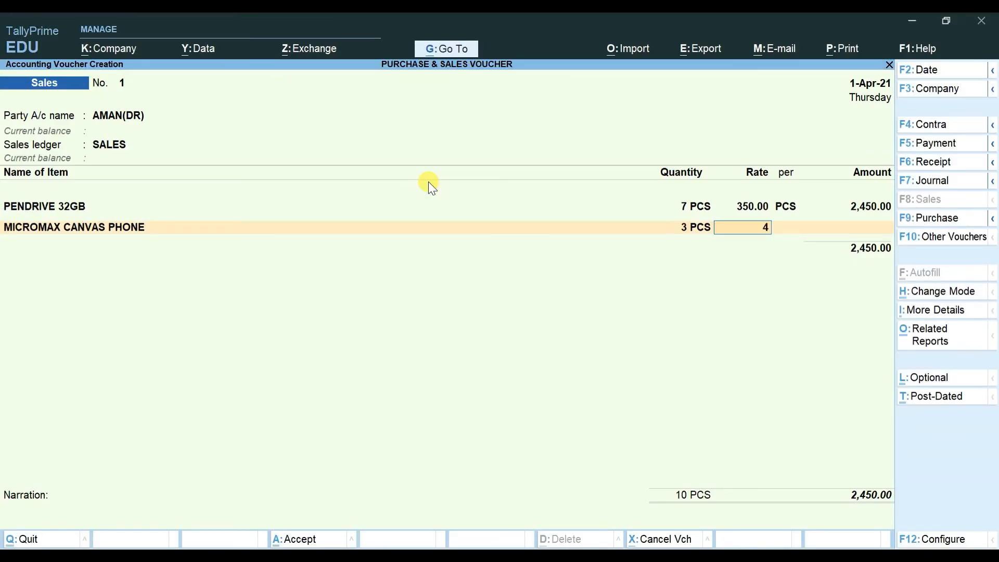
pyautogui.press('Return')
pyautogui.press('BackSpace')
pyautogui.write('4000')
pyautogui.press('Return')
pyautogui.press('Return')
pyautogui.press('Return')
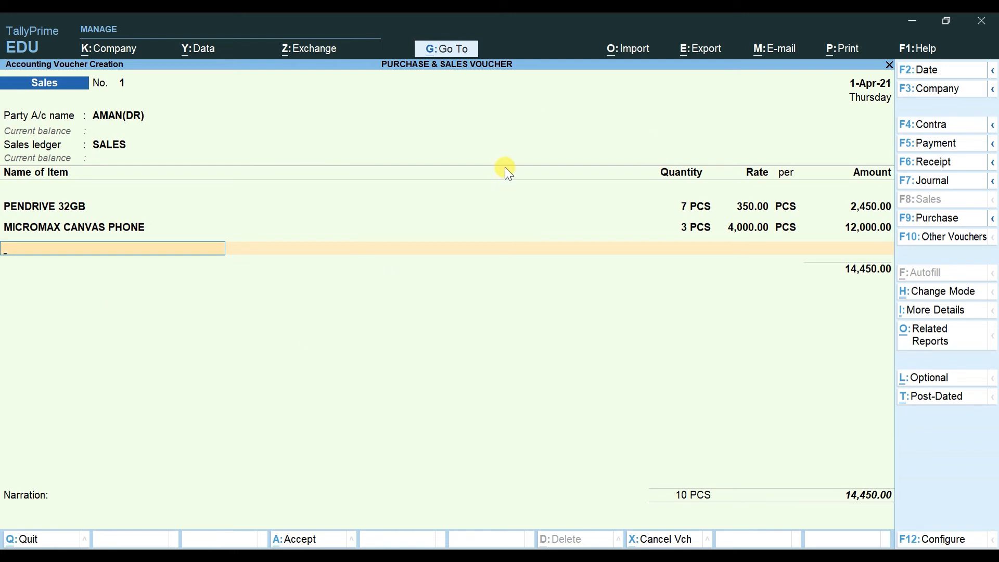
# Step: End the stock item list without adding further items or ledgers and move on to the sales voucher's narration
pyautogui.press('Return')
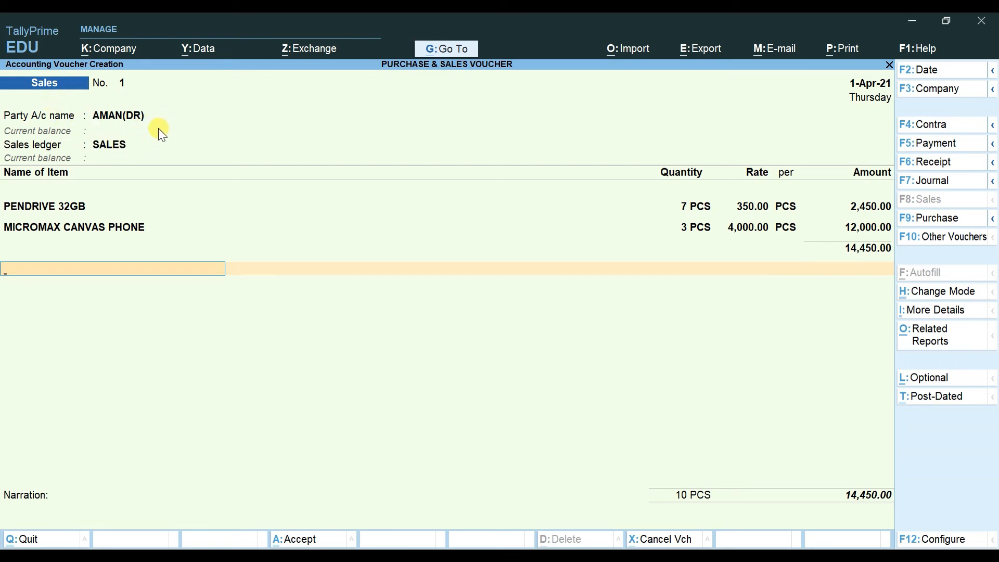
pyautogui.press('Return')
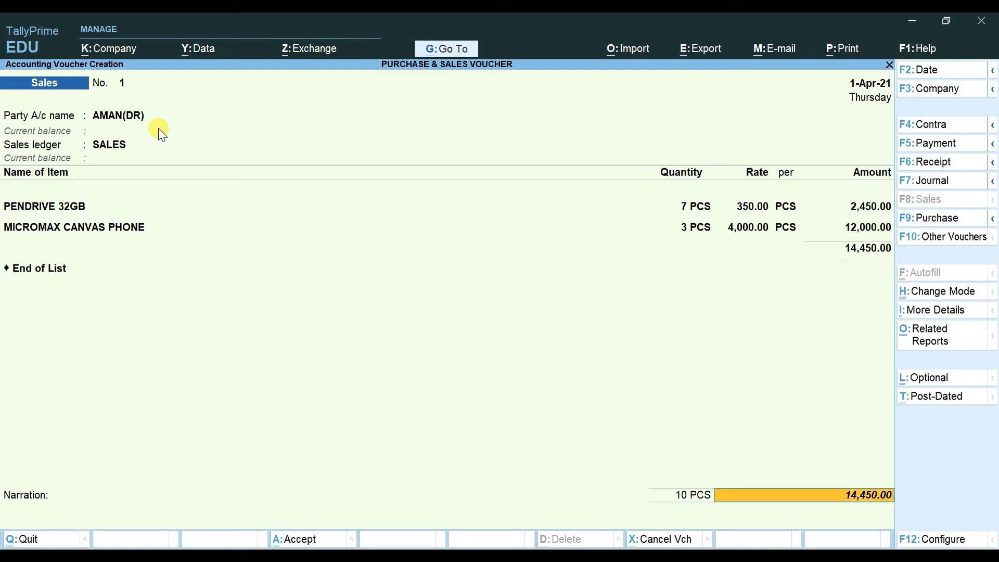
pyautogui.press('Return')
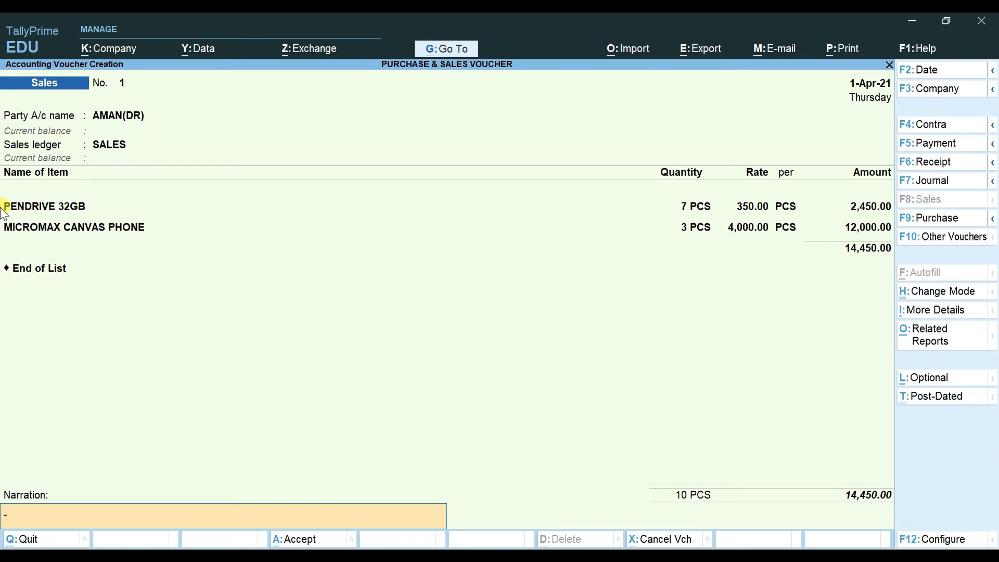
# Step: Go back from the narration to the MICROMAX CANVAS PHONE line and check the available stock of both items
pyautogui.press('BackSpace')
pyautogui.press('BackSpace')
pyautogui.press('BackSpace')
pyautogui.press('BackSpace')
pyautogui.press('BackSpace')
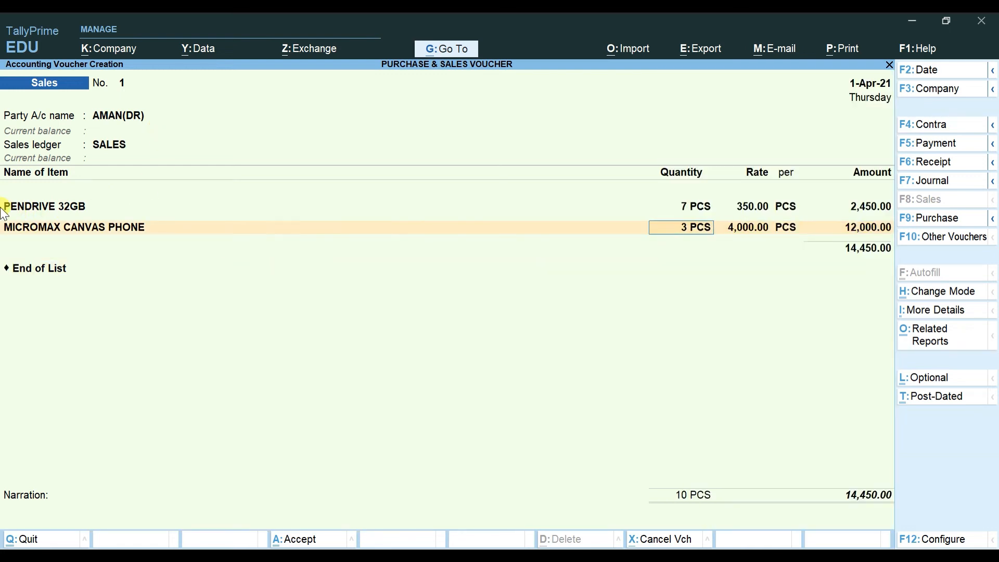
pyautogui.press('BackSpace')
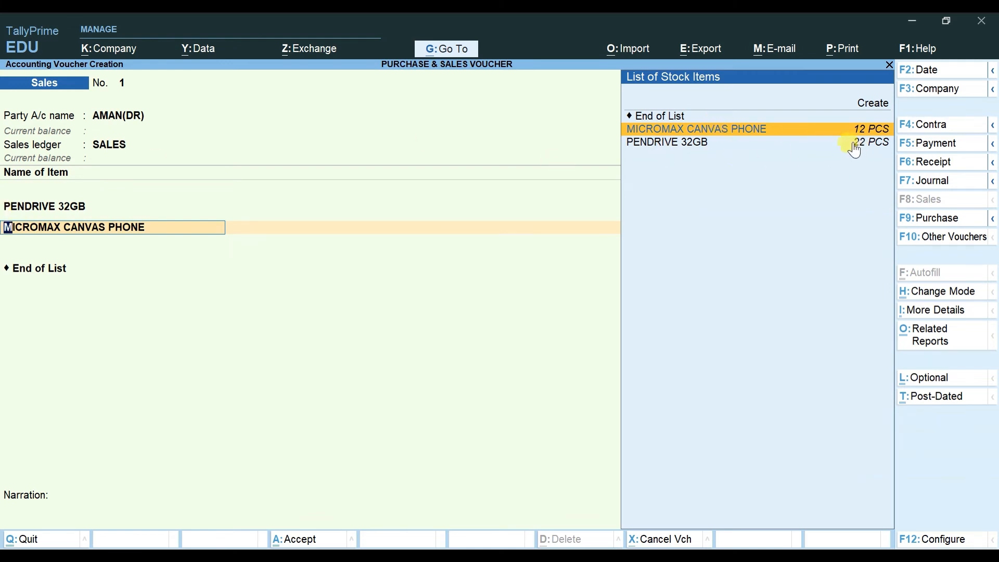
# Step: Keep MICROMAX CANVAS PHONE with its entered quantity and rate, leave the narration blank and save the sales voucher
pyautogui.click(764, 134)
pyautogui.press('Return')
pyautogui.press('Return')
pyautogui.press('Return')
pyautogui.press('Return')
pyautogui.press('Return')
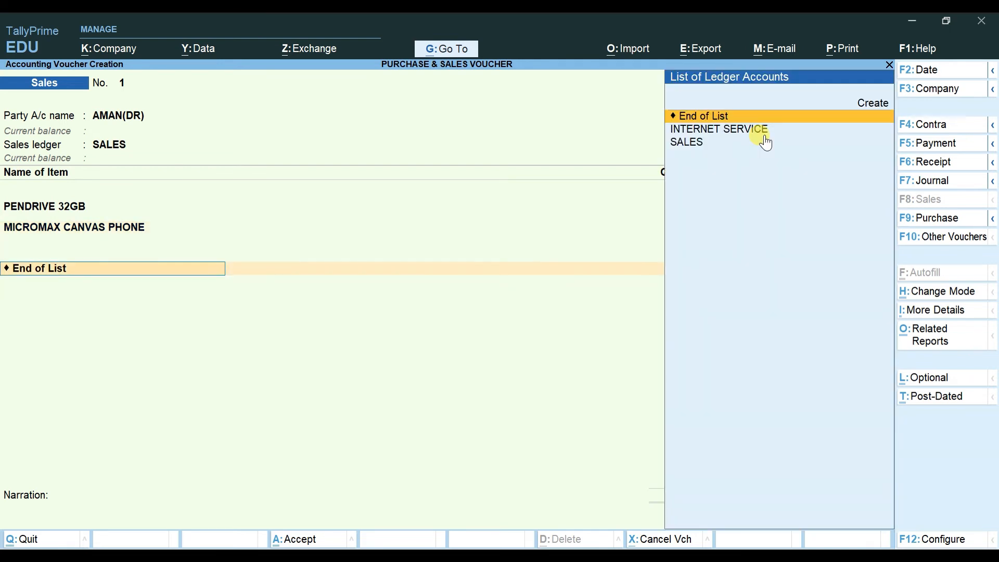
pyautogui.press('Return')
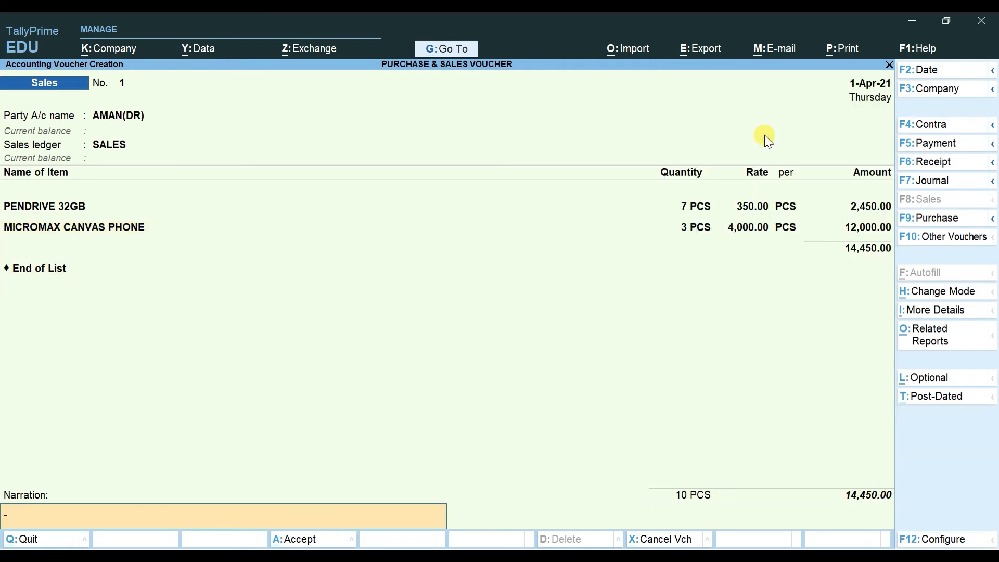
pyautogui.press('Return')
pyautogui.press('Return')
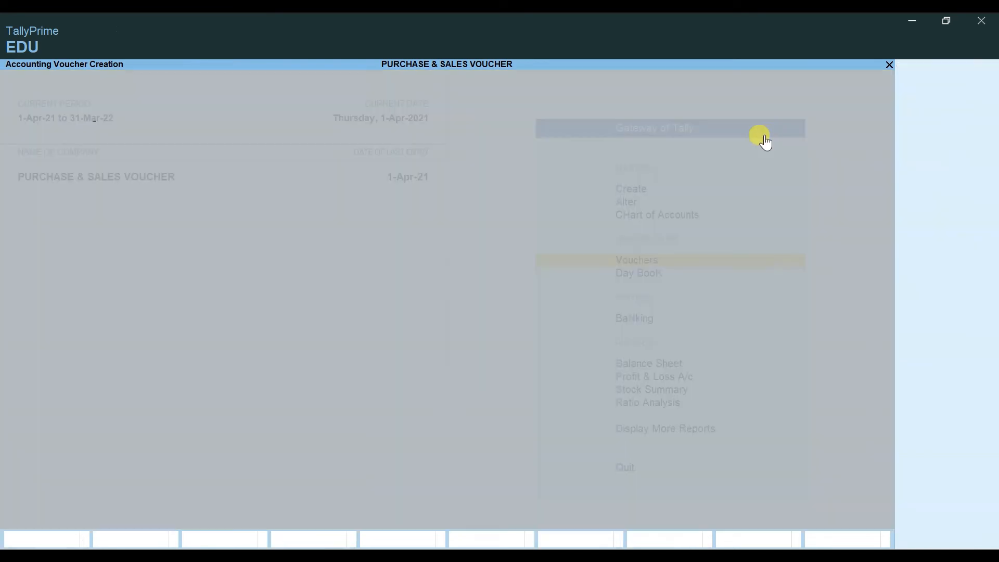
# Step: Leave voucher entry and examine the closing quantities, rates and values of both items in the Stock Summary
pyautogui.press('Escape')
pyautogui.press('Down')
pyautogui.press('Down')
pyautogui.press('Down')
pyautogui.press('Down')
pyautogui.press('Down')
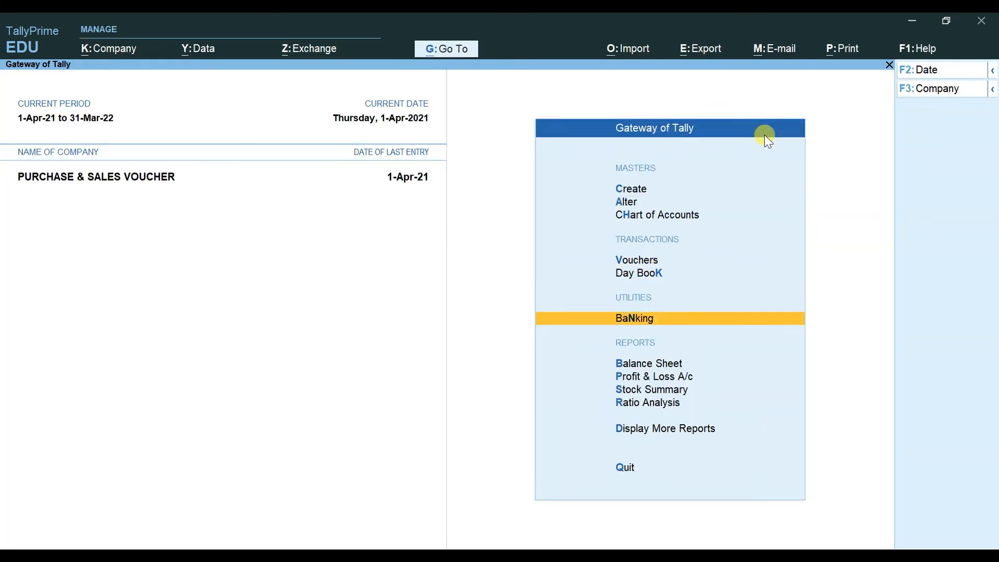
pyautogui.press('Return')
pyautogui.press('Down')
pyautogui.press('Up')
pyautogui.press('Down')
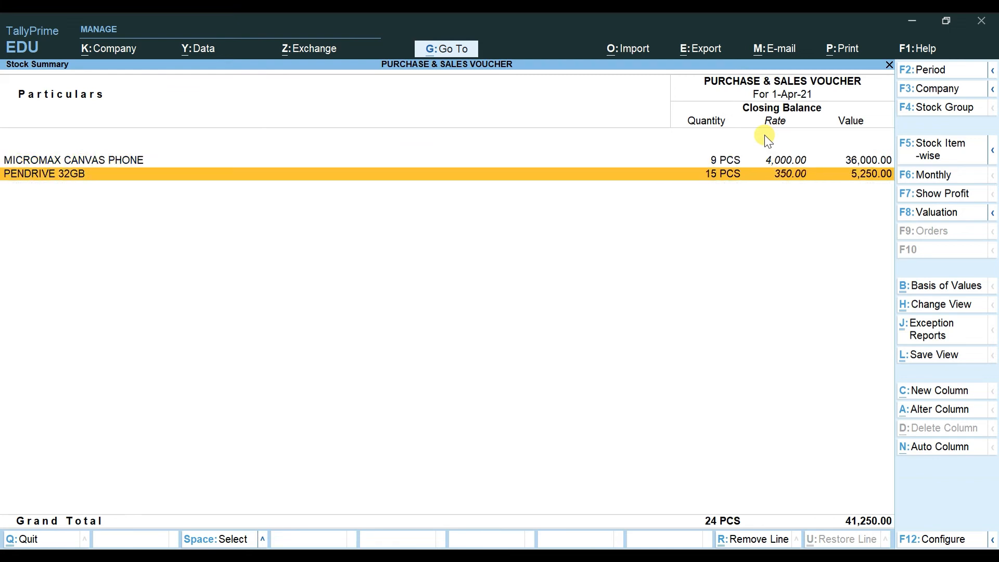
pyautogui.press('Up')
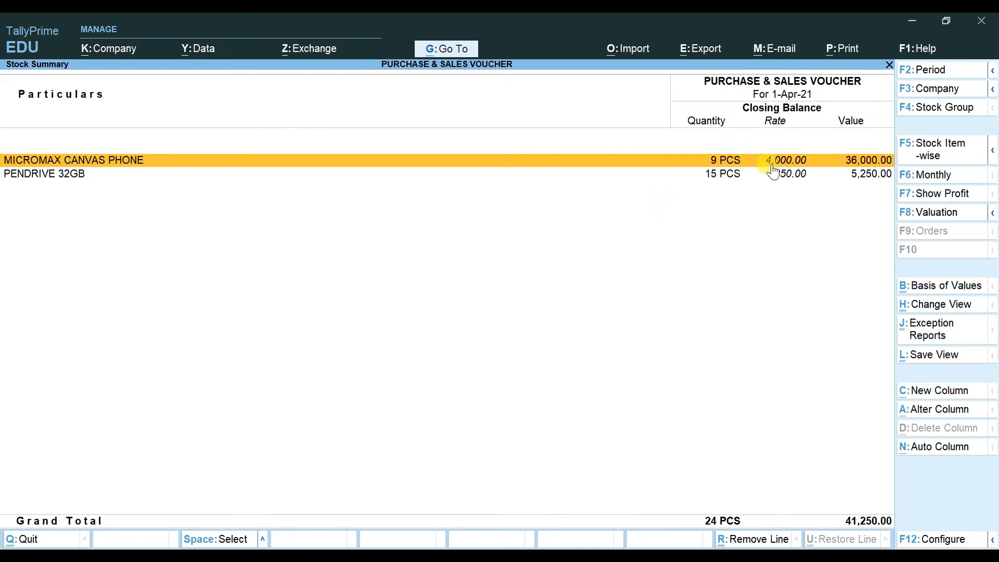
pyautogui.press('Escape')
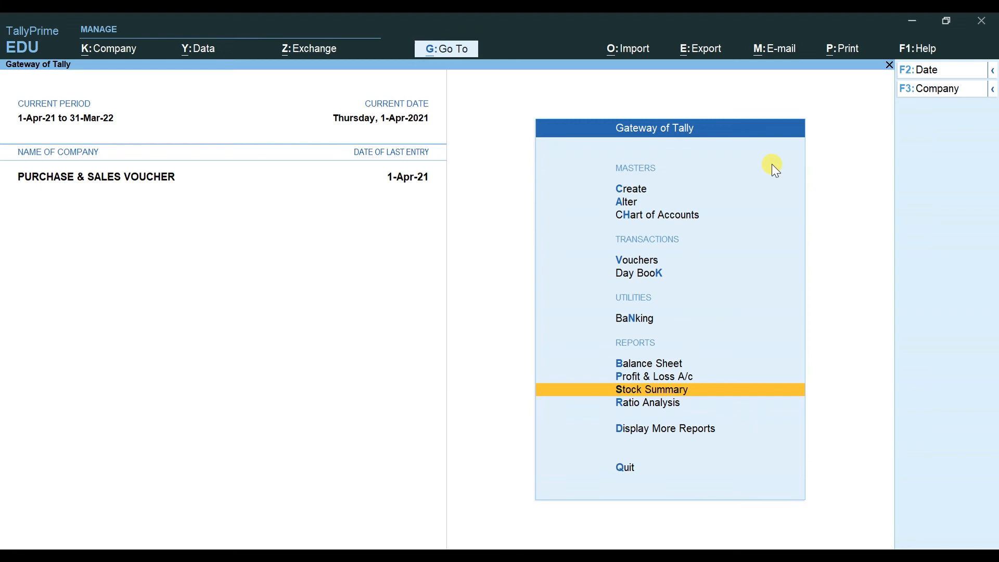
# Step: Switch to the presentation and reveal the example of a sale as an accounting invoice
pyautogui.hotkey('alt', 'Tab')
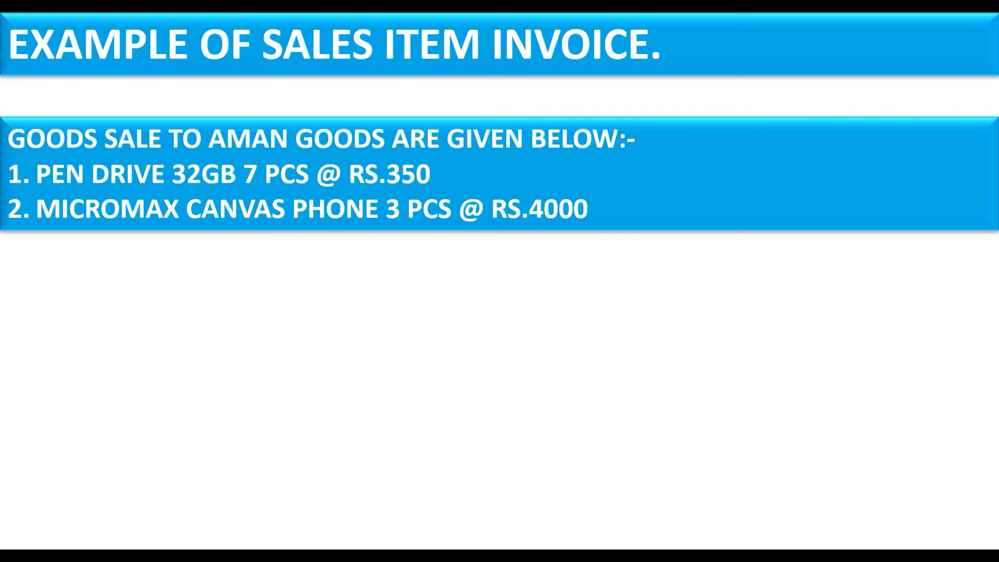
pyautogui.press('Right')
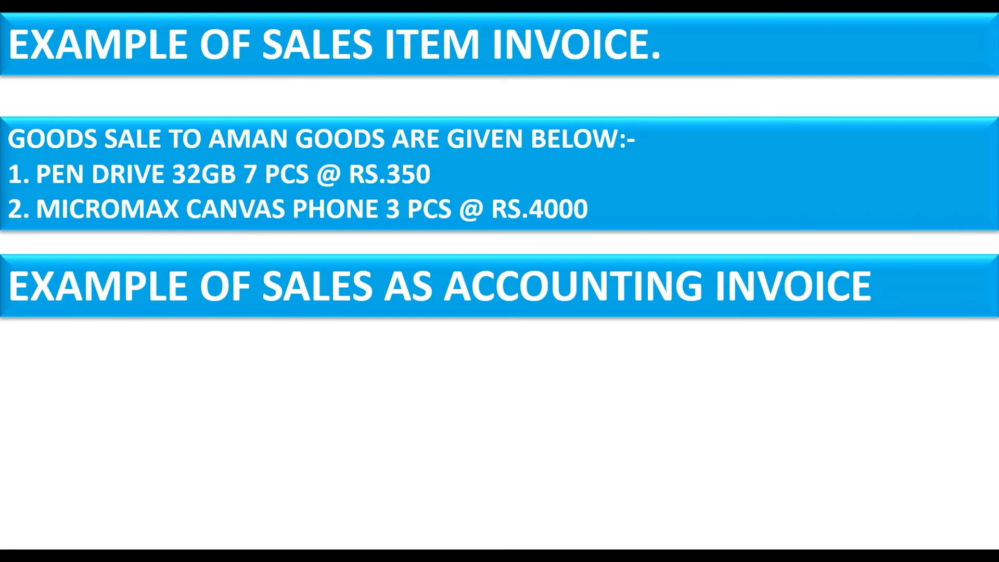
pyautogui.press('Right')
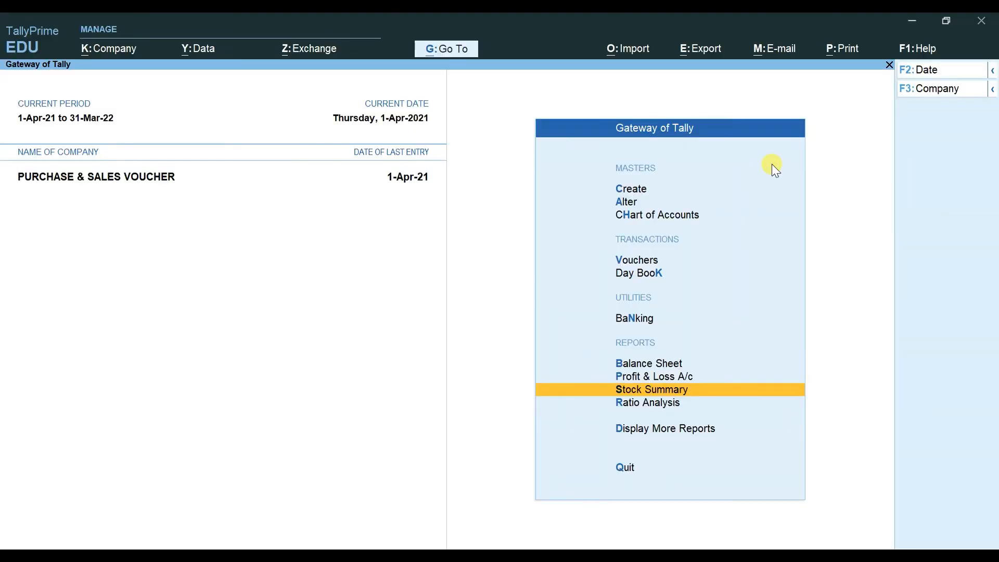
# Step: Return to TallyPrime, open a new sales voucher and change its mode to Accounting Invoice
pyautogui.press('Up')
pyautogui.press('Up')
pyautogui.press('Up')
pyautogui.press('Up')
pyautogui.press('Up')
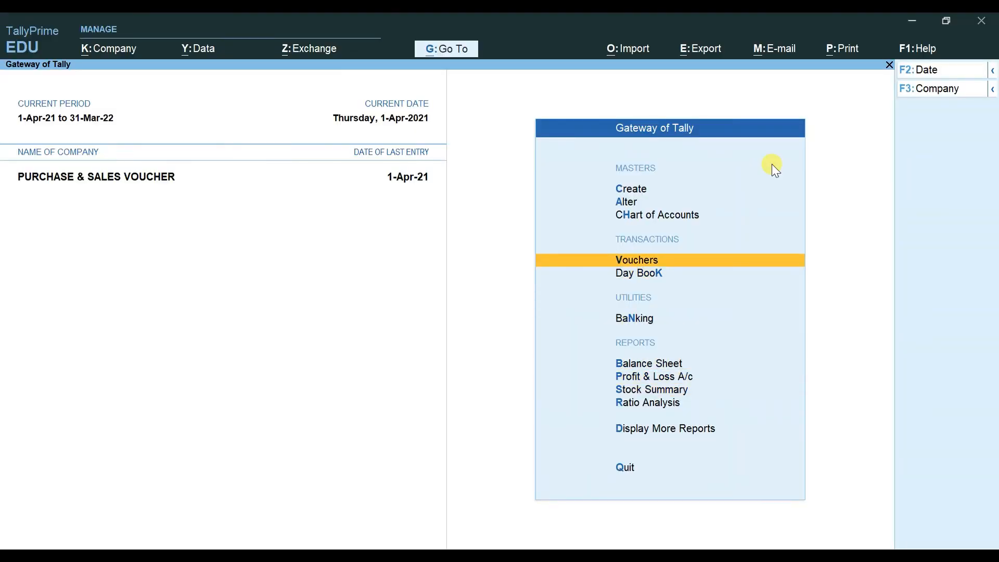
pyautogui.press('Return')
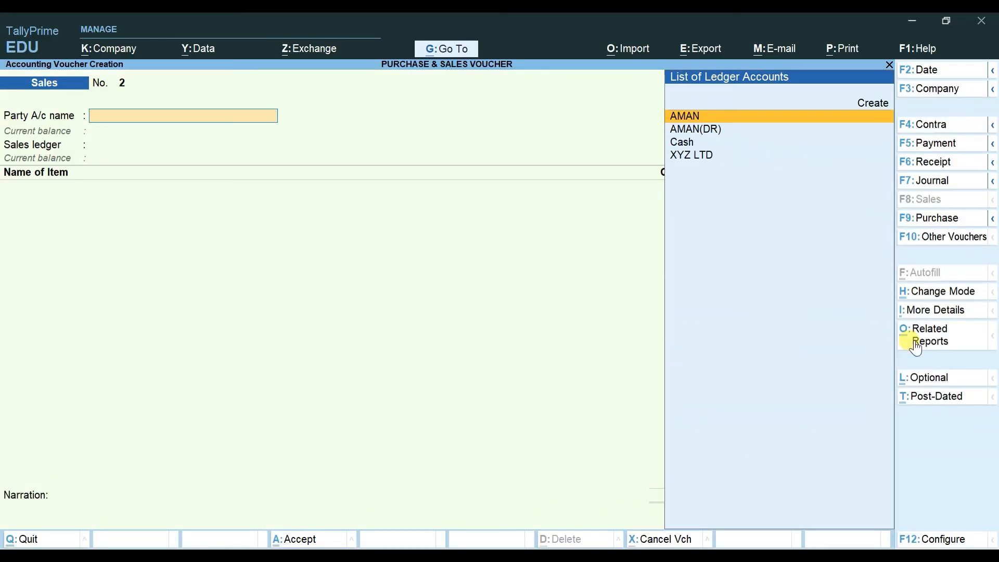
pyautogui.click(934, 291)
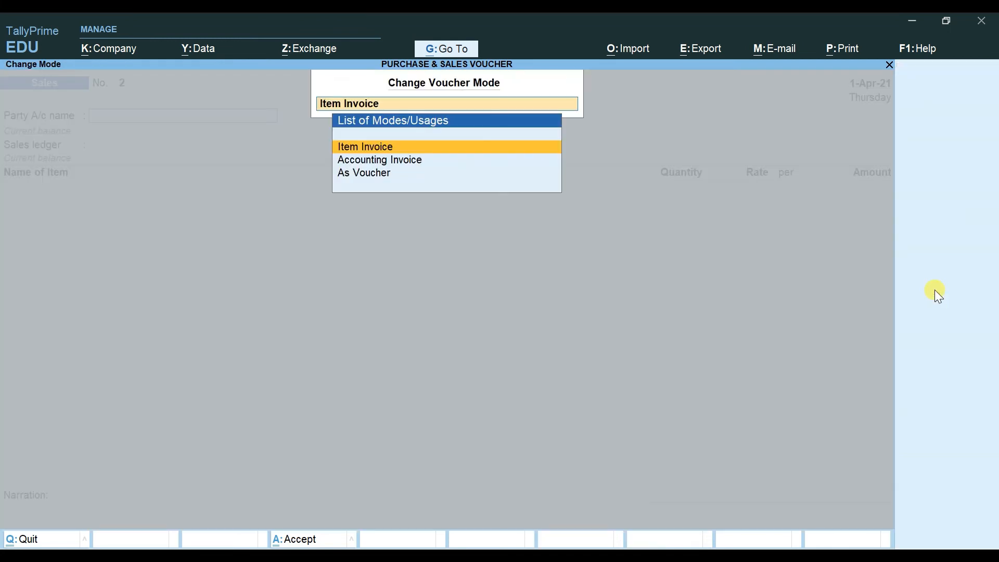
pyautogui.press('Down')
pyautogui.press('Down')
pyautogui.press('Up')
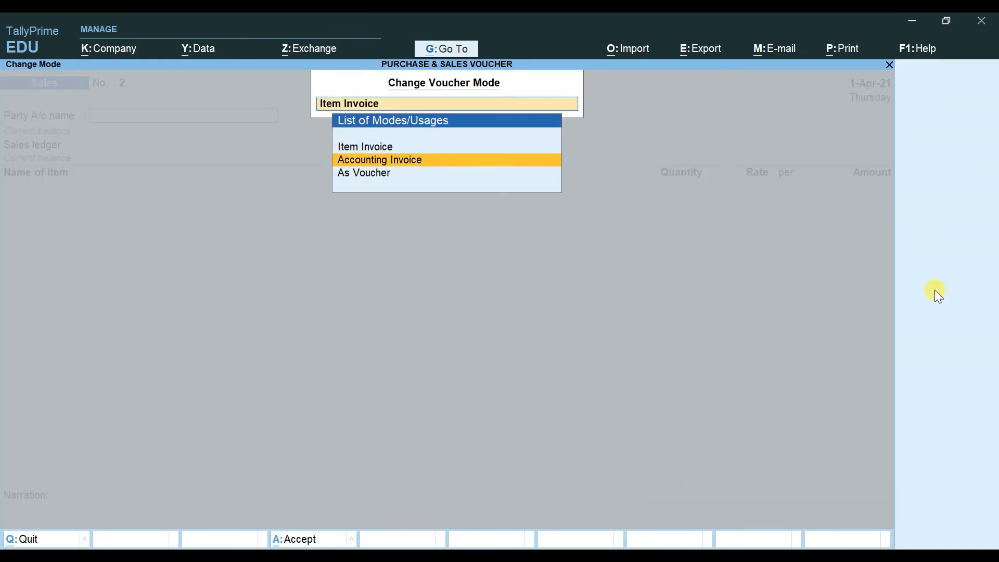
pyautogui.press('Return')
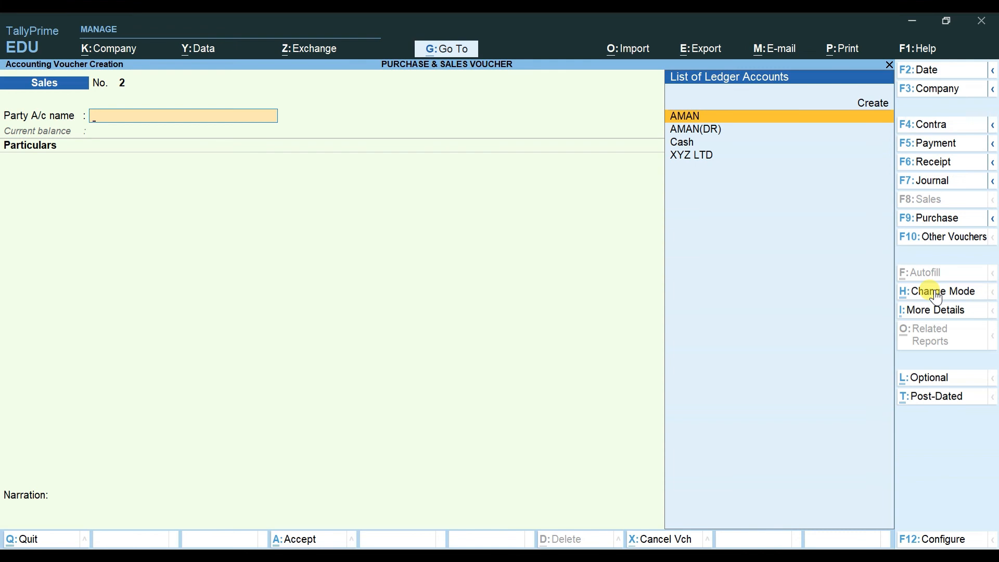
# Step: Create the party ledger KKM LTD under Sundry Debtors, keeping the remaining details at their defaults
pyautogui.hotkey('alt', 'c')
pyautogui.write('KKM LTD')
pyautogui.press('Return')
pyautogui.press('Return')
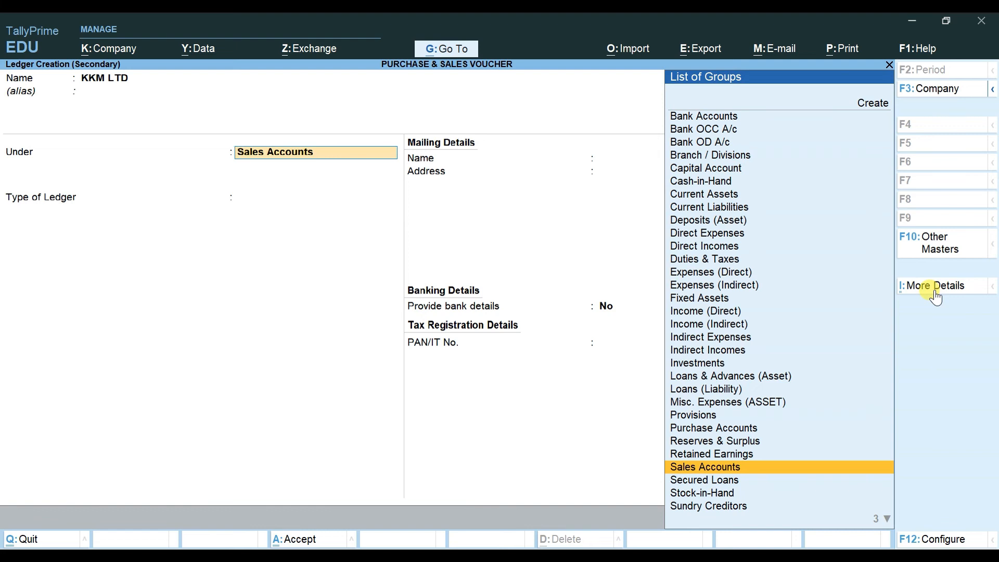
pyautogui.write('SUN')
pyautogui.press('Down')
pyautogui.press('Return')
pyautogui.press('Return')
pyautogui.press('Return')
pyautogui.press('Return')
pyautogui.press('Return')
pyautogui.press('Return')
pyautogui.press('Return')
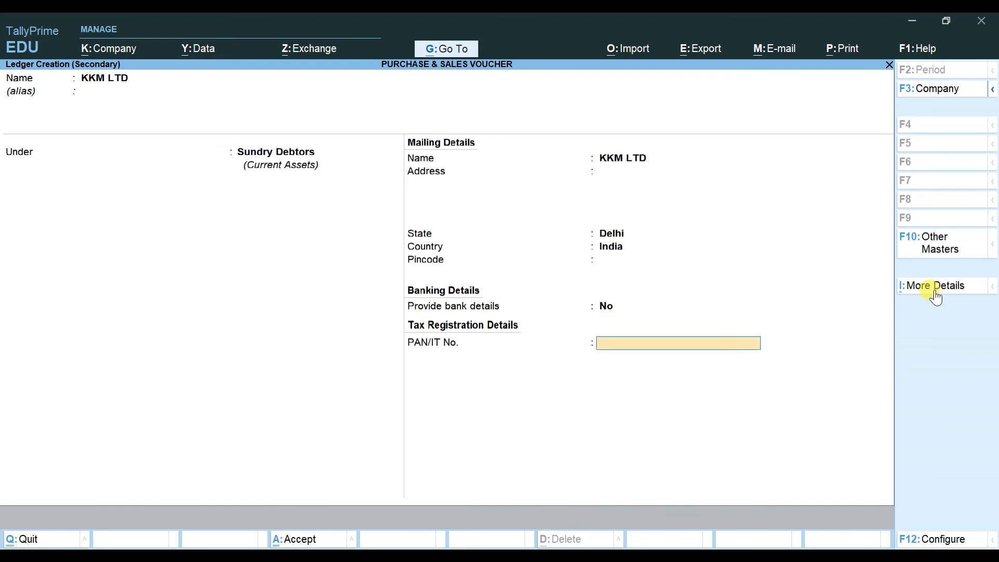
pyautogui.press('Return')
pyautogui.press('Return')
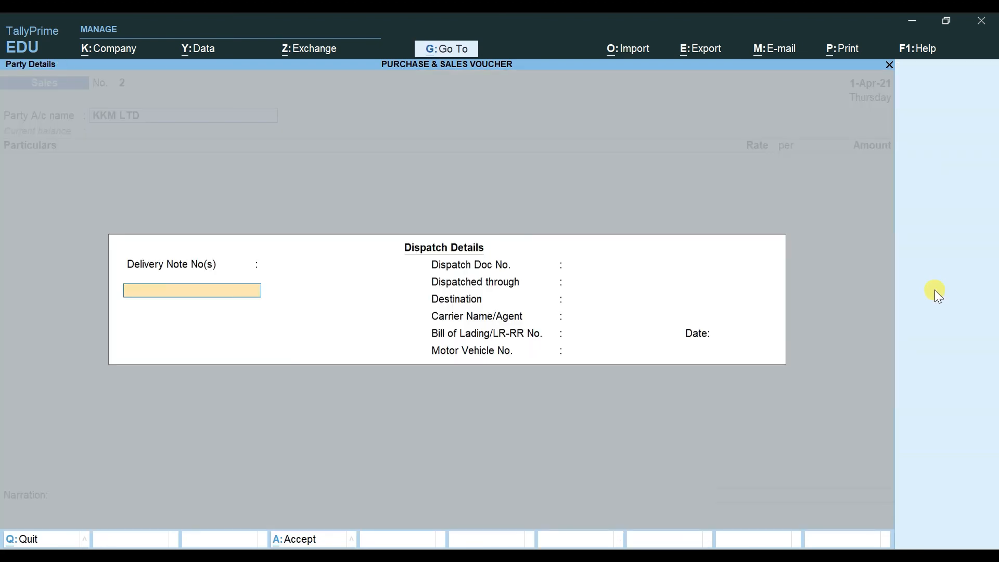
# Step: Leave the dispatch details blank and the party details for KKM LTD as offered, continuing to the voucher's particulars
pyautogui.press('Return')
pyautogui.press('Return')
pyautogui.press('Return')
pyautogui.press('Return')
pyautogui.press('Return')
pyautogui.press('Return')
pyautogui.press('Return')
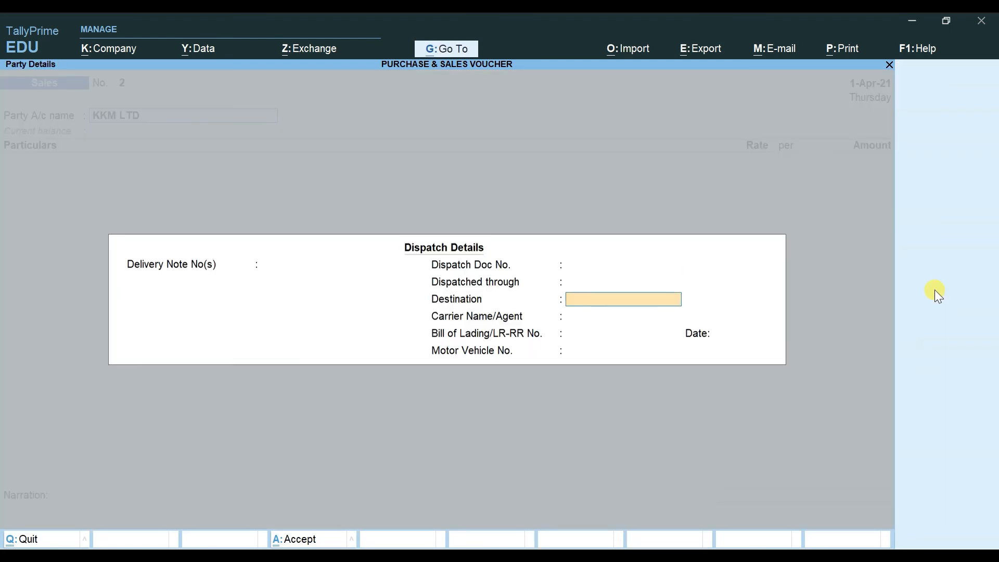
pyautogui.press('Return')
pyautogui.press('Return')
pyautogui.press('Return')
pyautogui.press('Return')
pyautogui.press('Return')
pyautogui.press('Return')
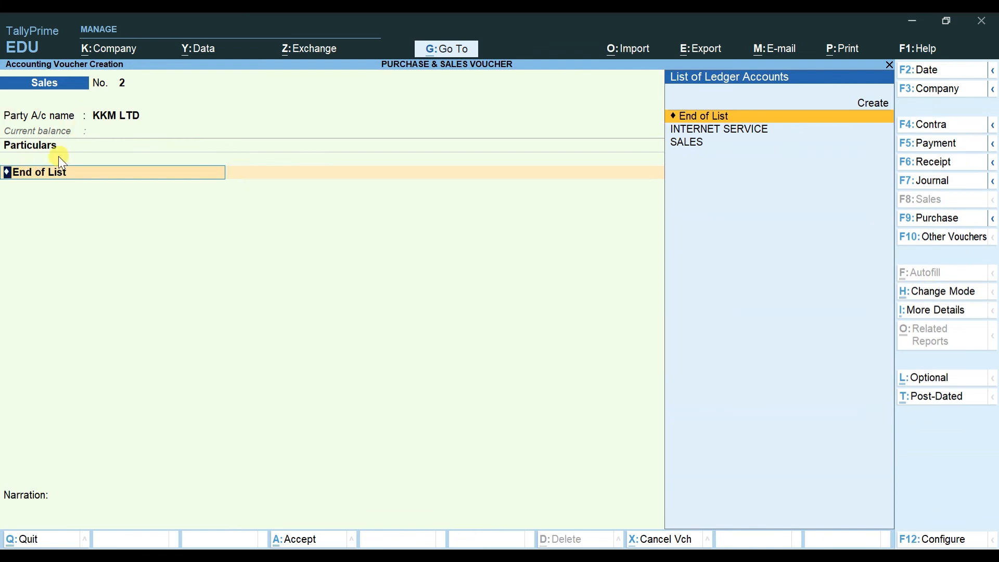
# Step: Start a new ledger from the particulars line and name it CONSULTANT SERVICE
pyautogui.press('alt')
pyautogui.hotkey('alt', 'c')
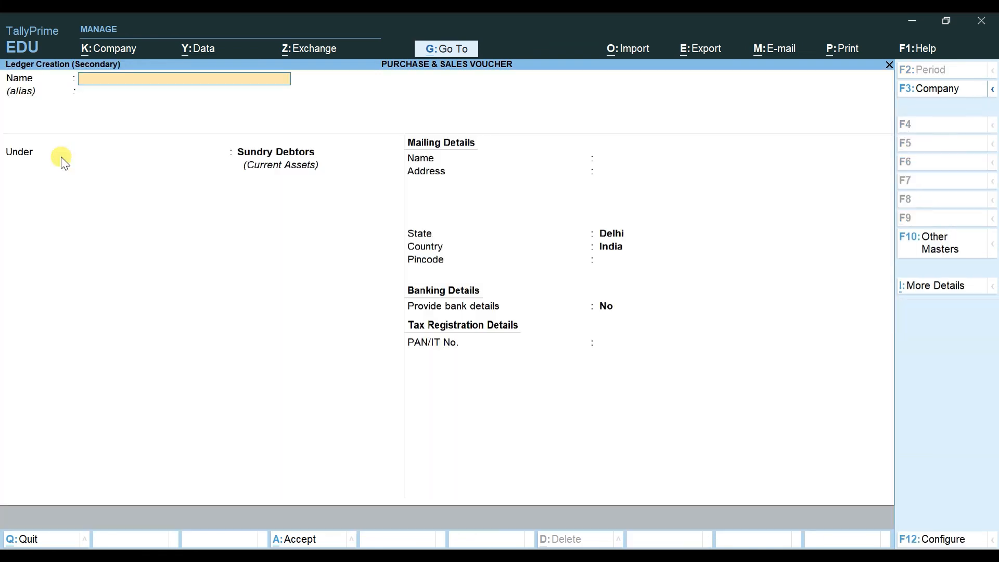
pyautogui.write('CONSULTANT SERIVE')
pyautogui.press('BackSpace')
pyautogui.write('CE')
pyautogui.press('BackSpace')
pyautogui.press('BackSpace')
pyautogui.press('BackSpace')
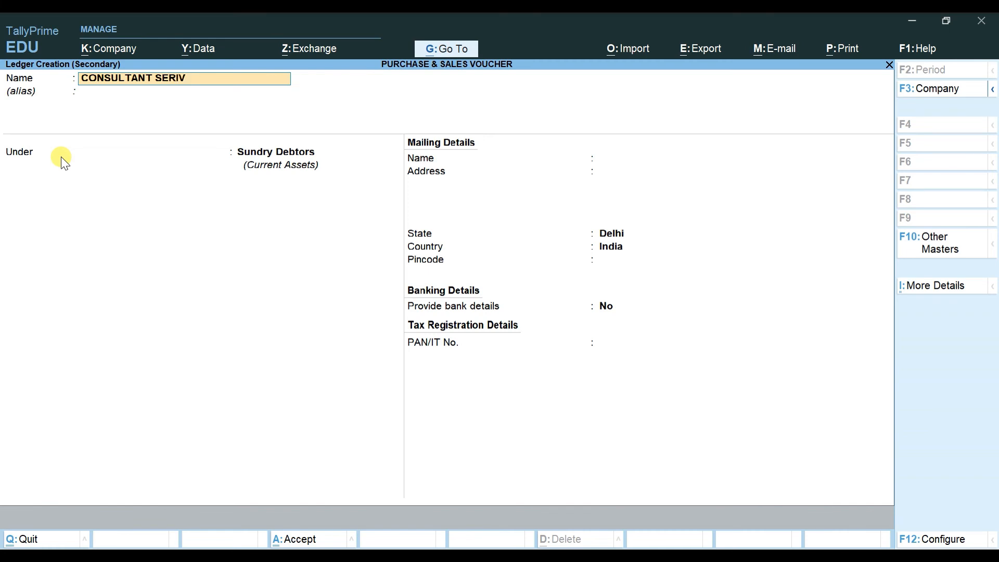
pyautogui.write('VICE')
pyautogui.press('Return')
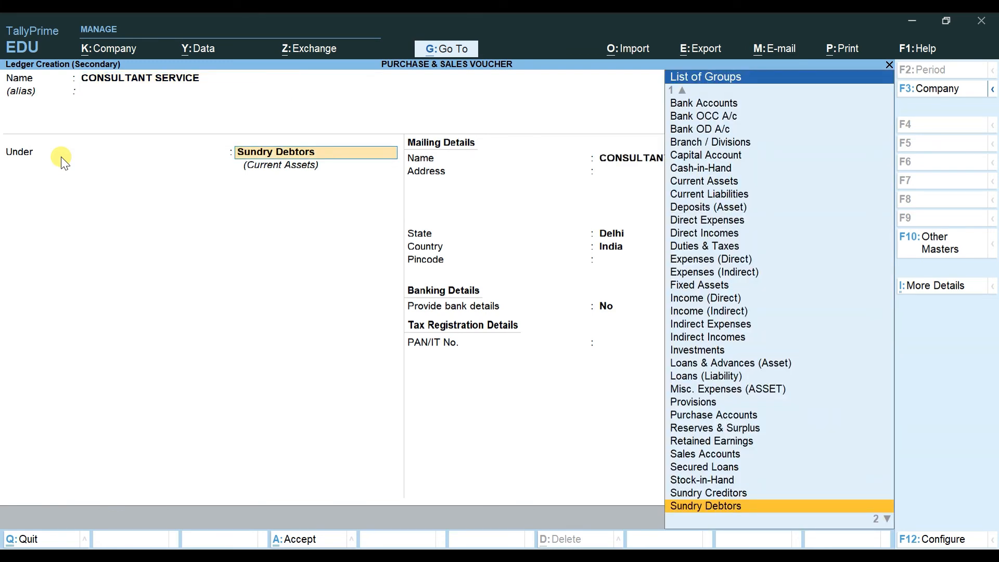
# Step: Place the CONSULTANT SERVICE ledger under Direct Incomes with the ledger type Not Applicable and save it
pyautogui.write('DIR')
pyautogui.press('Down')
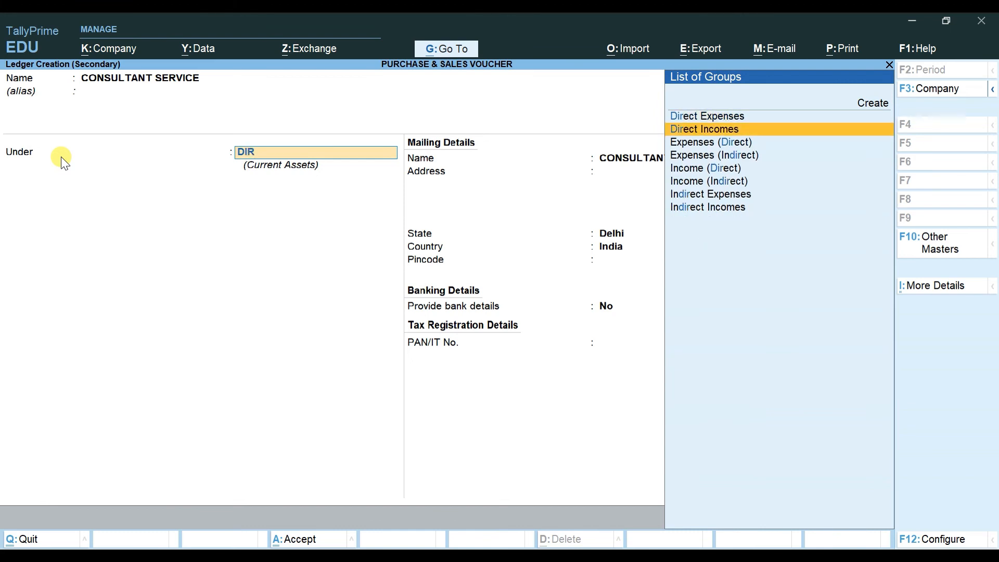
pyautogui.press('Up')
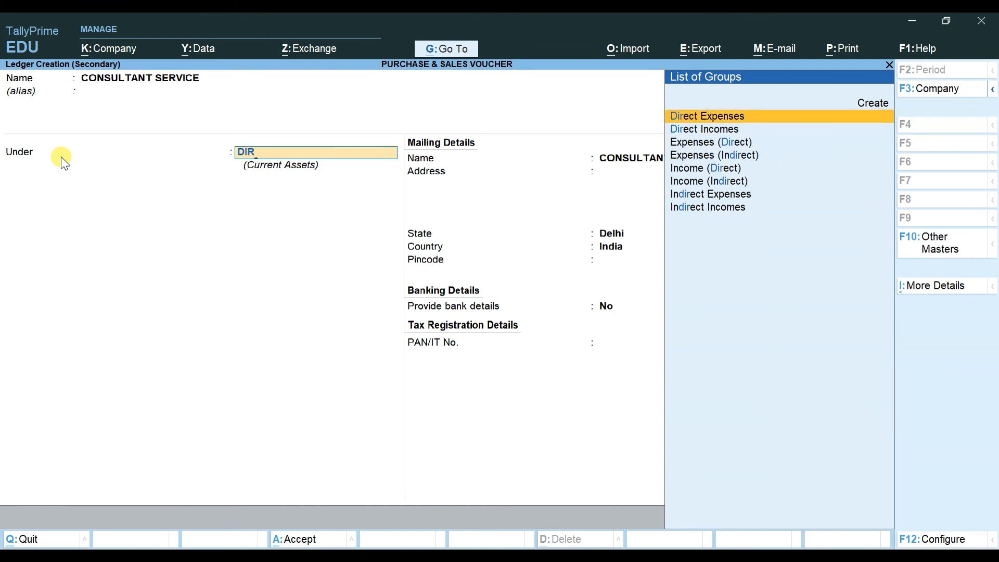
pyautogui.press('Down')
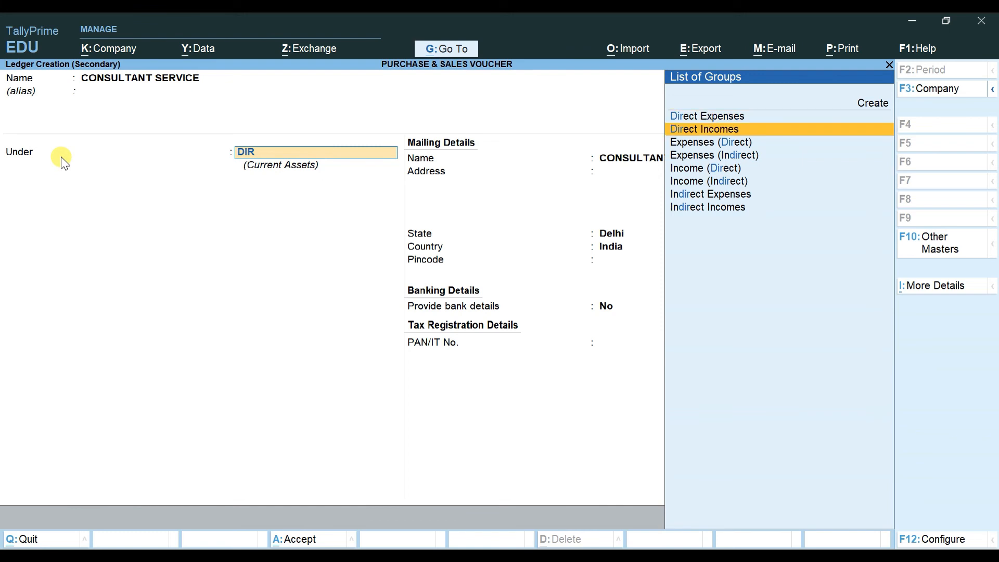
pyautogui.press('Return')
pyautogui.press('Return')
pyautogui.press('Return')
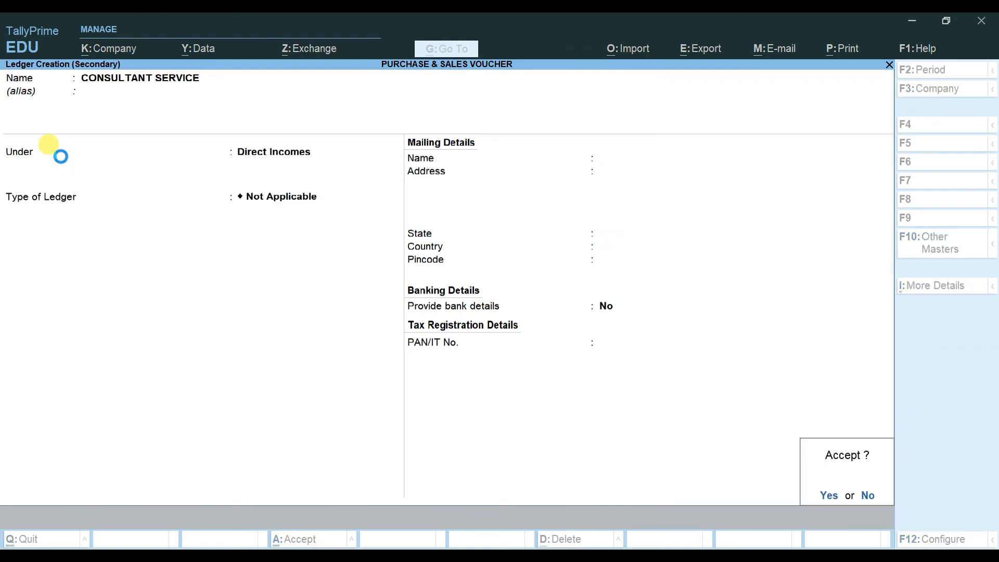
pyautogui.press('Return')
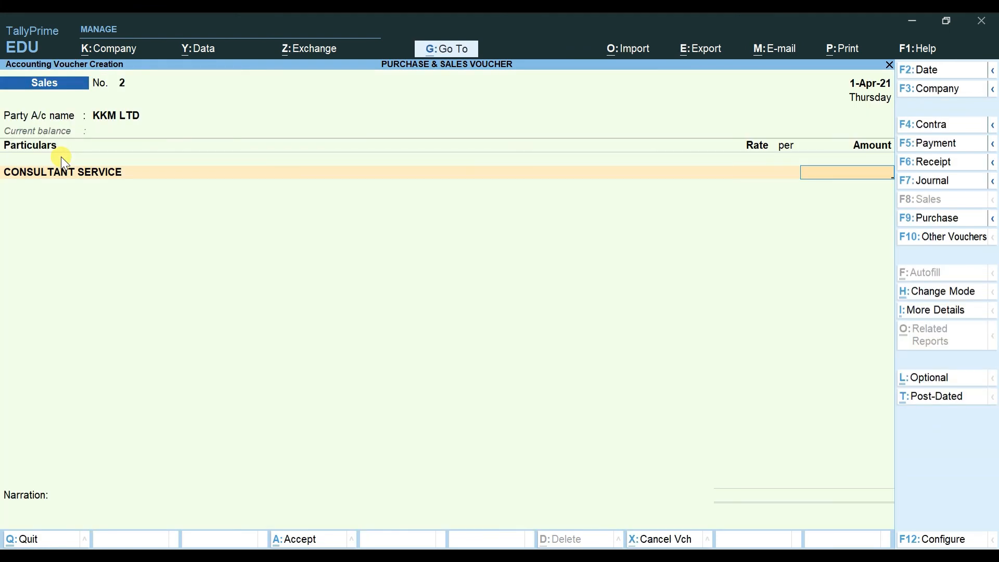
# Step: Enter 5000 as the CONSULTANT SERVICE amount and check the presentation's accounting invoice example
pyautogui.write('5000')
pyautogui.press('alt')
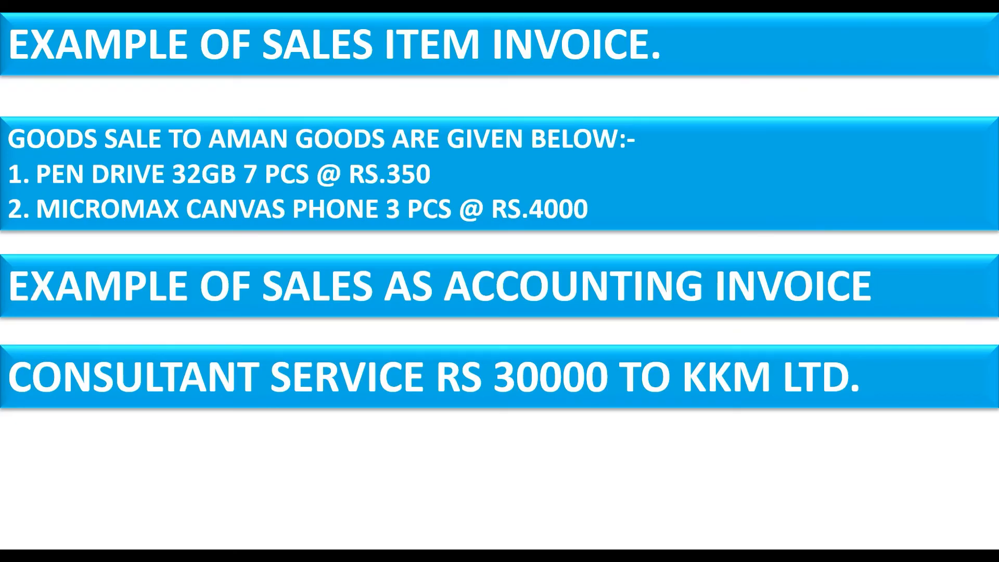
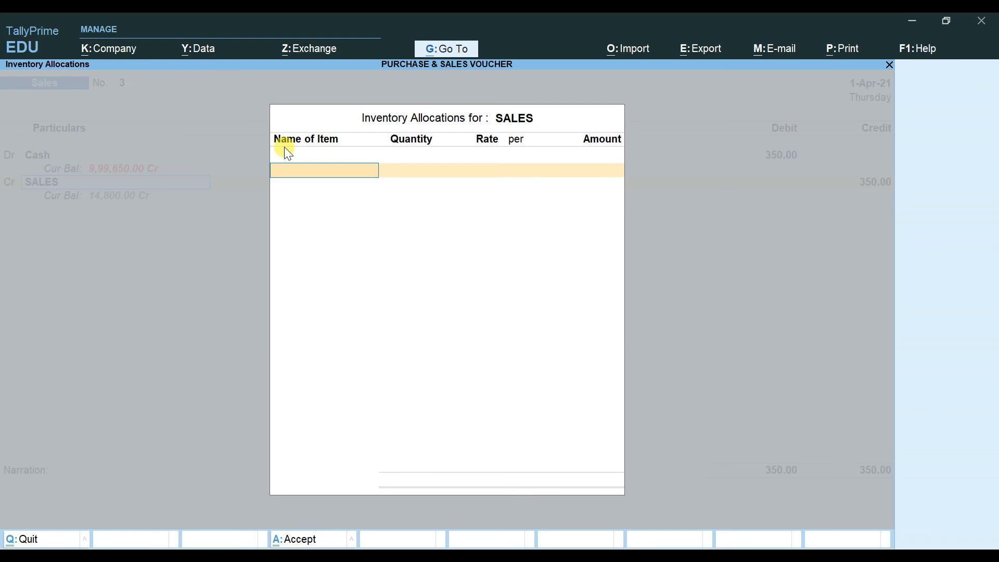
# Step: Leave the inventory allocations for SALES, keep the 350 credit against Cash and save the sales voucher without a narration
pyautogui.press('Escape')
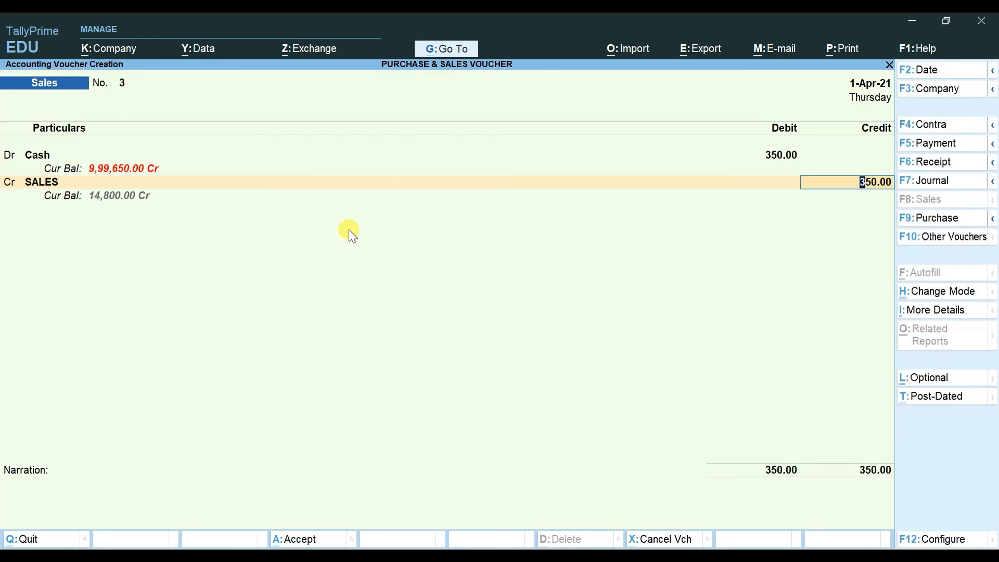
pyautogui.press('Return')
pyautogui.press('Return')
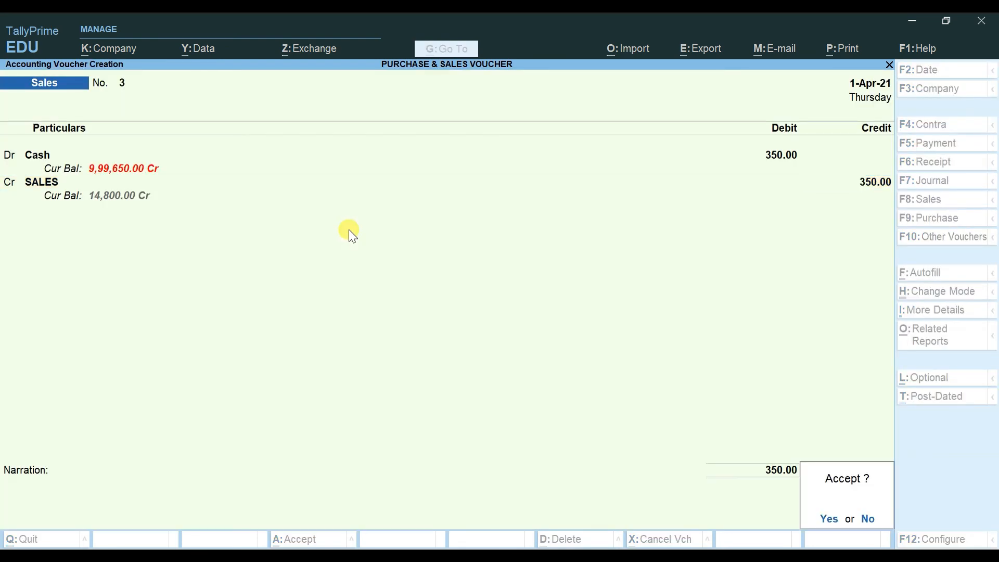
pyautogui.press('Return')
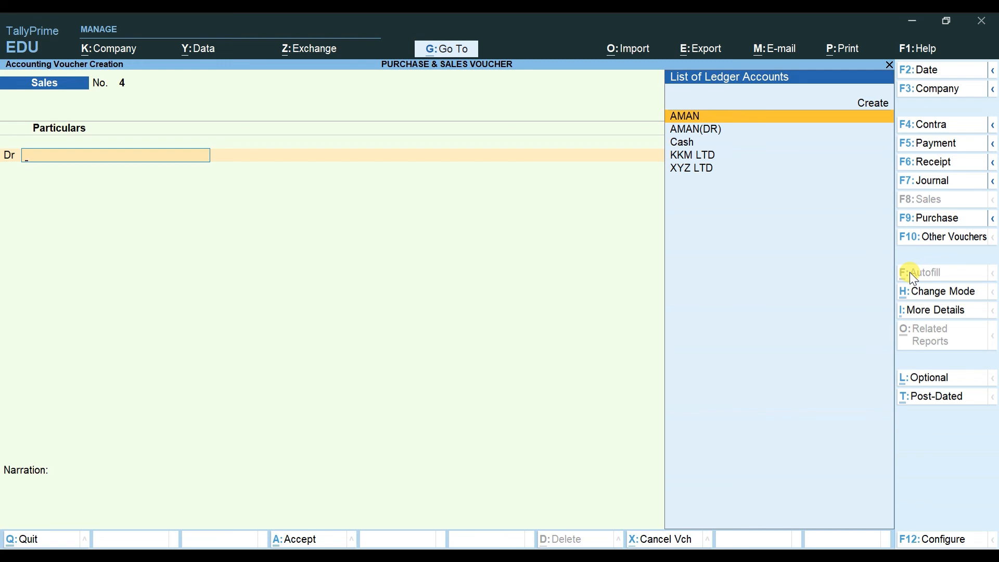
# Step: Check the presentation's pen drive cash sale example and debit the Cash ledger in the new sales voucher, leaving the dispatch and party details unchanged
pyautogui.press('Down')
pyautogui.press('Down')
pyautogui.press('Up')
pyautogui.press('Up')
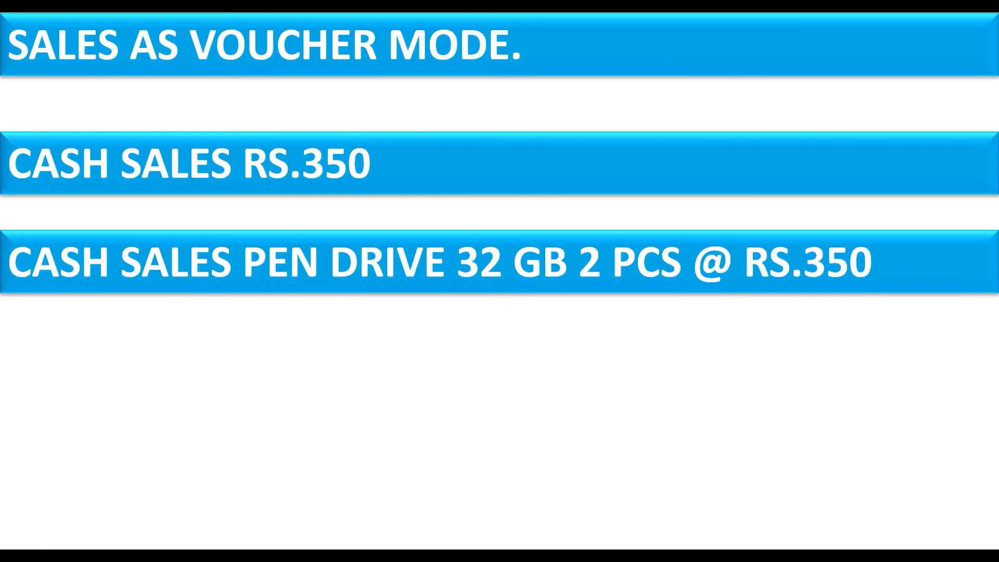
pyautogui.hotkey('alt', 'Tab')
pyautogui.press('Down')
pyautogui.press('Down')
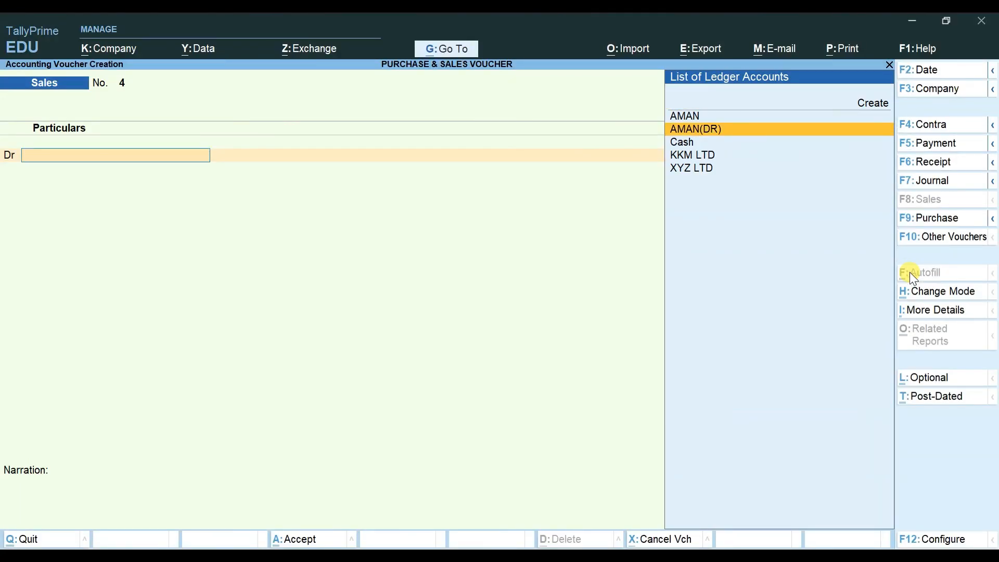
pyautogui.press('Return')
pyautogui.press('Return')
pyautogui.press('Return')
pyautogui.press('Return')
pyautogui.press('Return')
pyautogui.press('Return')
pyautogui.press('Return')
pyautogui.press('Return')
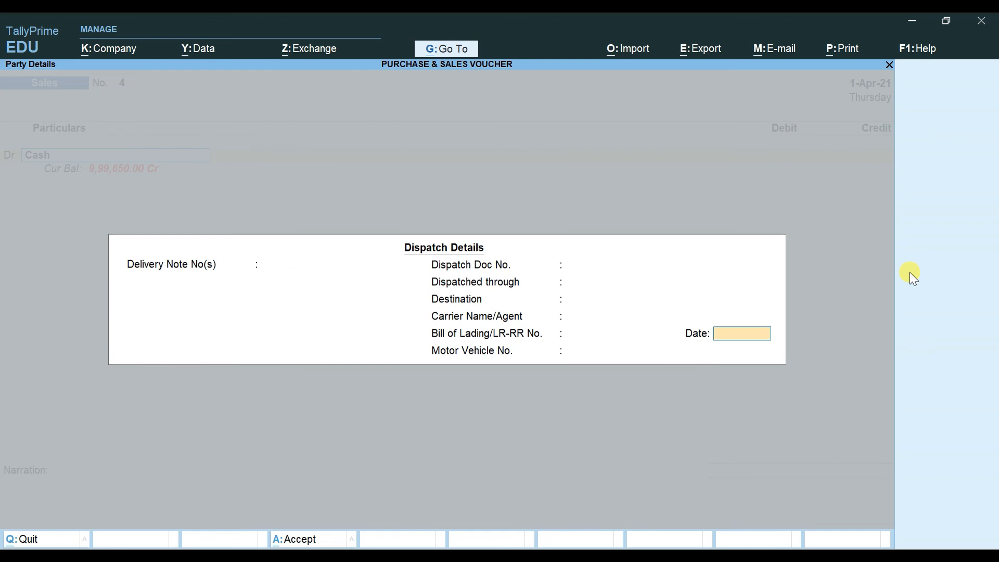
pyautogui.press('Return')
pyautogui.press('Return')
pyautogui.press('Return')
pyautogui.press('Return')
pyautogui.press('Return')
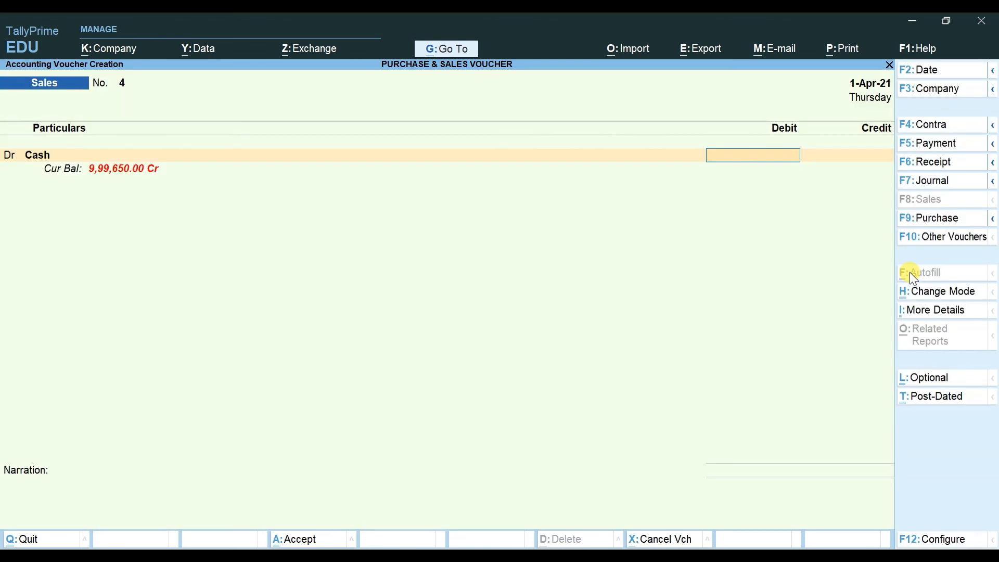
# Step: Recheck the pen drive example in the presentation and enter 700 as the Cash debit amount
pyautogui.hotkey('alt', 'Tab')
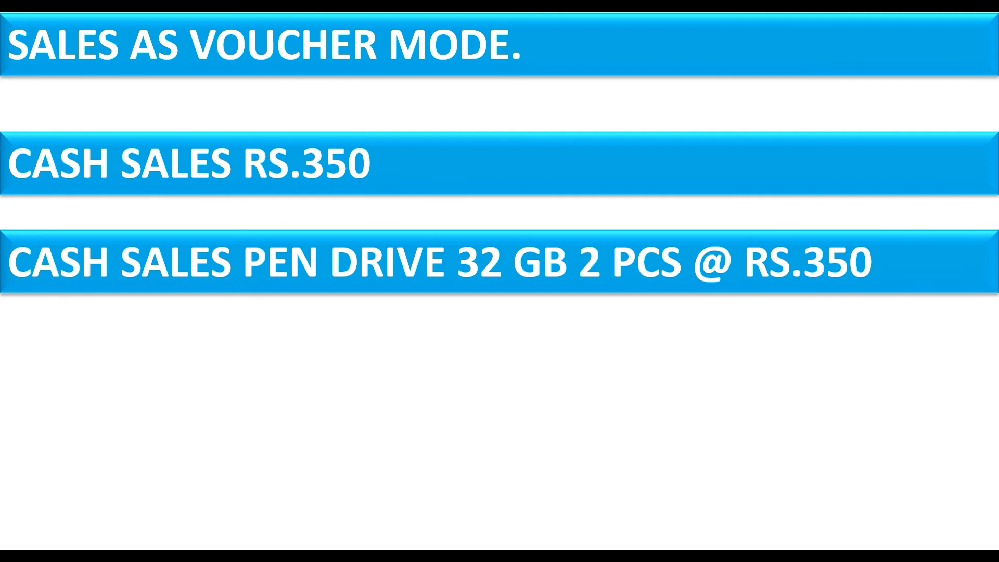
pyautogui.hotkey('alt', 'Tab')
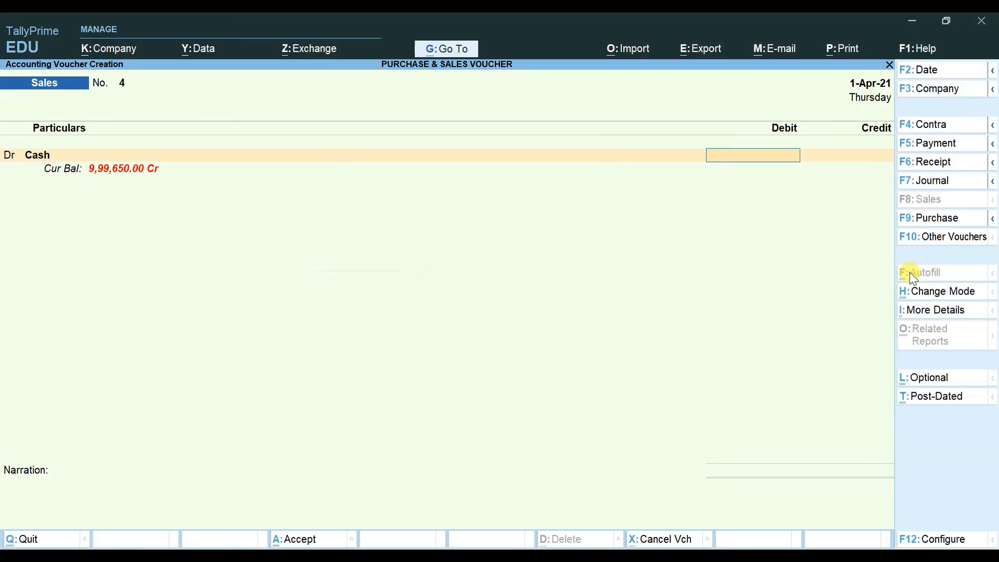
pyautogui.write('700')
pyautogui.press('Return')
pyautogui.press('Return')
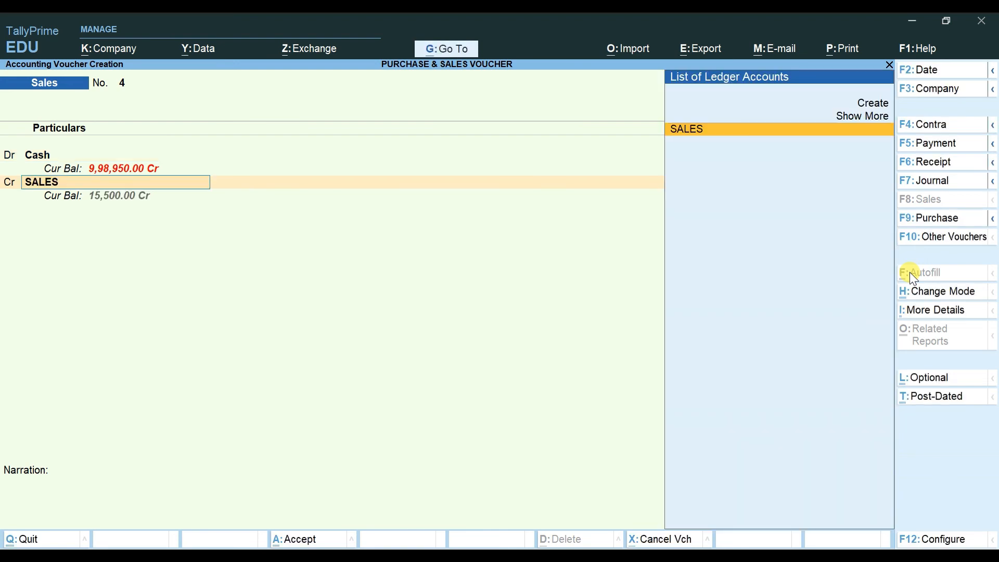
# Step: Credit the SALES ledger and allocate 2 PCS of PENDRIVE 32GB to it at a rate of 350
pyautogui.press('Return')
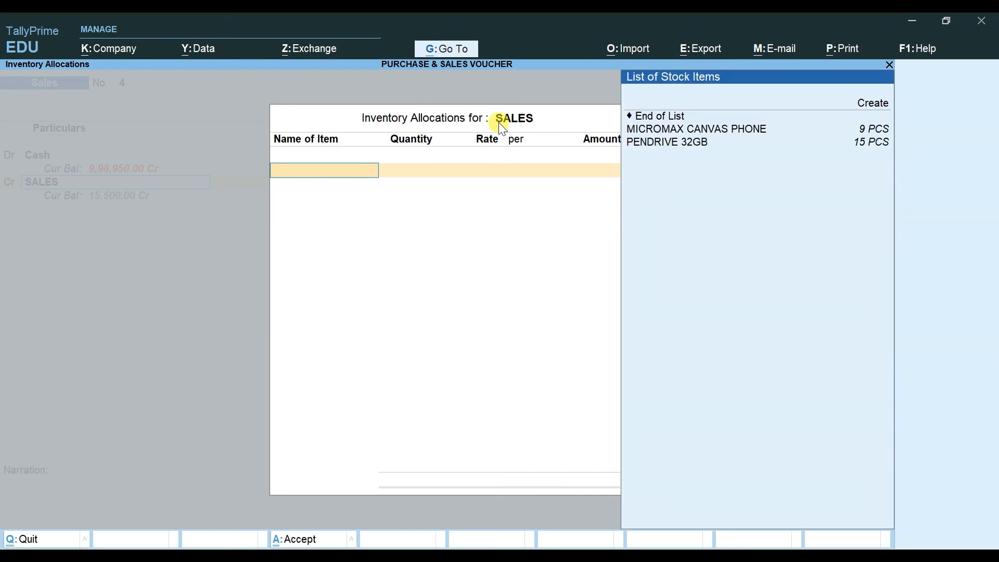
pyautogui.press('Down')
pyautogui.press('Down')
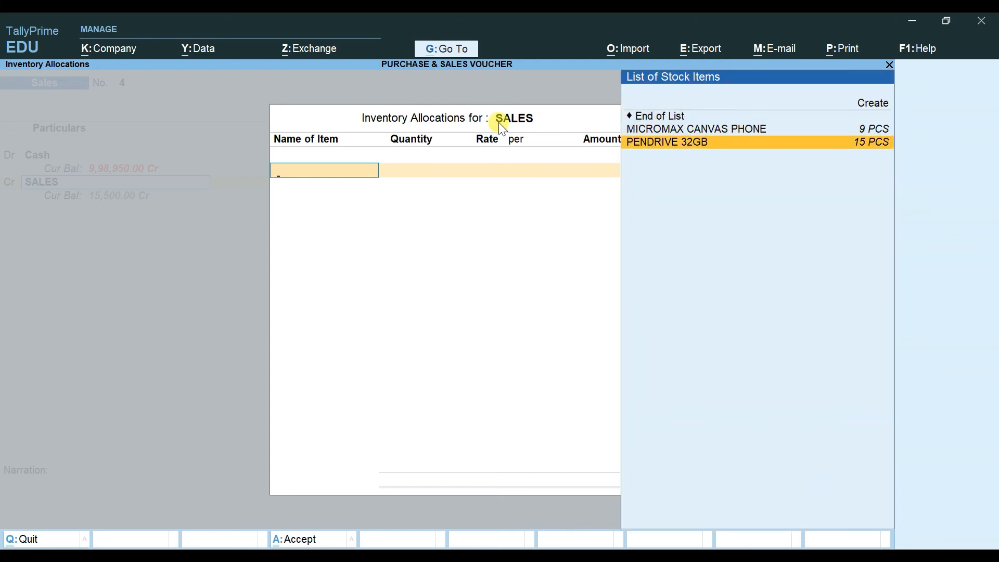
pyautogui.press('Return')
pyautogui.write('2')
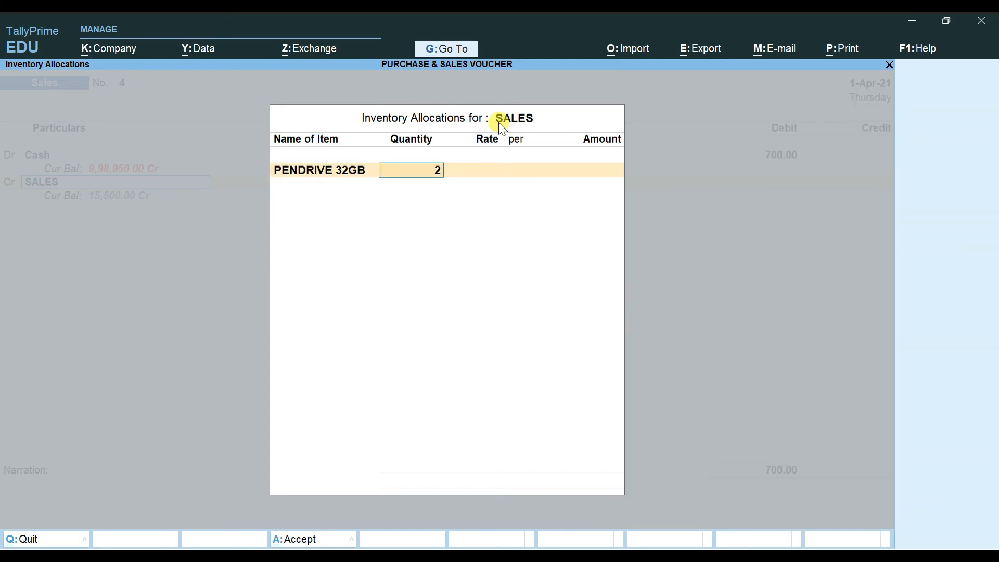
pyautogui.press('Return')
pyautogui.press('Return')
pyautogui.press('Return')
pyautogui.press('Return')
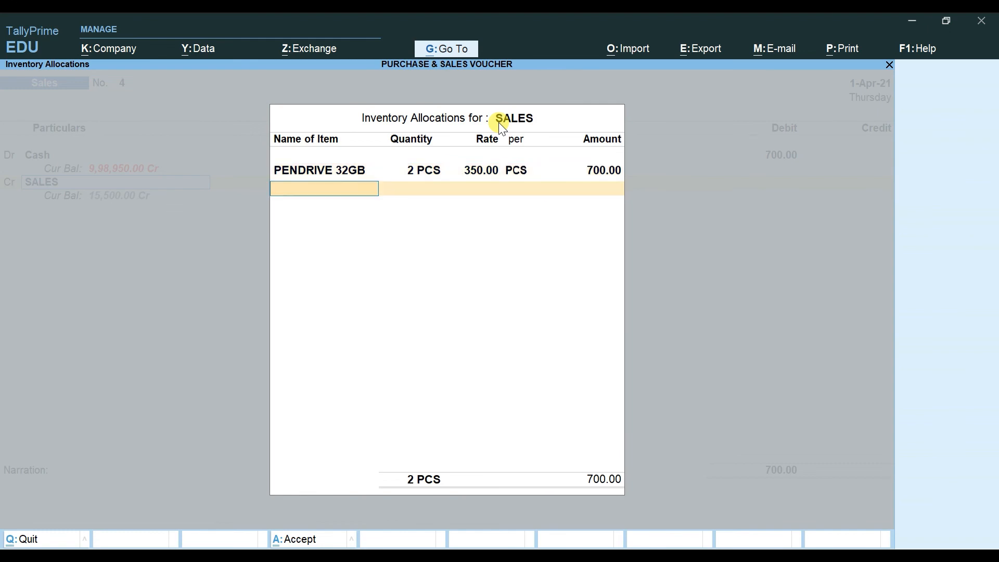
pyautogui.press('Return')
pyautogui.press('Return')
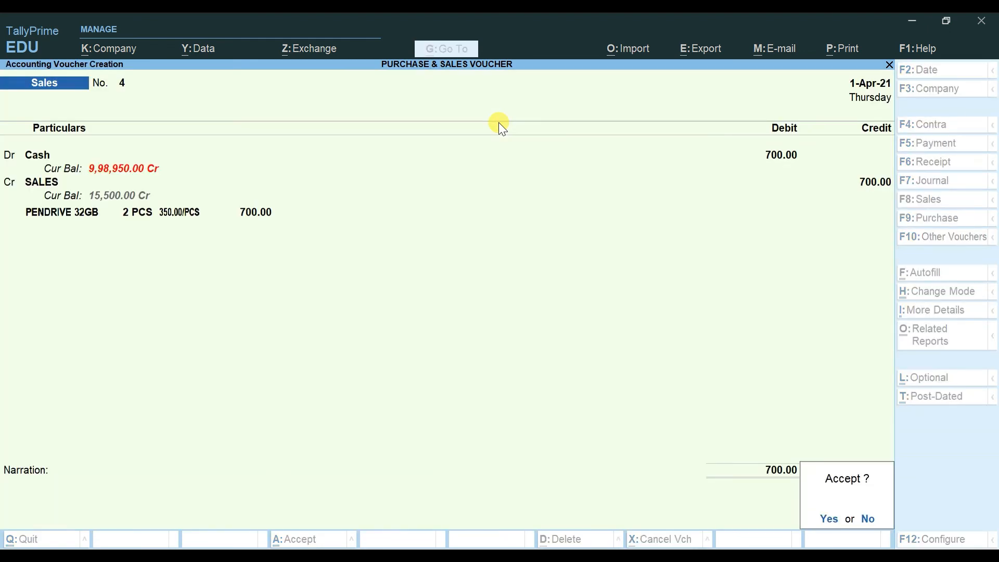
# Step: Go back over the PENDRIVE 32GB allocation line and save the sales voucher without a narration
pyautogui.press('n')
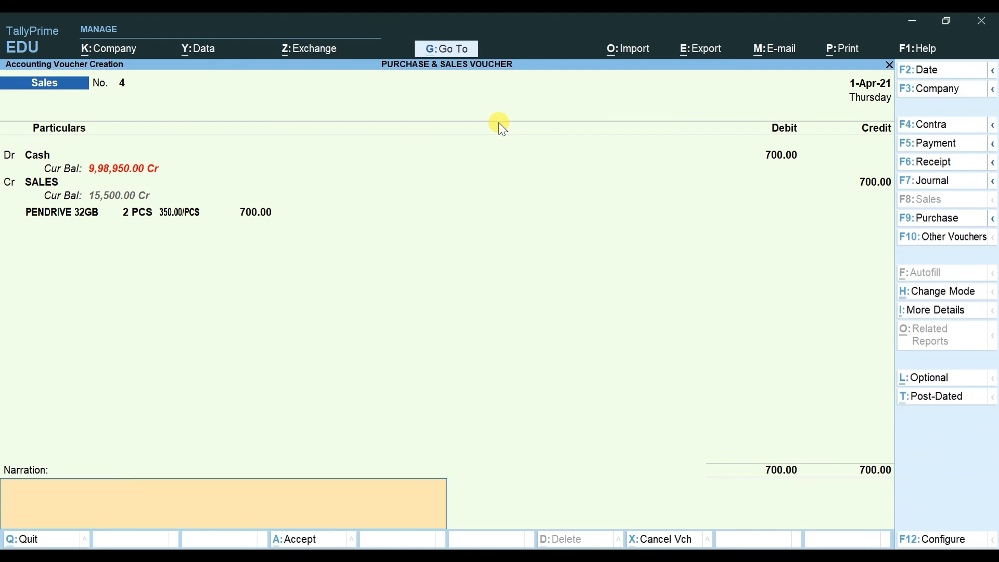
pyautogui.press('BackSpace')
pyautogui.press('BackSpace')
pyautogui.press('BackSpace')
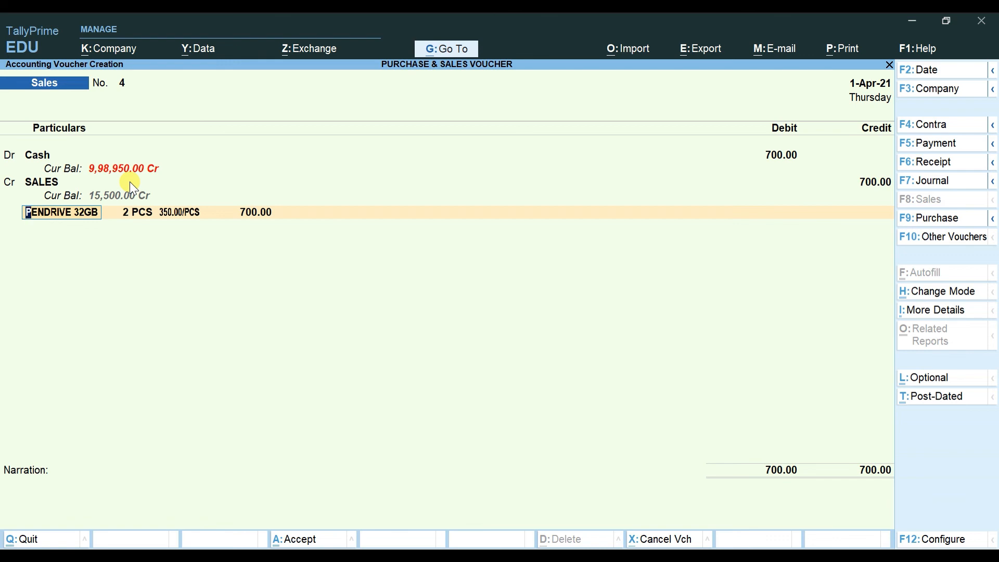
pyautogui.press('Return')
pyautogui.press('Return')
pyautogui.press('Return')
pyautogui.press('Return')
pyautogui.press('Return')
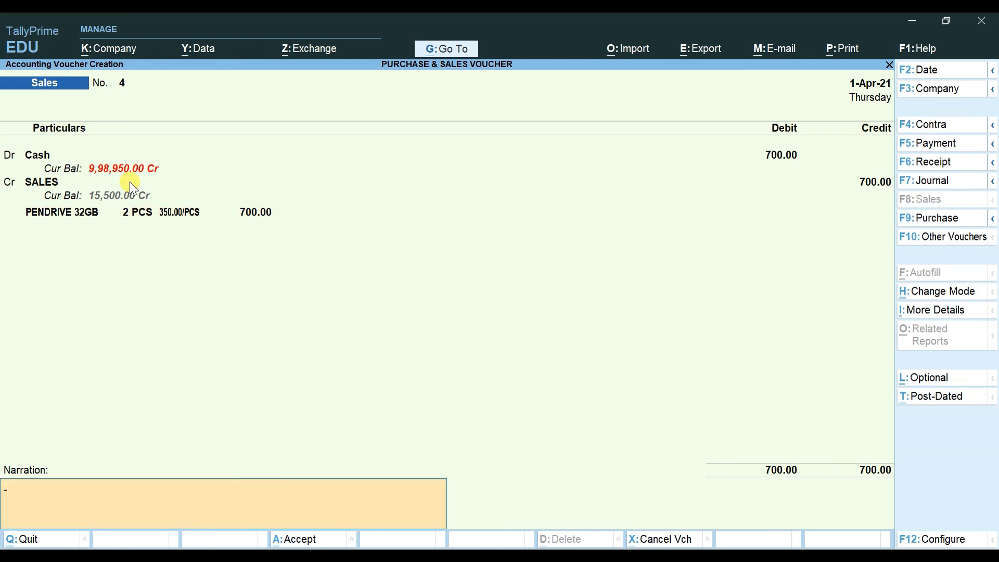
pyautogui.press('Return')
pyautogui.press('Return')
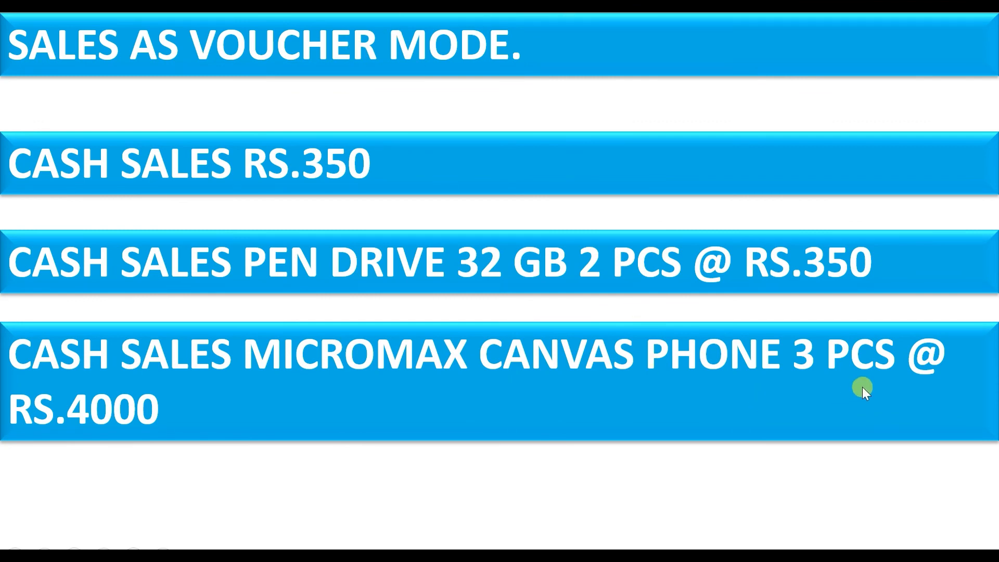
# Step: Debit the Cash ledger in the next sales voucher for the Micromax phone sale, leaving the dispatch and party details unchanged
pyautogui.hotkey('alt', 'Tab')
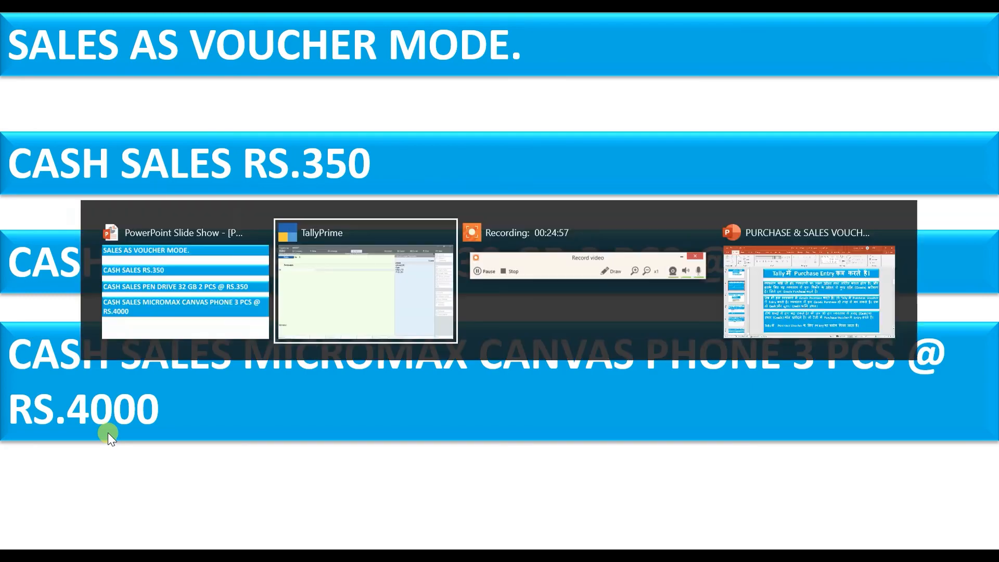
pyautogui.press('Down')
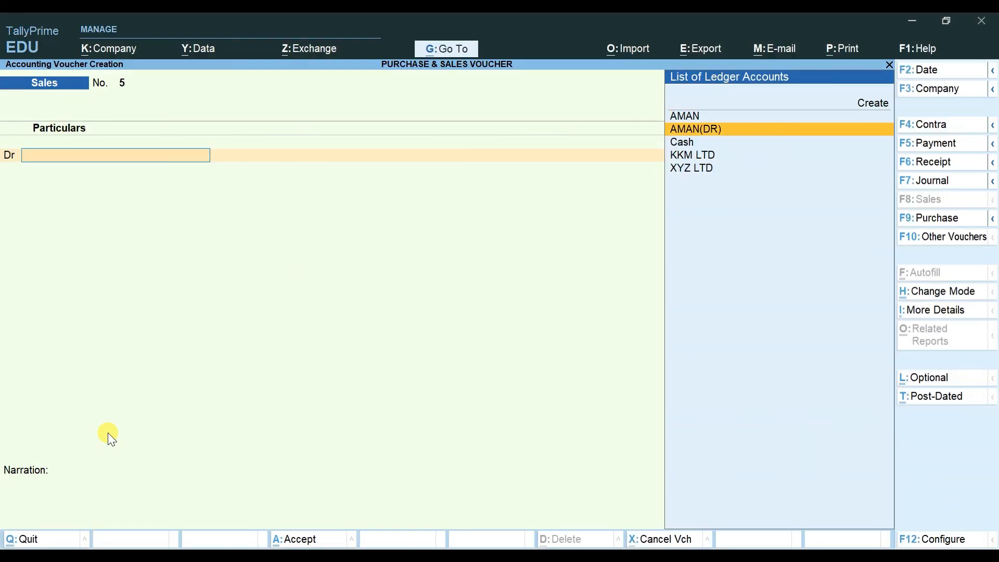
pyautogui.press('Down')
pyautogui.press('Return')
pyautogui.press('Return')
pyautogui.press('Return')
pyautogui.press('Return')
pyautogui.press('Return')
pyautogui.press('Return')
pyautogui.press('Return')
pyautogui.press('Return')
pyautogui.press('Return')
pyautogui.press('Return')
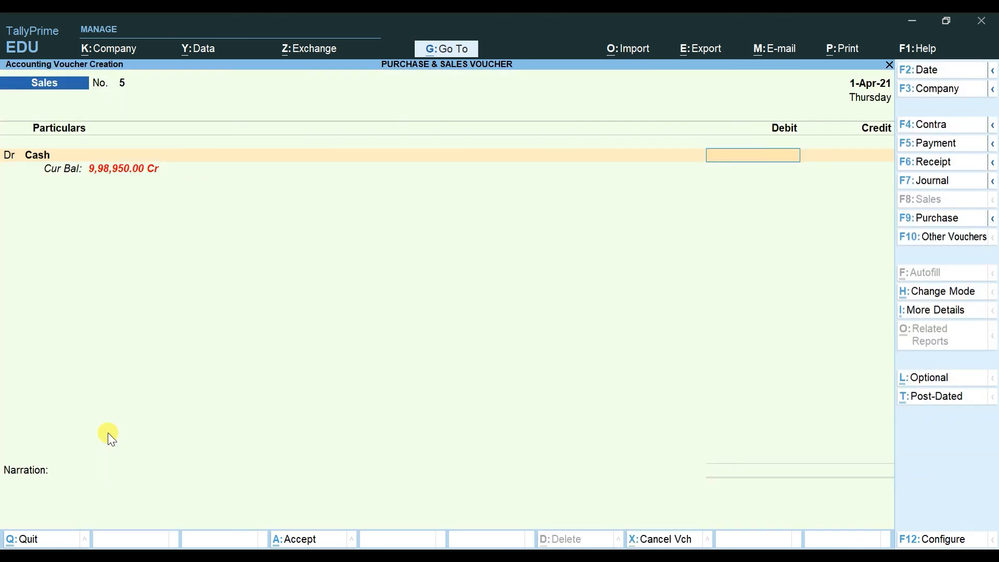
# Step: Enter 4000 as the Cash debit amount and check the Micromax phone example in the presentation
pyautogui.write('3')
pyautogui.press('BackSpace')
pyautogui.write('4000')
pyautogui.press('Return')
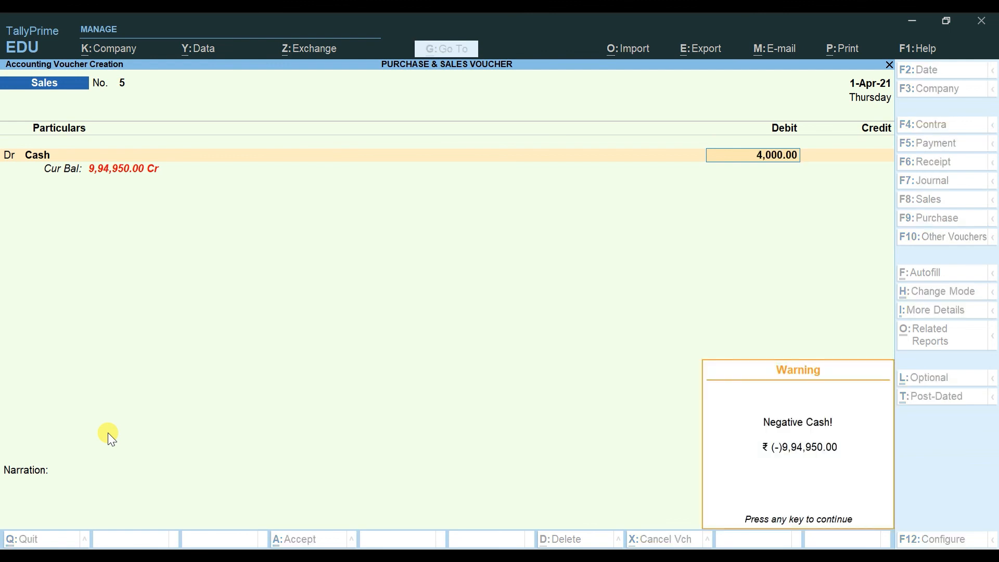
pyautogui.press('Return')
pyautogui.hotkey('alt', 'Tab')
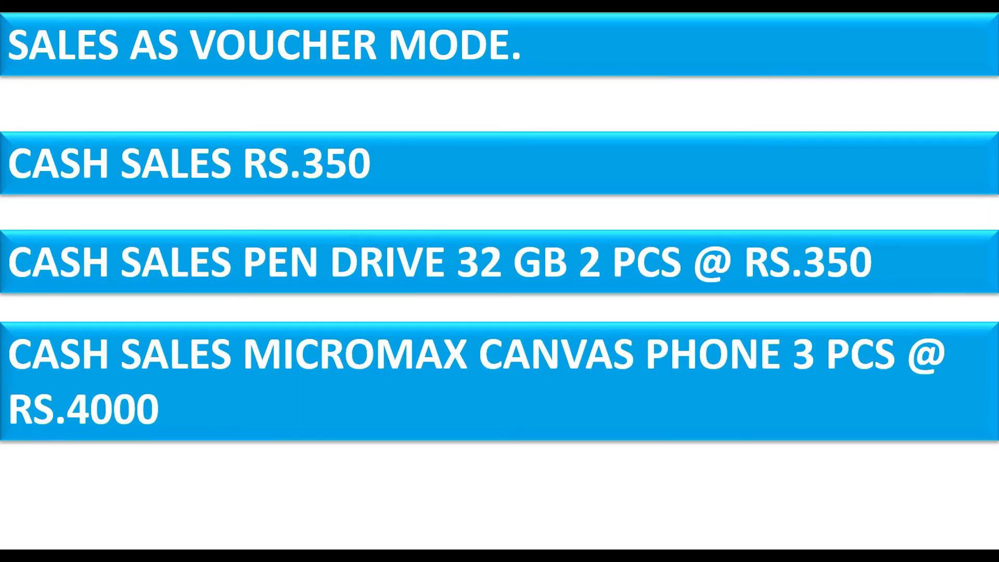
pyautogui.hotkey('alt', 'Tab')
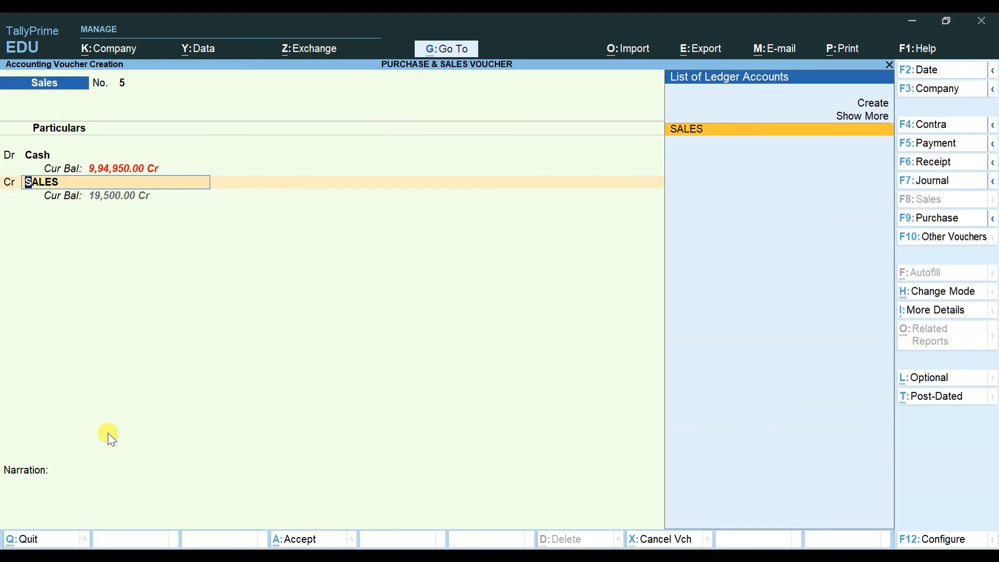
# Step: Credit the SALES ledger and allocate 3 PCS of MICROMAX CANVAS PHONE to it at a rate of 4,000
pyautogui.press('Return')
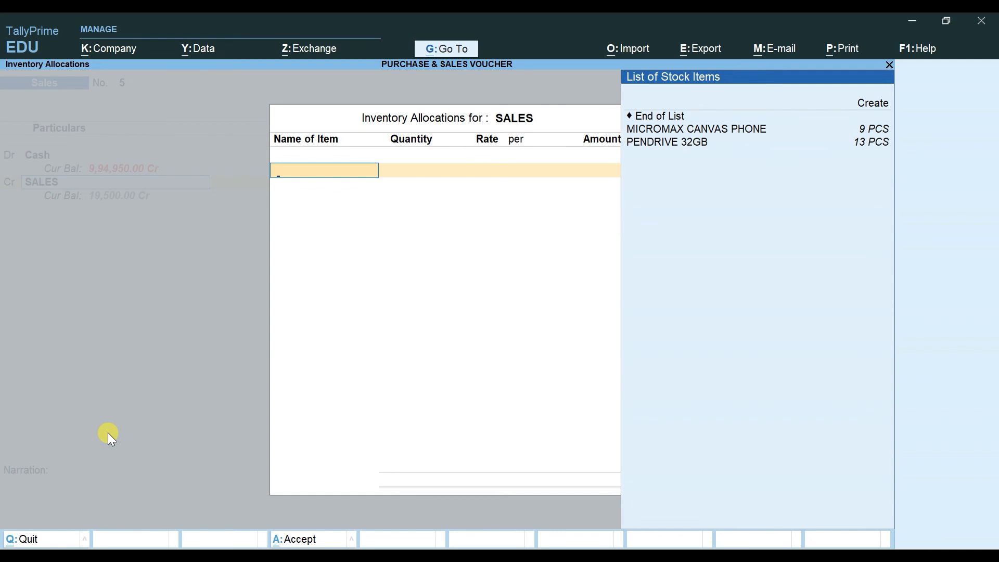
pyautogui.press('Down')
pyautogui.press('Down')
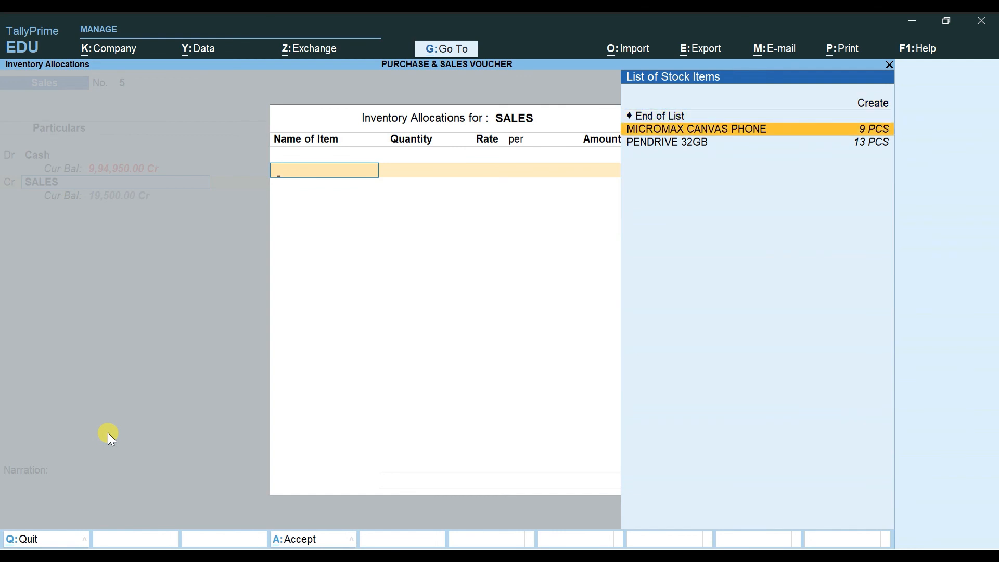
pyautogui.press('Return')
pyautogui.write('3')
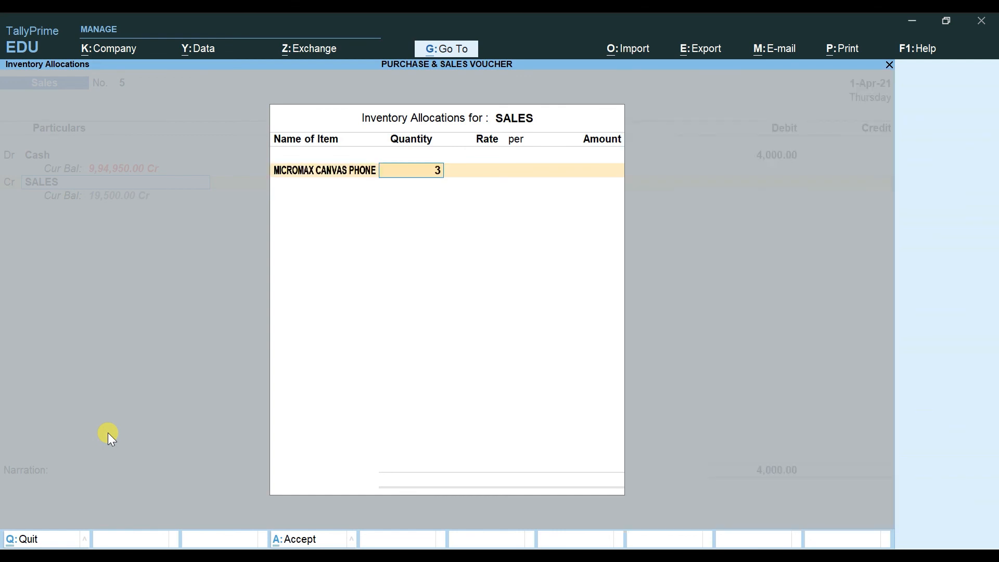
pyautogui.press('Return')
pyautogui.press('Return')
pyautogui.press('Return')
pyautogui.press('Return')
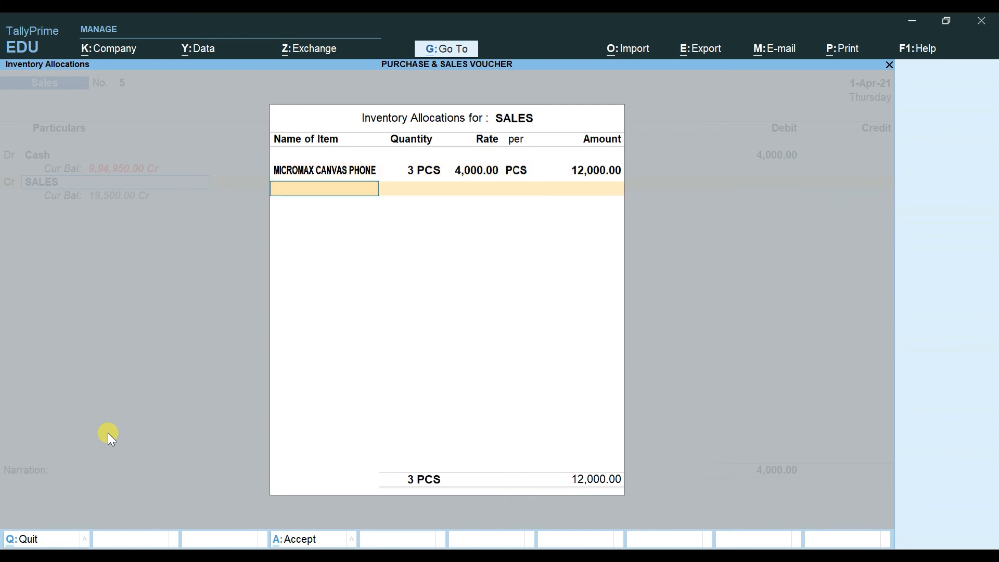
pyautogui.press('Return')
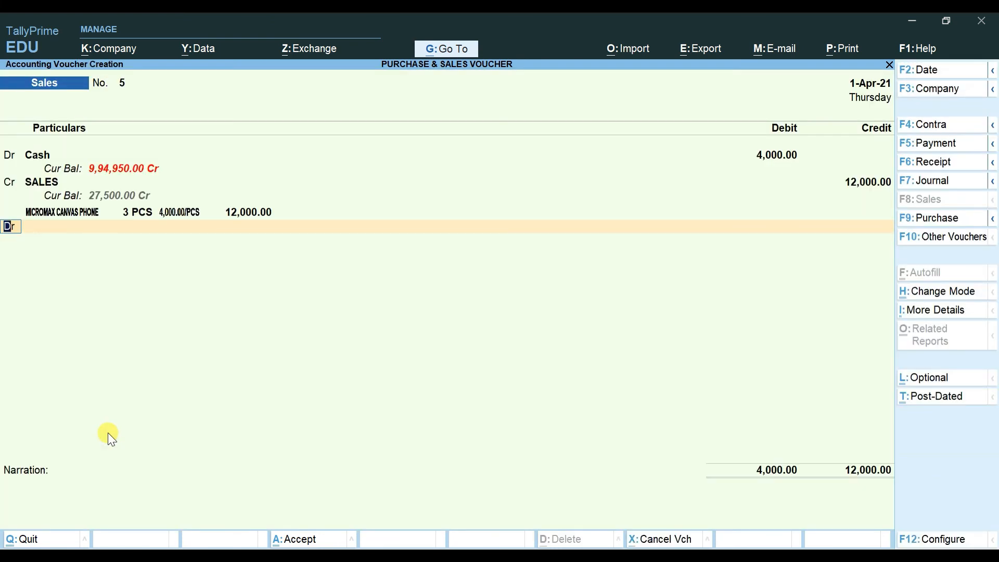
# Step: Return to the Cash line and correct its debit amount to 12000
pyautogui.press('BackSpace')
pyautogui.press('BackSpace')
pyautogui.press('BackSpace')
pyautogui.press('BackSpace')
pyautogui.press('BackSpace')
pyautogui.press('BackSpace')
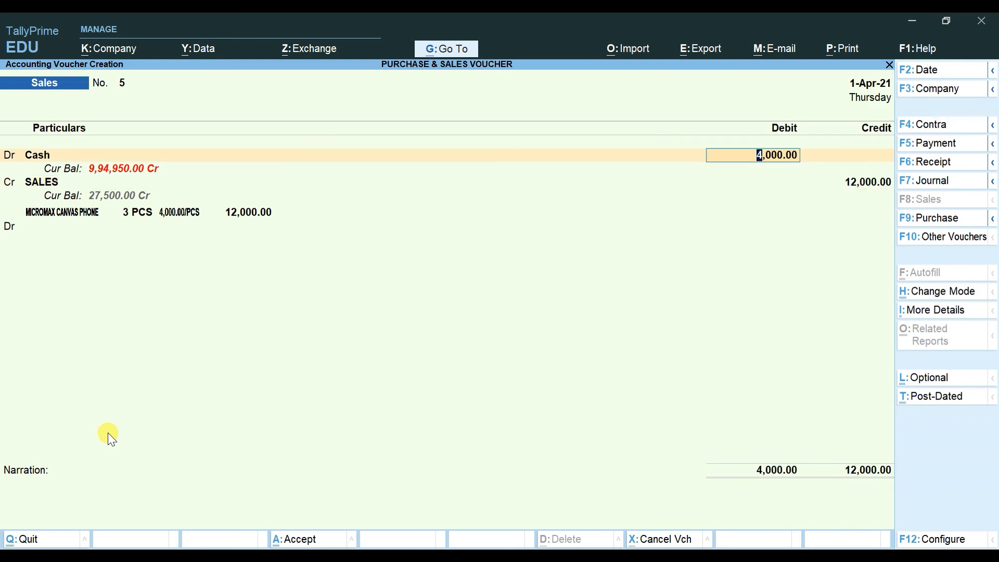
pyautogui.write('120000')
pyautogui.press('BackSpace')
pyautogui.press('Return')
pyautogui.press('Return')
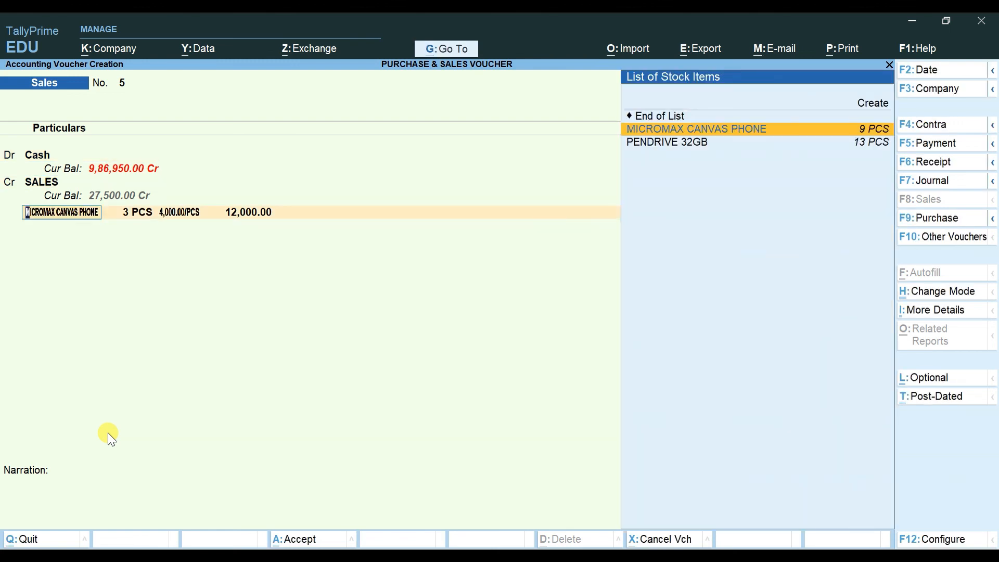
# Step: Keep the MICROMAX CANVAS PHONE allocation as entered and save the sales voucher without a narration
pyautogui.press('Return')
pyautogui.press('Return')
pyautogui.press('Return')
pyautogui.press('Return')
pyautogui.press('Return')
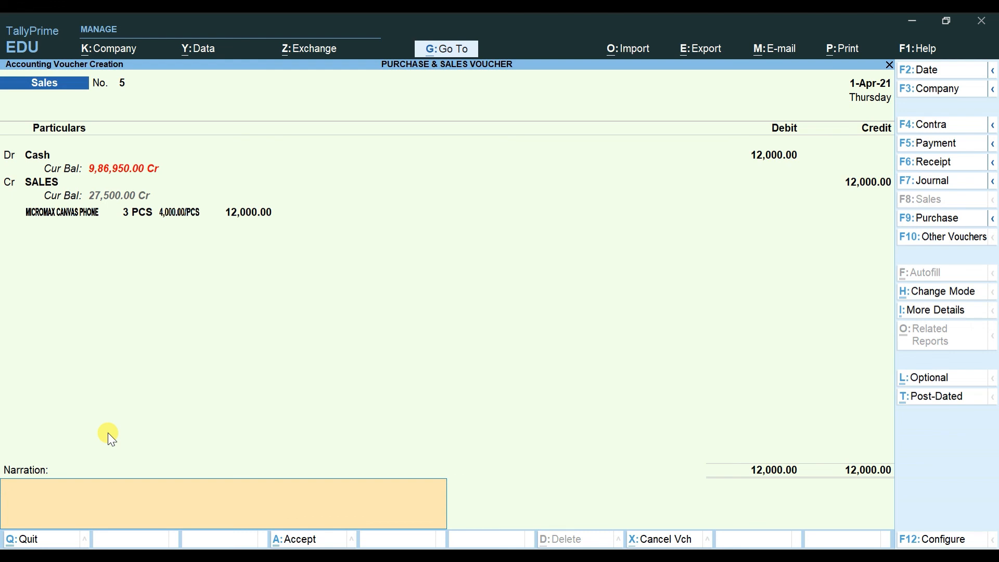
pyautogui.press('Return')
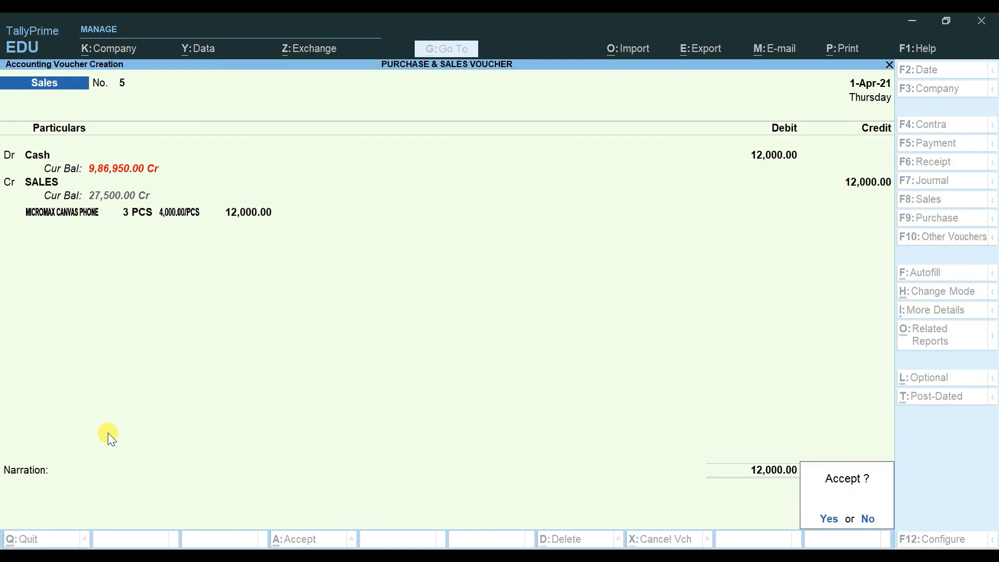
pyautogui.press('Return')
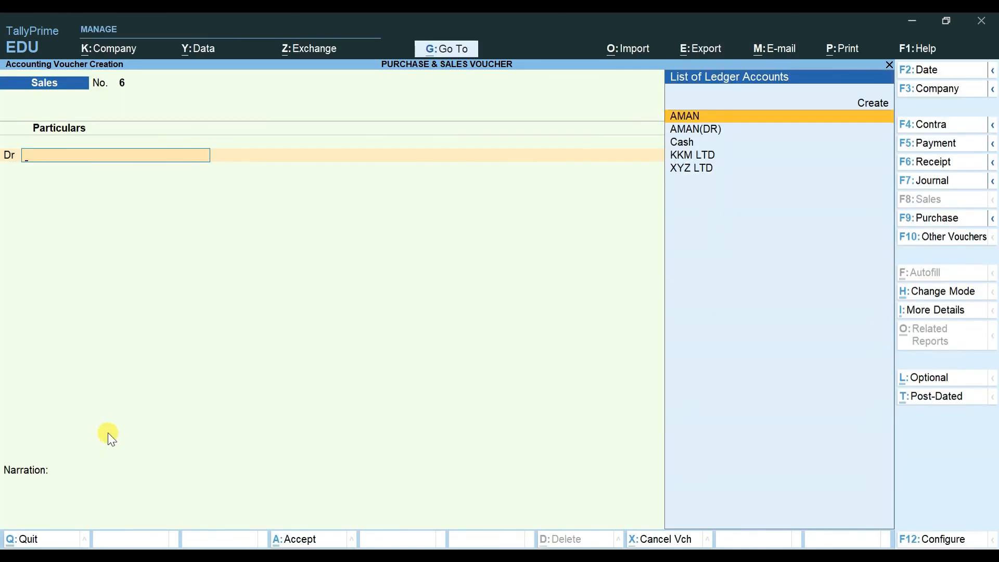
# Step: Leave voucher entry and examine the closing quantities and values of both stock items in the Stock Summary
pyautogui.press('Escape')
pyautogui.press('Down')
pyautogui.press('Down')
pyautogui.press('Down')
pyautogui.press('Down')
pyautogui.press('Down')
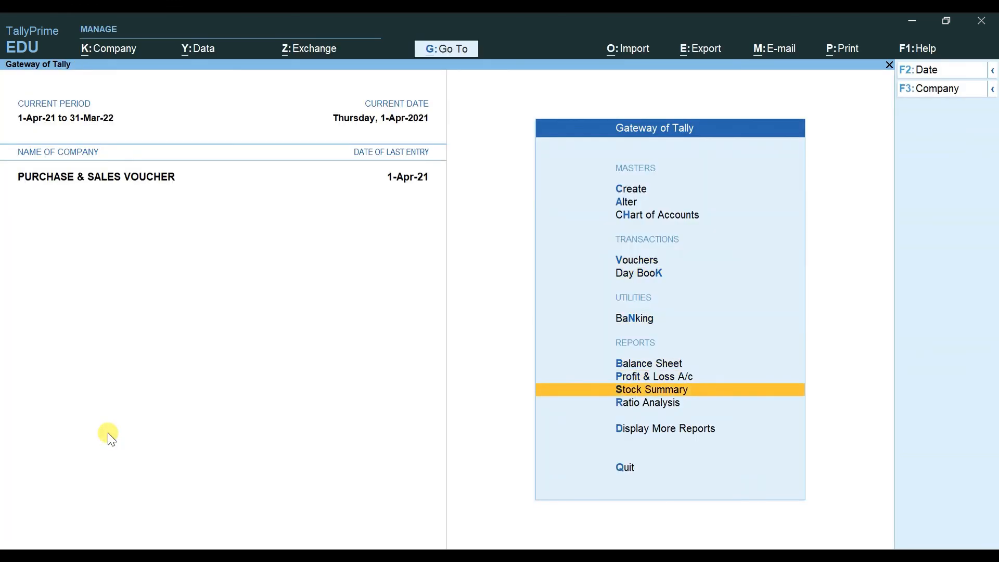
pyautogui.press('Return')
pyautogui.press('Down')
pyautogui.press('Up')
pyautogui.press('Down')
pyautogui.press('Up')
pyautogui.press('Down')
pyautogui.press('Up')
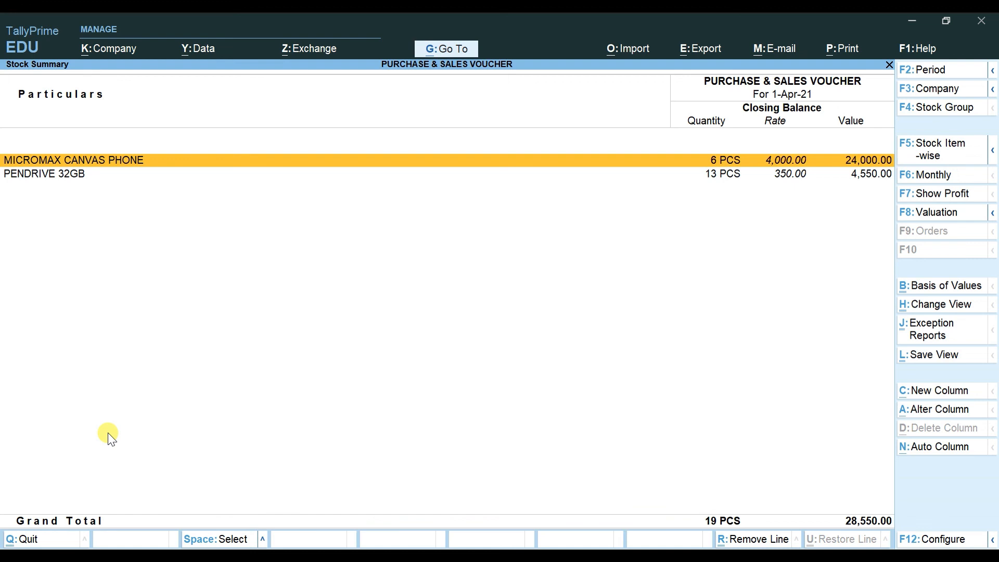
pyautogui.press('Escape')
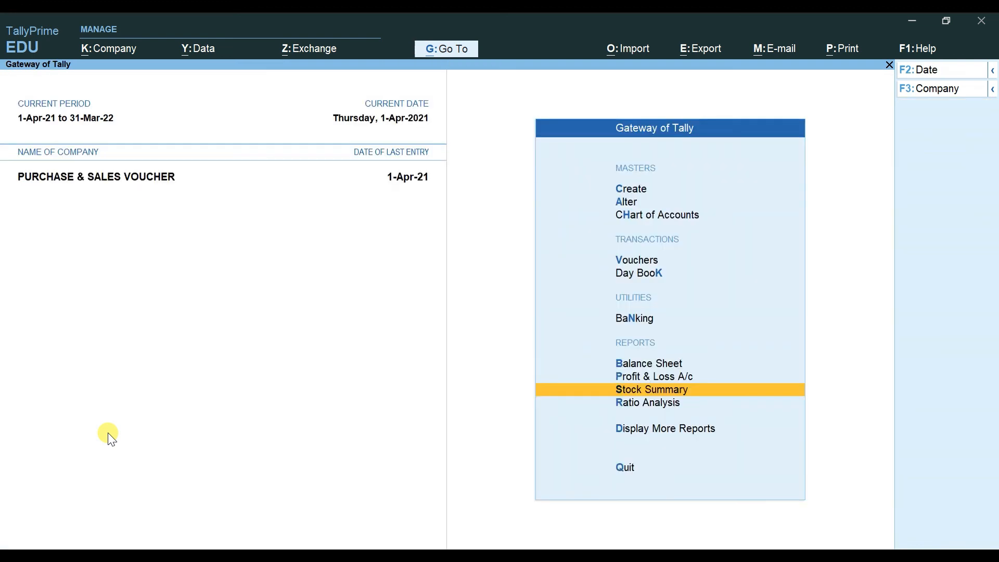
# Step: Open voucher entry from the Gateway of Tally to start a new sales voucher
pyautogui.press('Up')
pyautogui.press('Up')
pyautogui.press('Up')
pyautogui.press('Up')
pyautogui.press('Up')
pyautogui.press('Up')
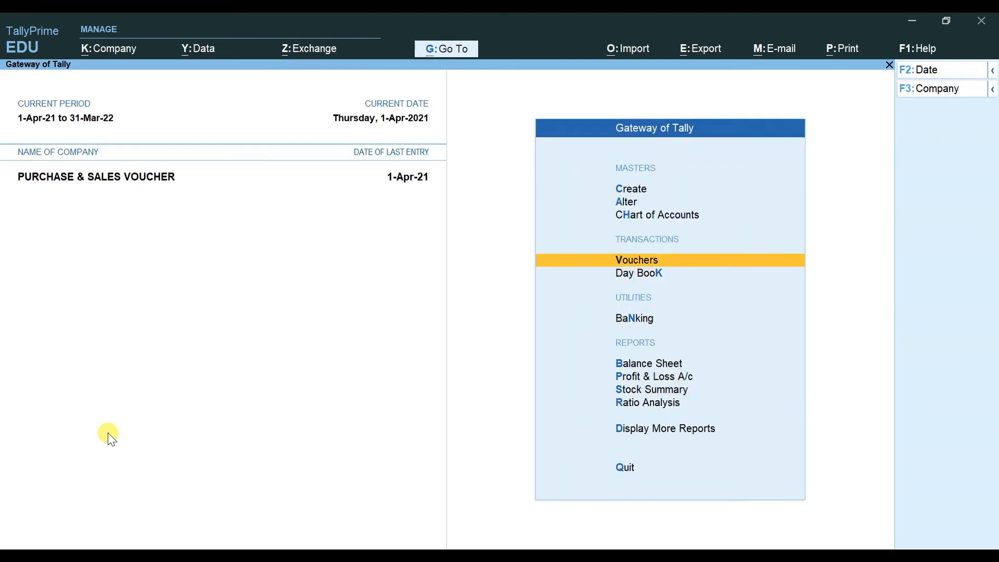
pyautogui.press('Down')
pyautogui.press('Down')
pyautogui.press('Up')
pyautogui.press('Return')
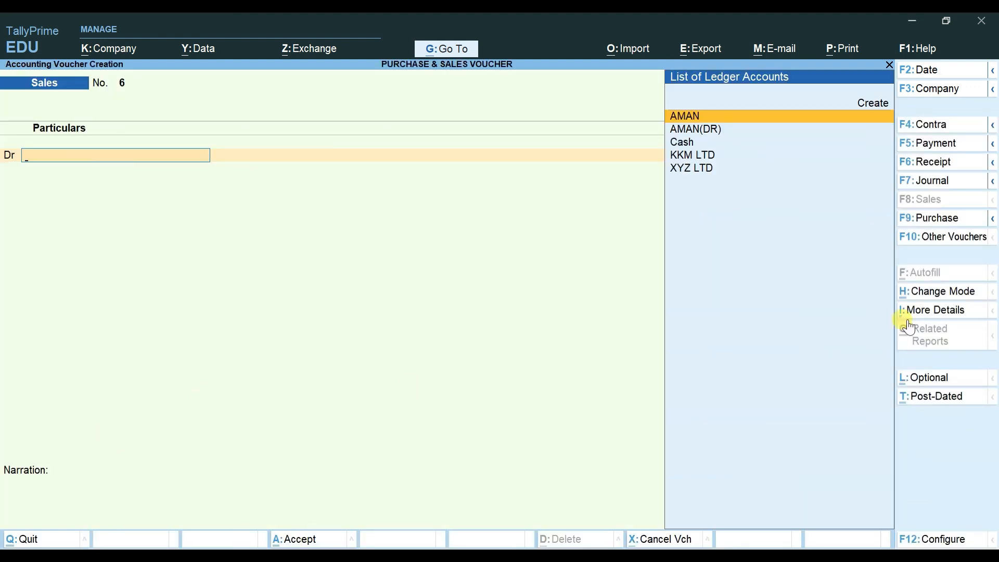
# Step: Examine the Item Invoice, Accounting Invoice and As Voucher modes offered for the sales voucher, and keep As Voucher
pyautogui.click(920, 294)
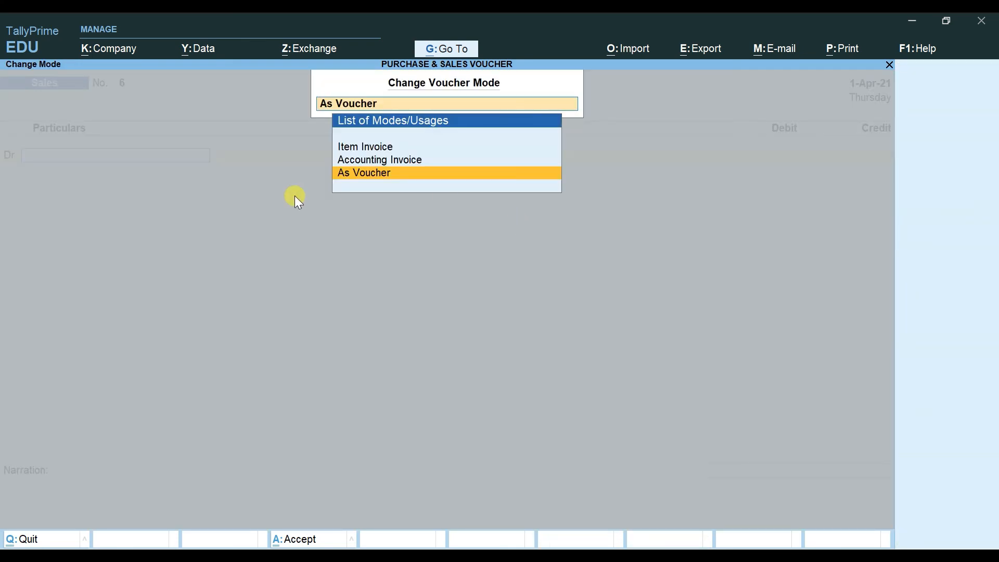
pyautogui.press('Up')
pyautogui.press('Up')
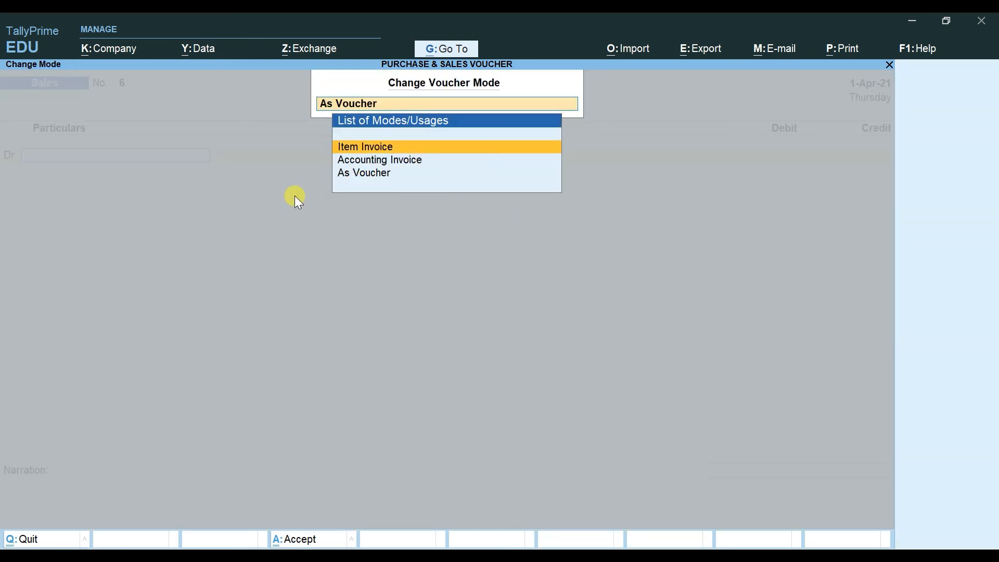
pyautogui.press('Escape')
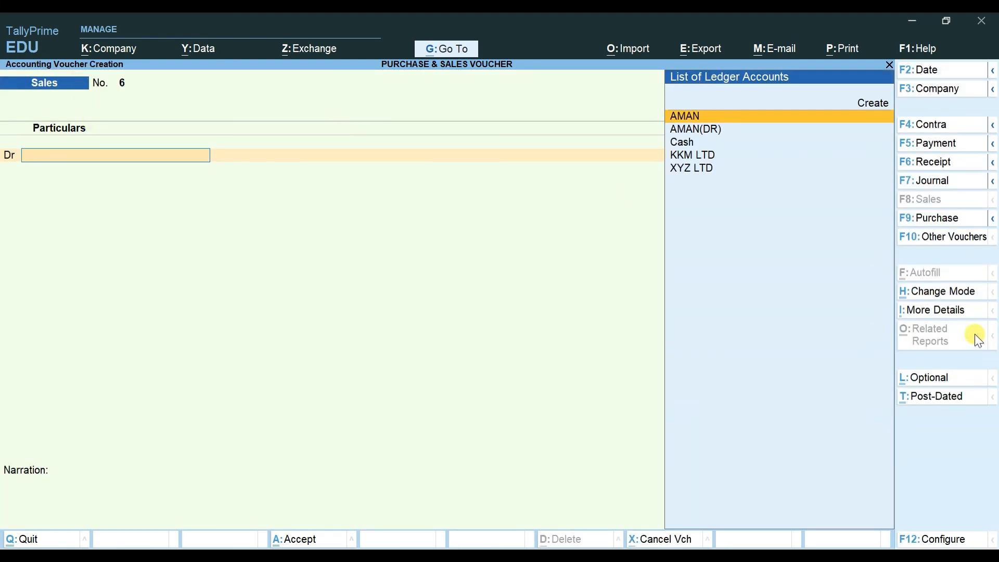
pyautogui.click(947, 295)
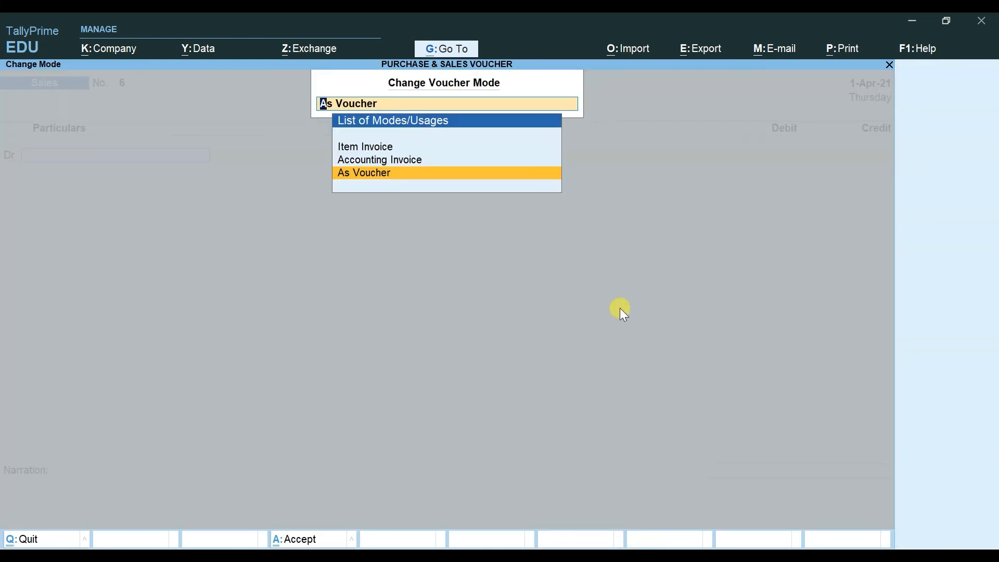
pyautogui.press('Down')
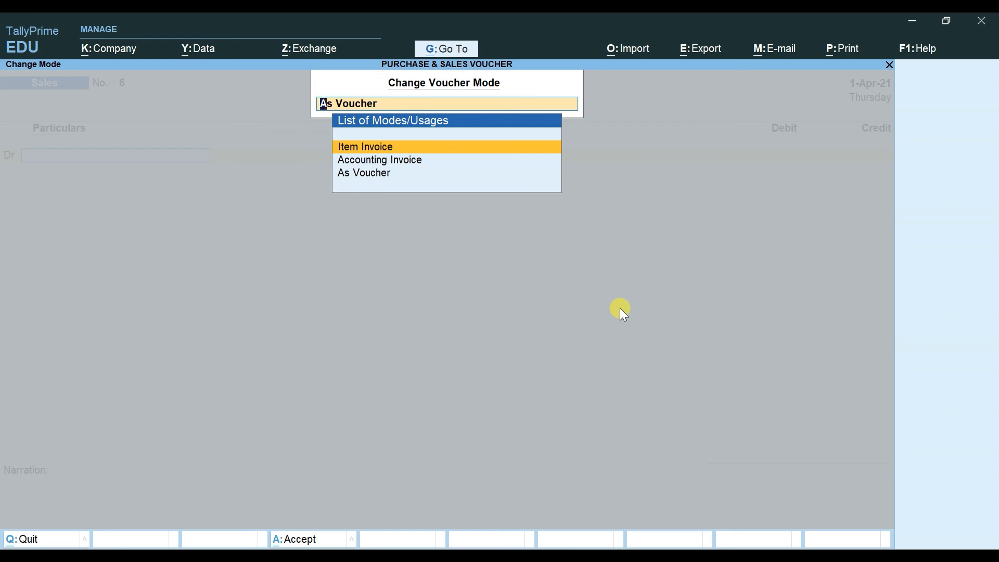
pyautogui.press('Down')
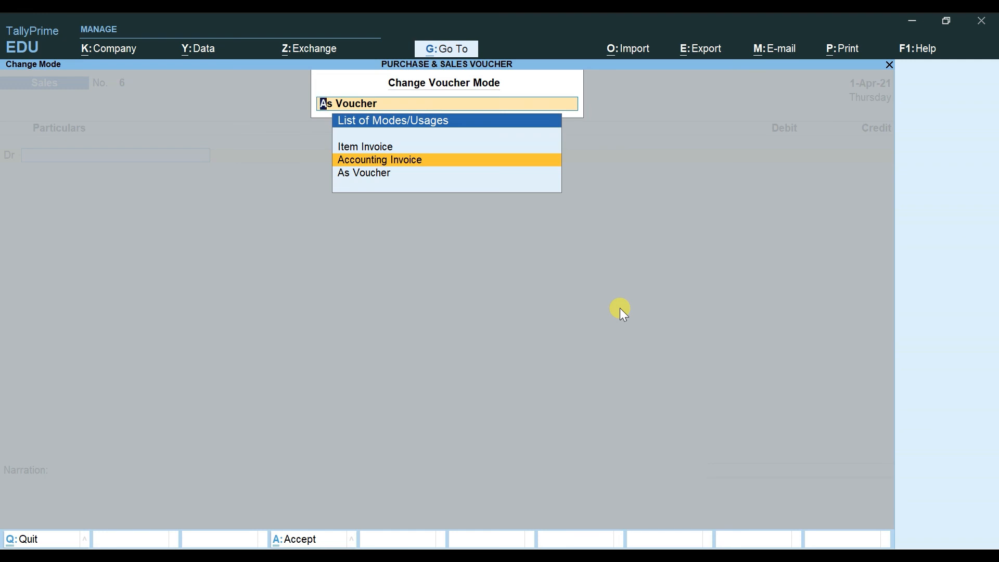
pyautogui.press('Down')
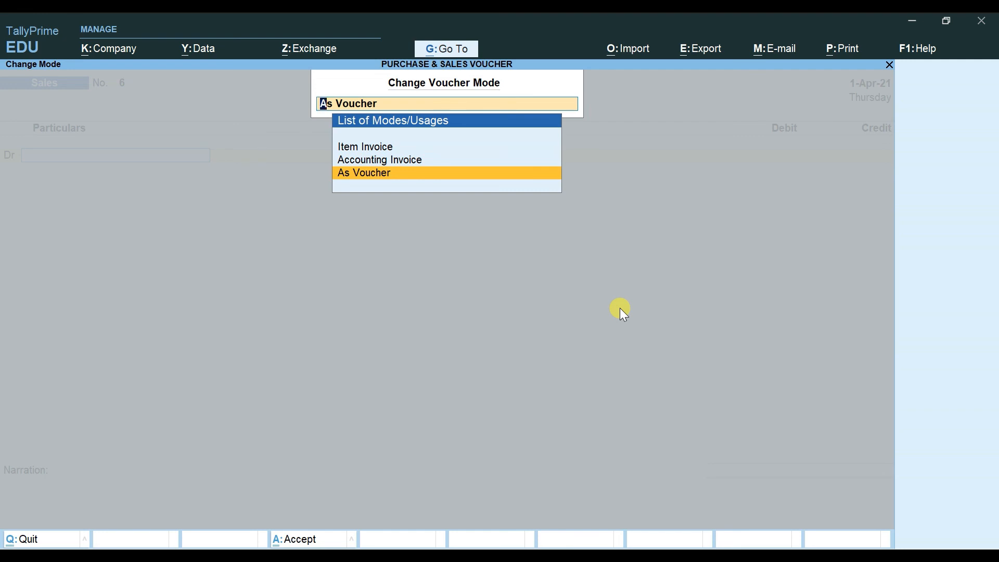
pyautogui.press('Up')
pyautogui.press('Up')
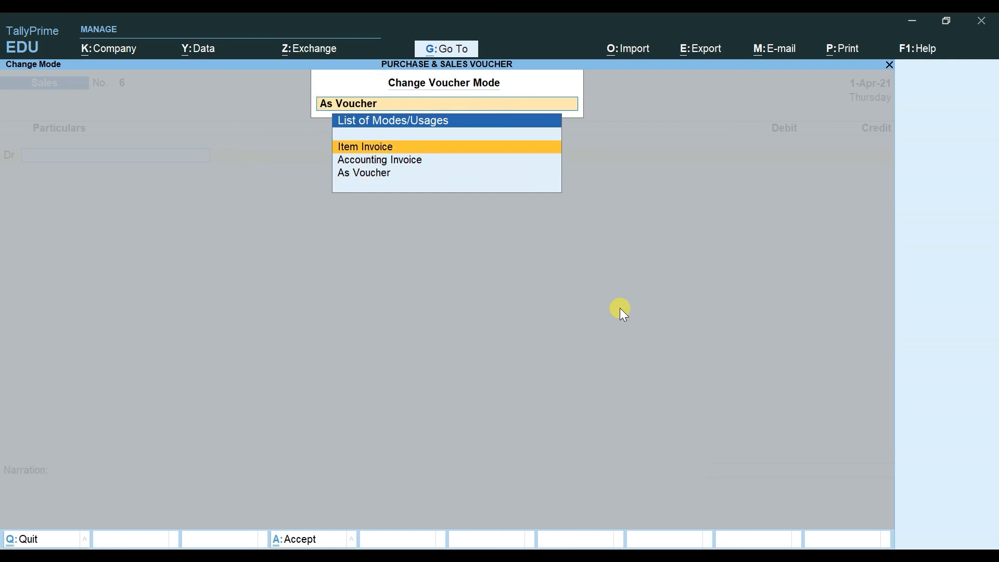
pyautogui.press('Down')
pyautogui.press('Down')
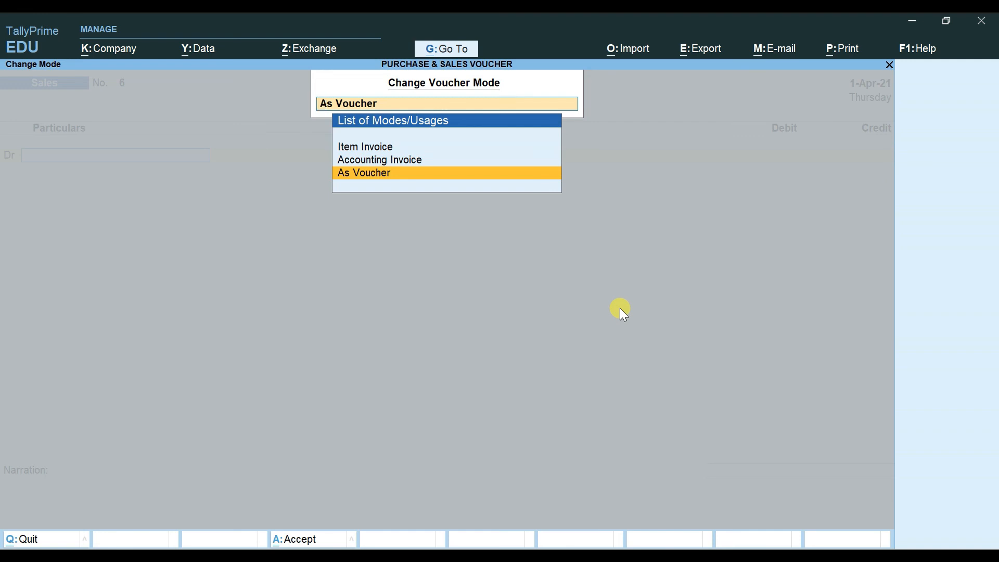
pyautogui.press('Return')
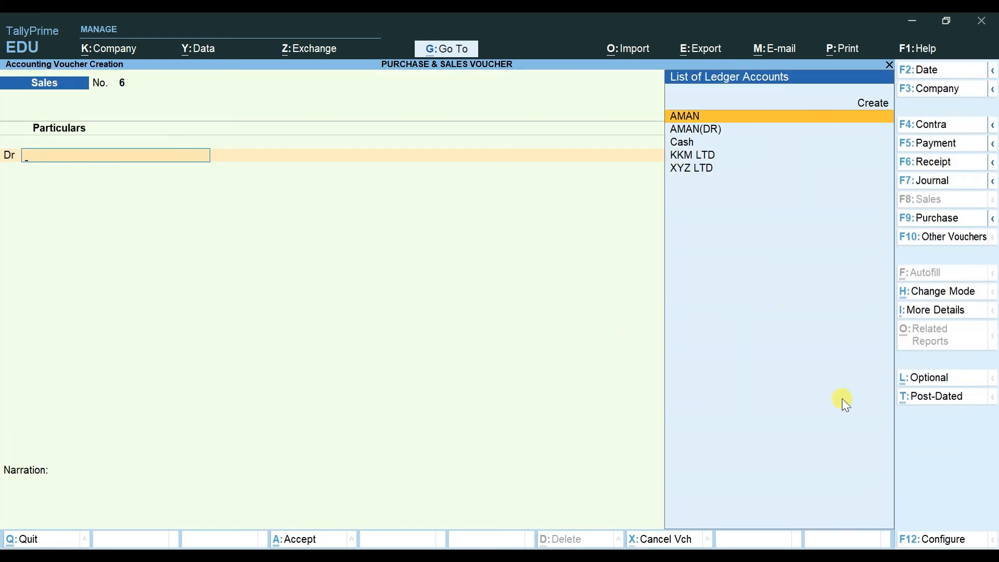
# Step: Change to a purchase voucher, examine its Item Invoice, Accounting Invoice and As Voucher modes, and leave voucher entry
pyautogui.click(949, 218)
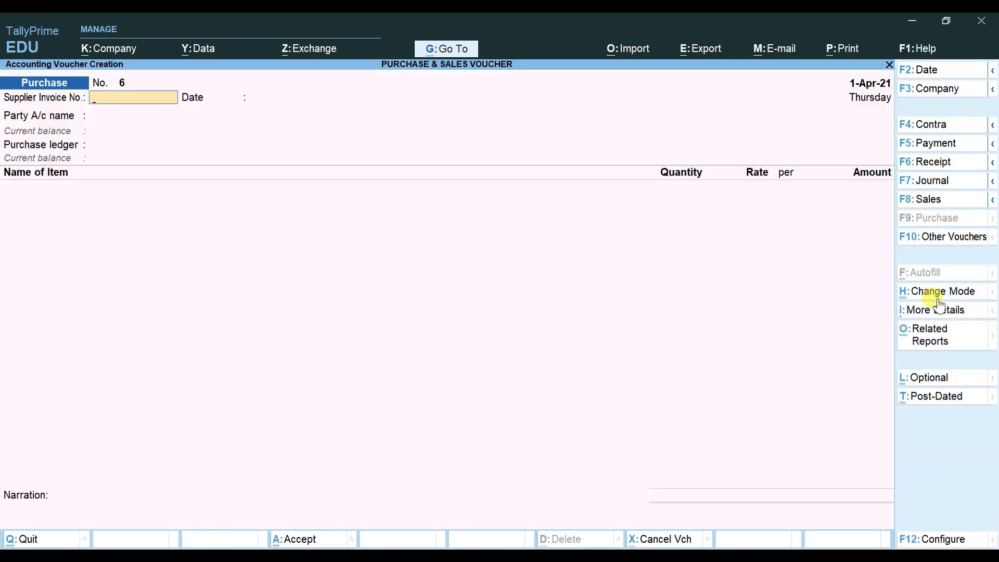
pyautogui.click(936, 293)
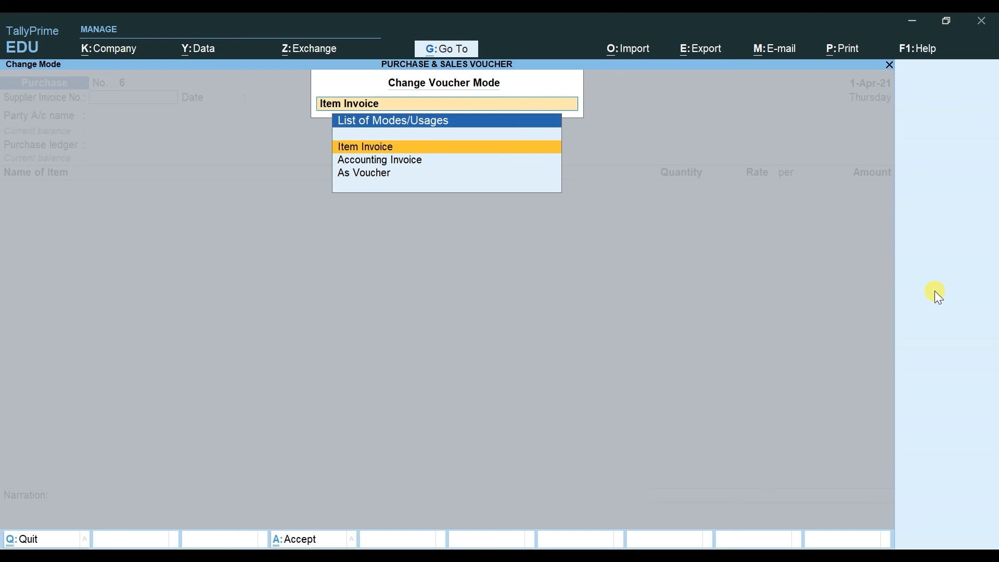
pyautogui.press('Down')
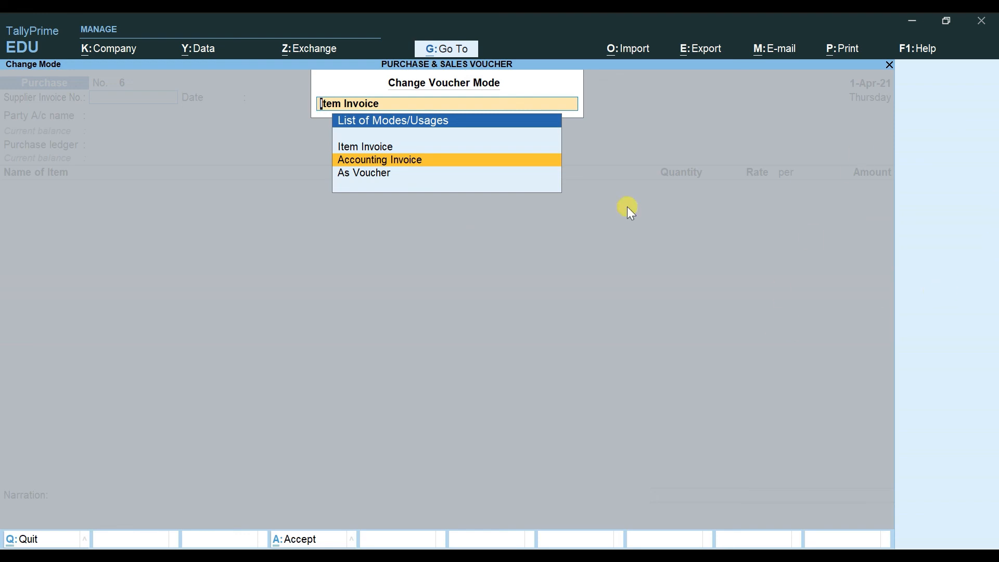
pyautogui.click(396, 179)
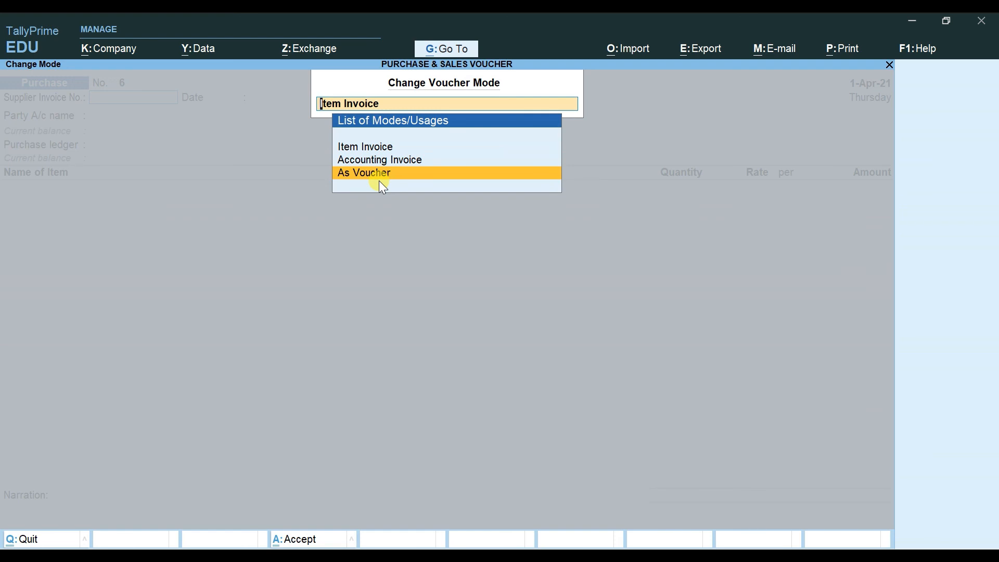
pyautogui.press('Up')
pyautogui.press('Up')
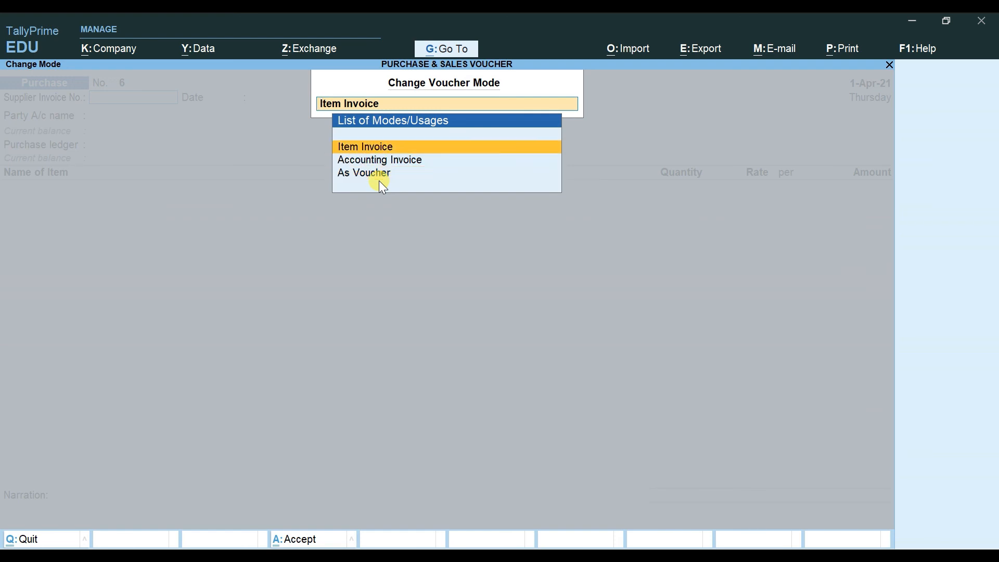
pyautogui.press('Down')
pyautogui.press('Down')
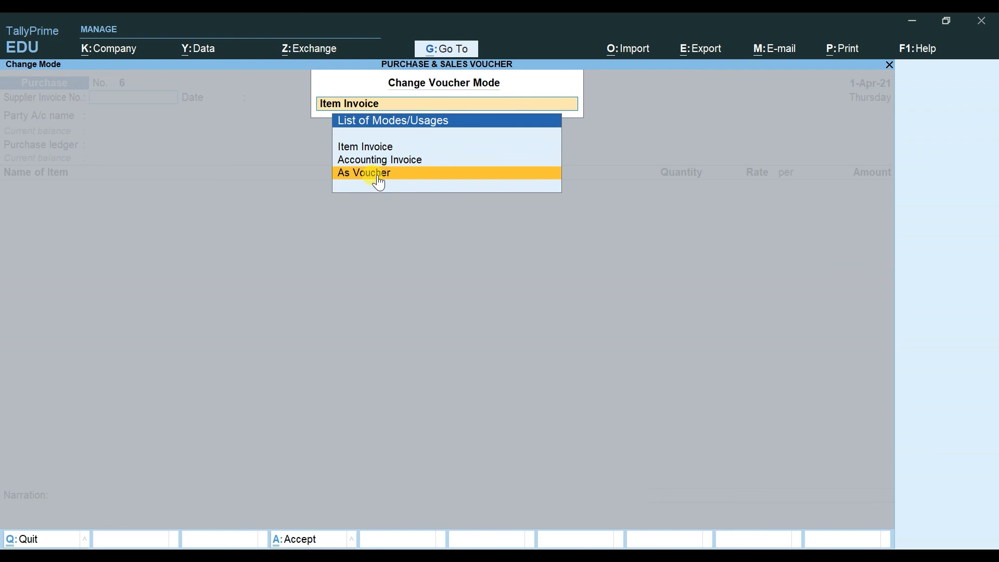
pyautogui.click(378, 178)
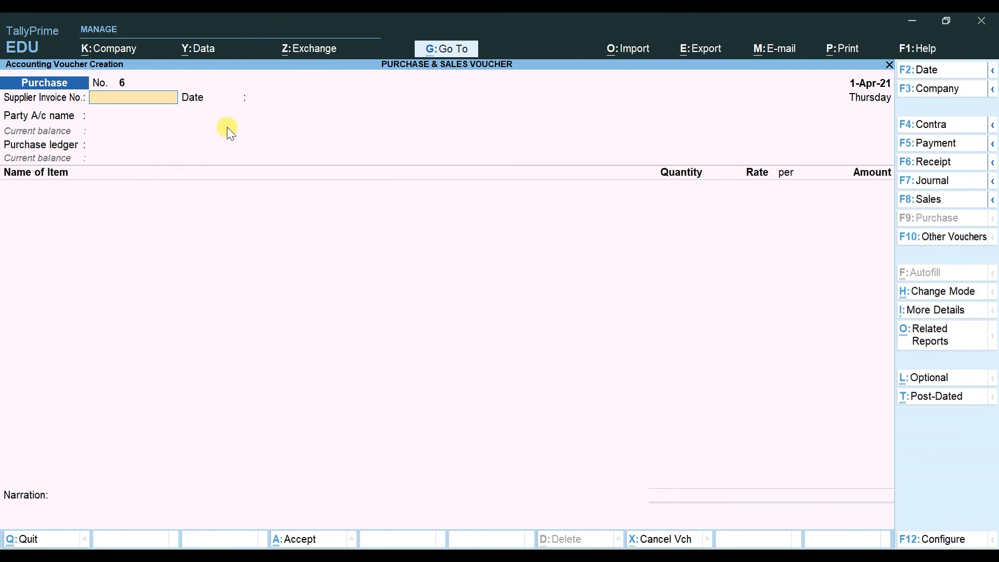
pyautogui.press('Escape')
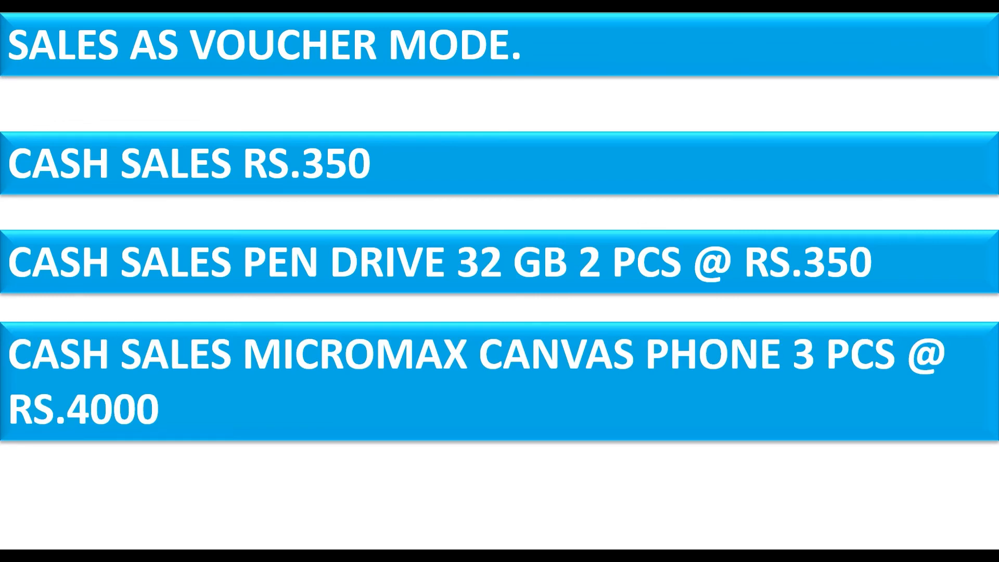
# Step: End the PowerPoint slide show and look back at the slide thumbnails from the first slide before returning to TallyPrime
pyautogui.press('Right')
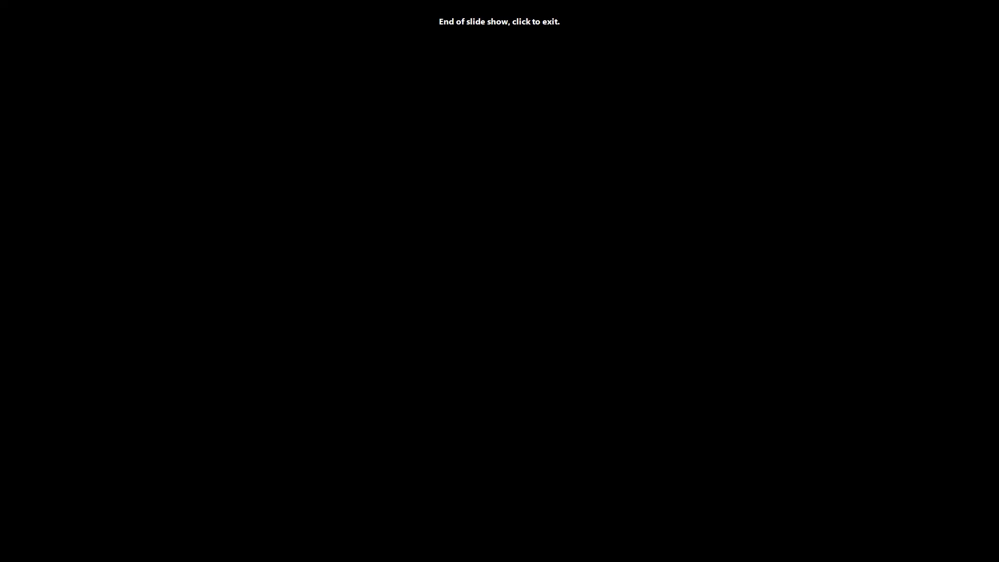
pyautogui.click(353, 264)
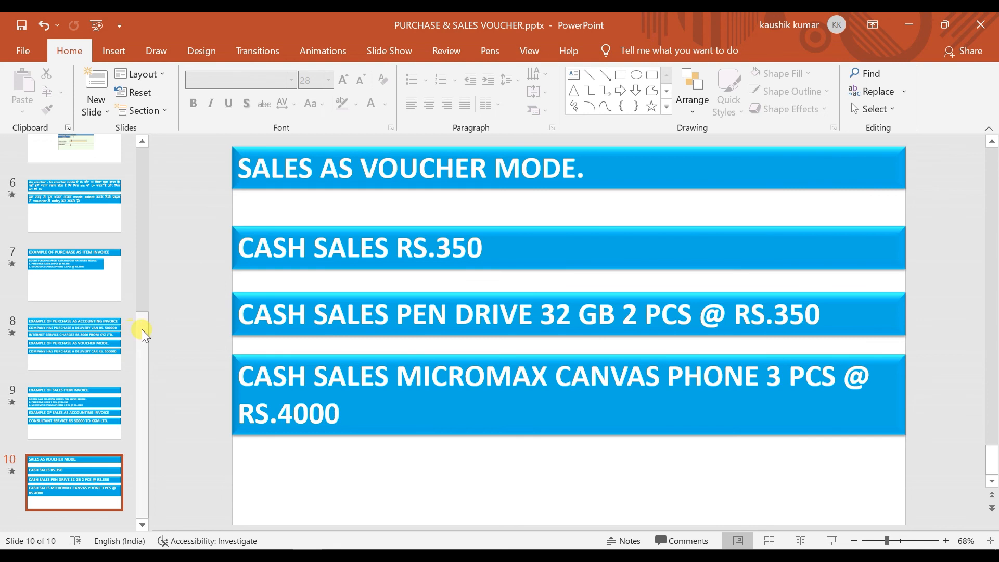
pyautogui.moveTo(141, 328); pyautogui.dragTo(124, 146)
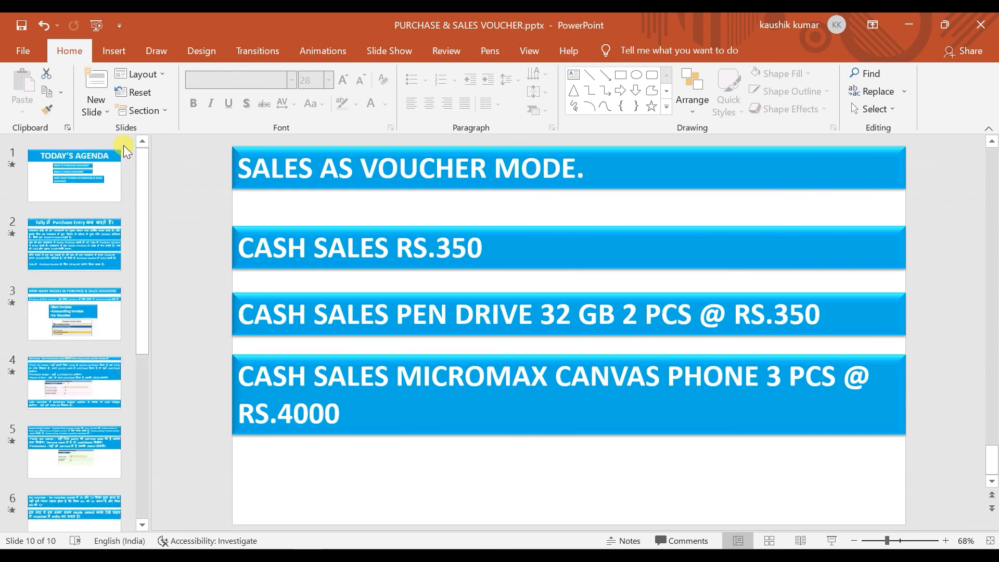
pyautogui.hotkey('alt', 'Tab')
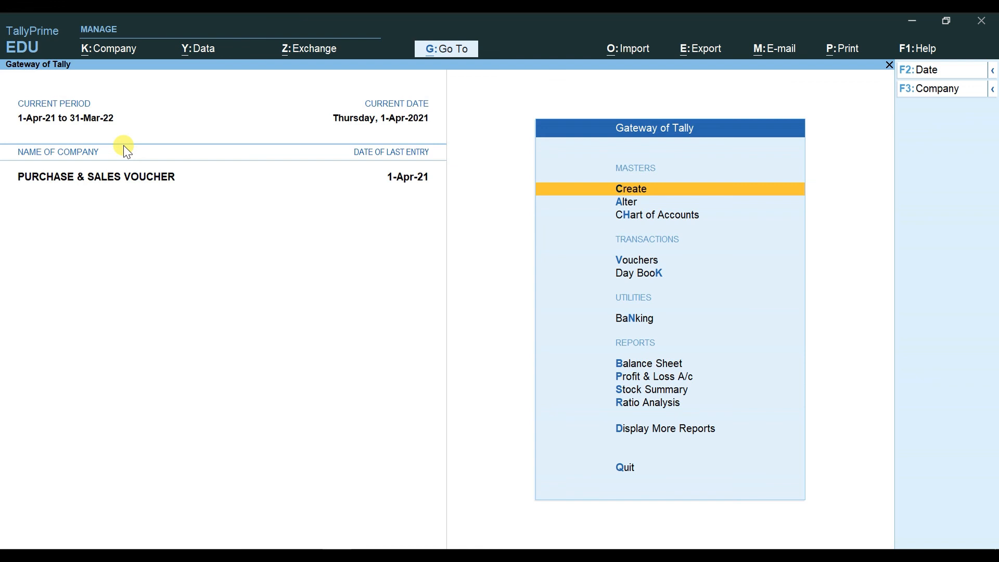
pyautogui.press('ctrl')
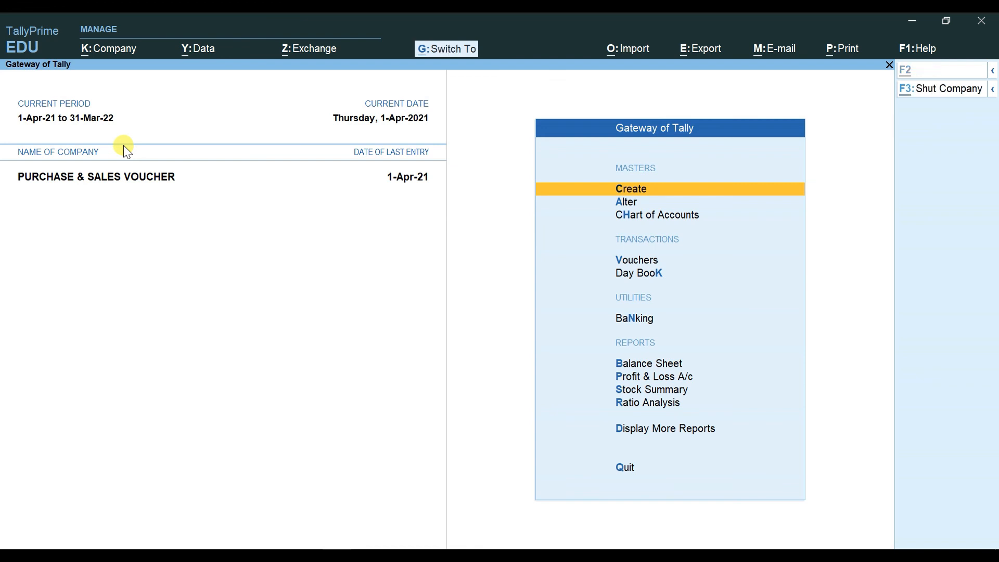